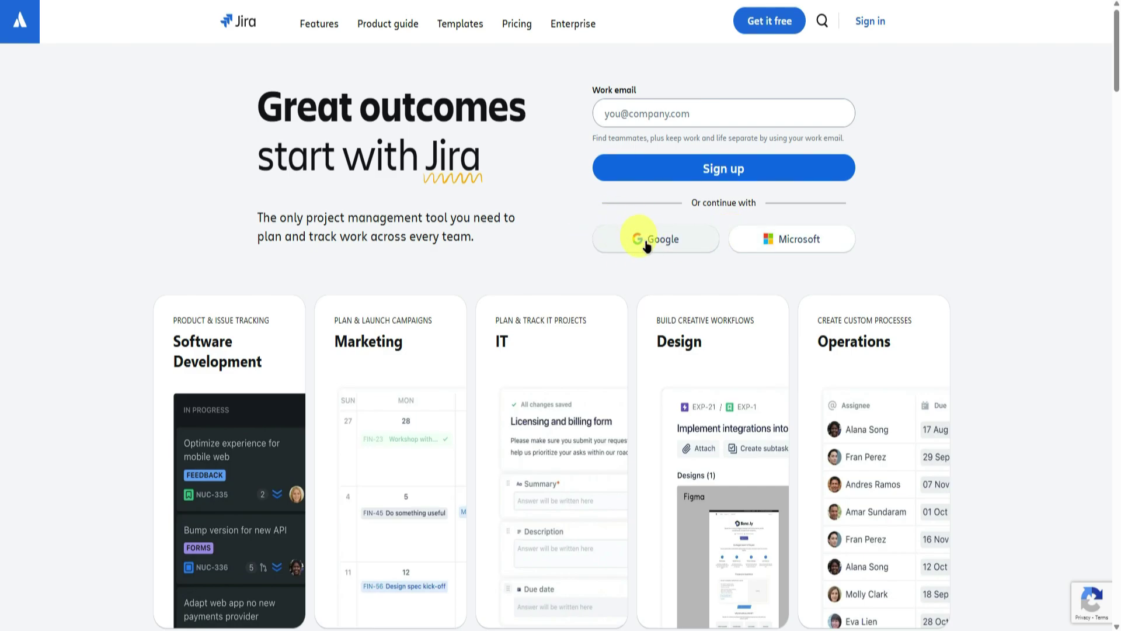
Sign up with Google and set the Jira site name to the suggested account name ending in 123.
left_click(646, 245)
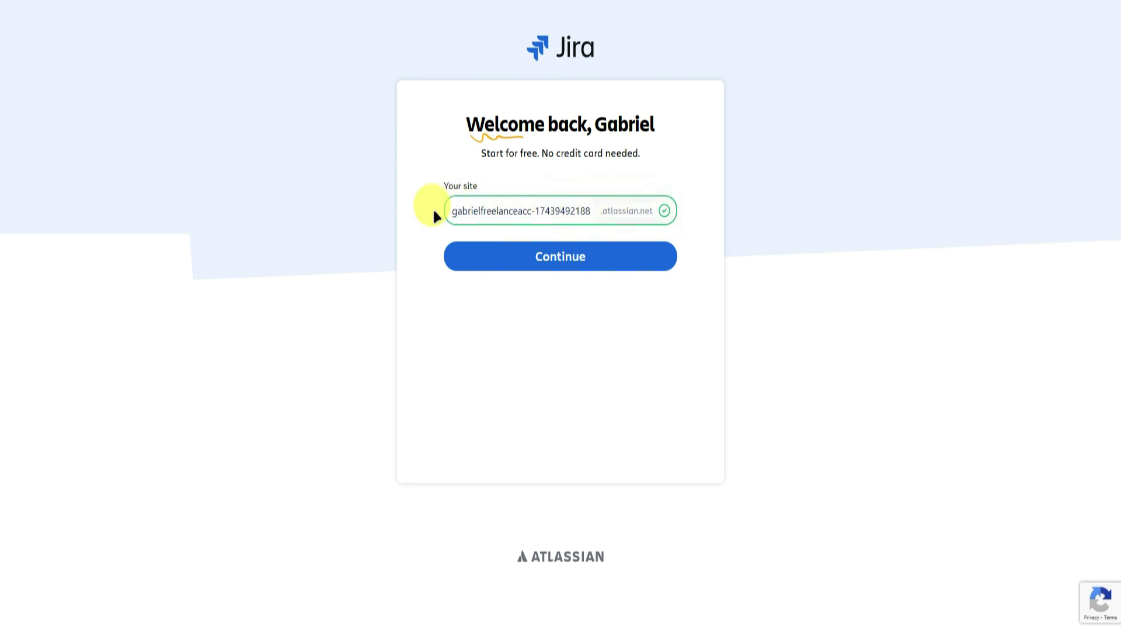
left_click_drag(464, 211, 584, 208)
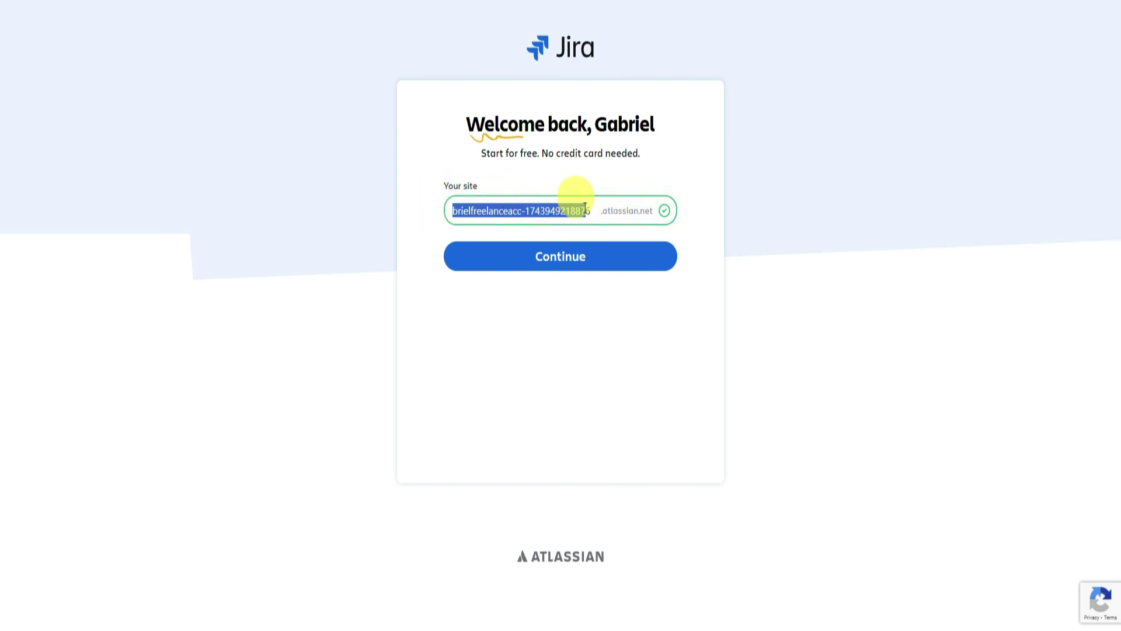
key("BackSpace")
type("s")
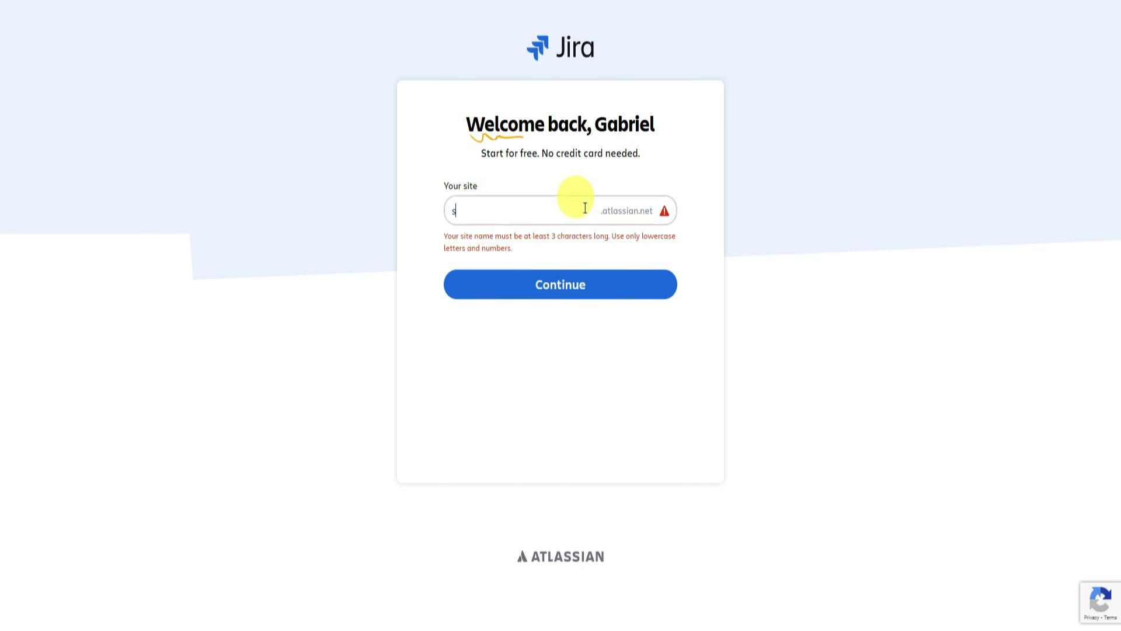
key("Down")
key("Return")
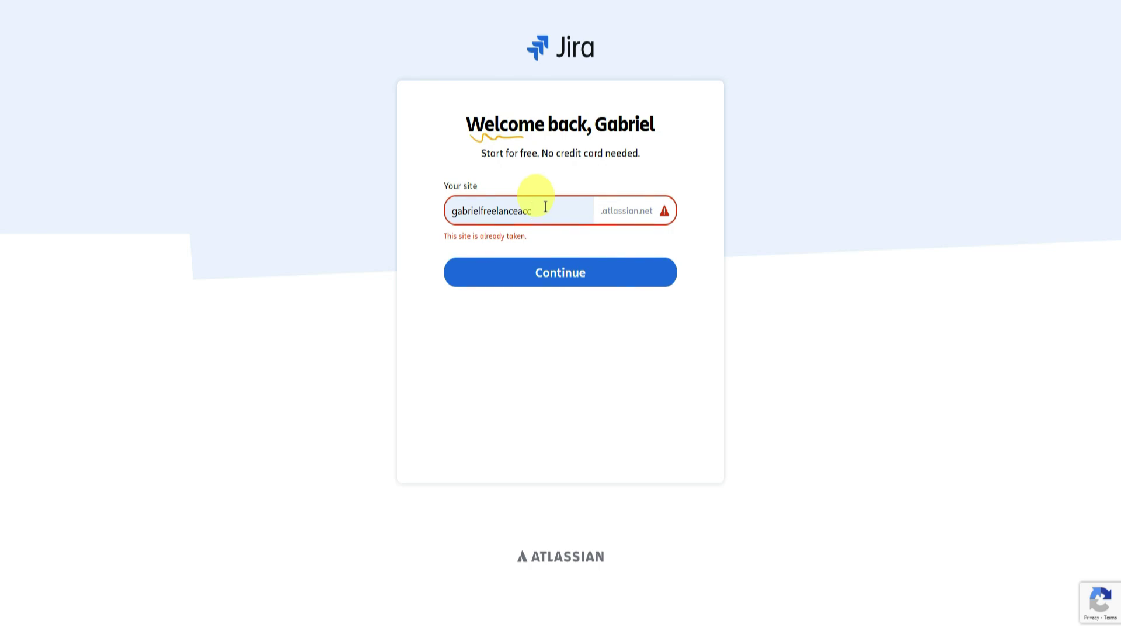
type("123")
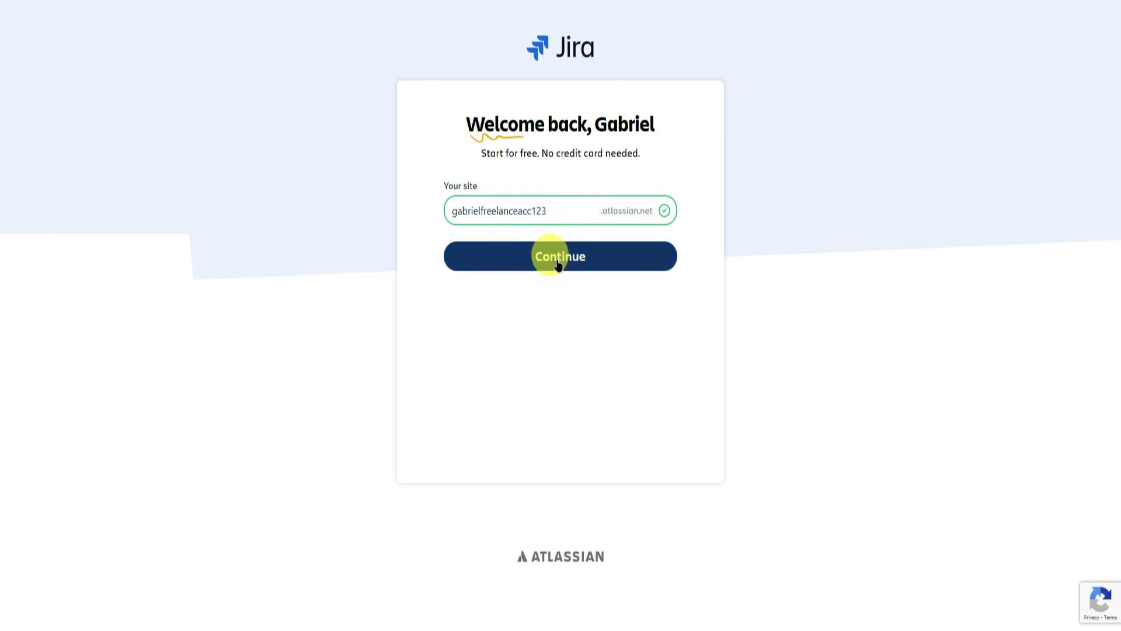
left_click(558, 265)
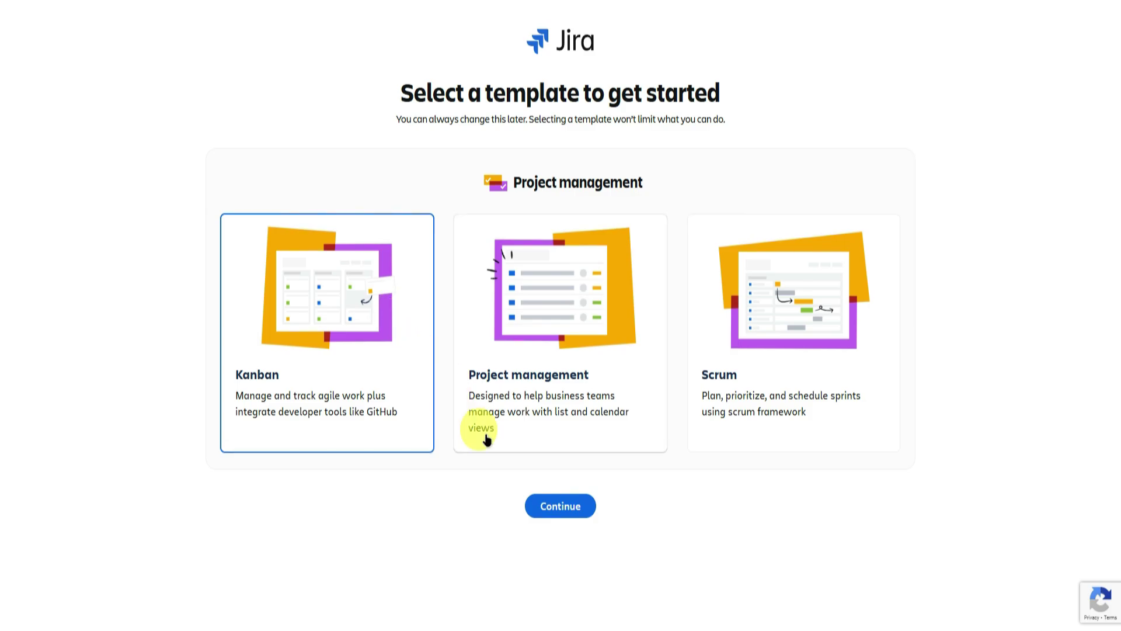
Choose the Kanban template and name the project "My First Project", giving Jira familiarity as Somewhat.
left_click(555, 504)
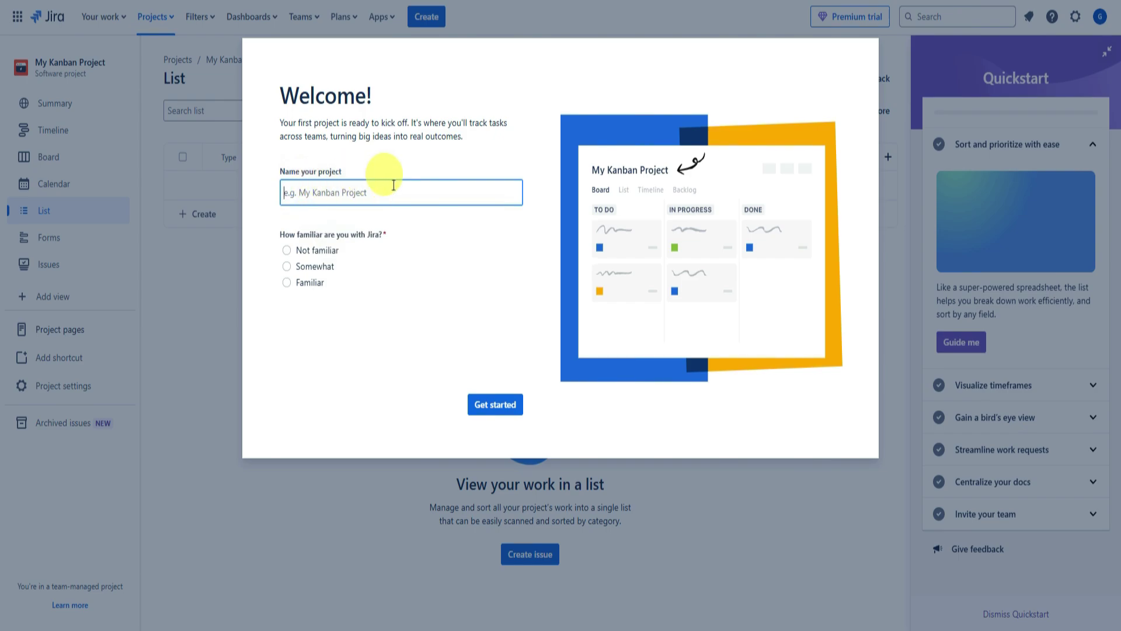
type("My First Pr")
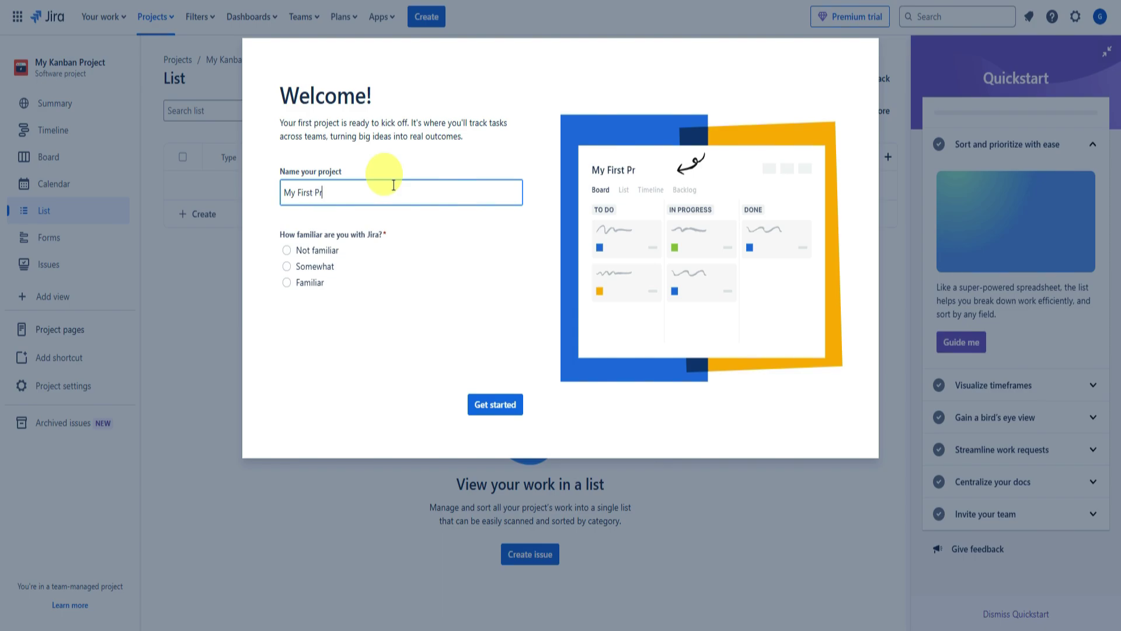
type("oject")
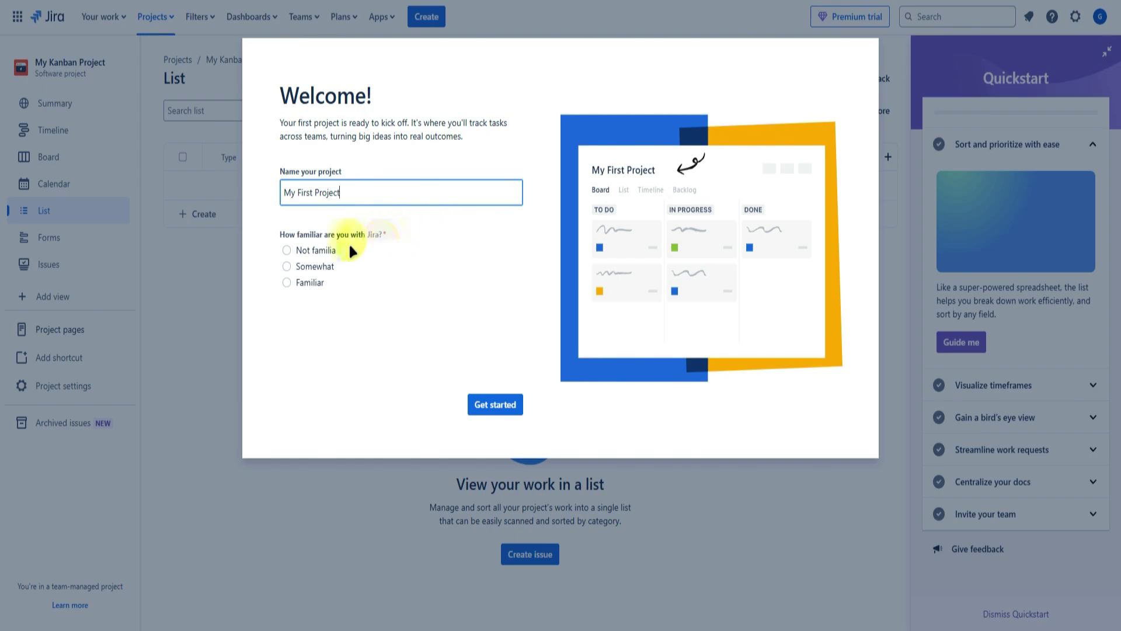
left_click(313, 267)
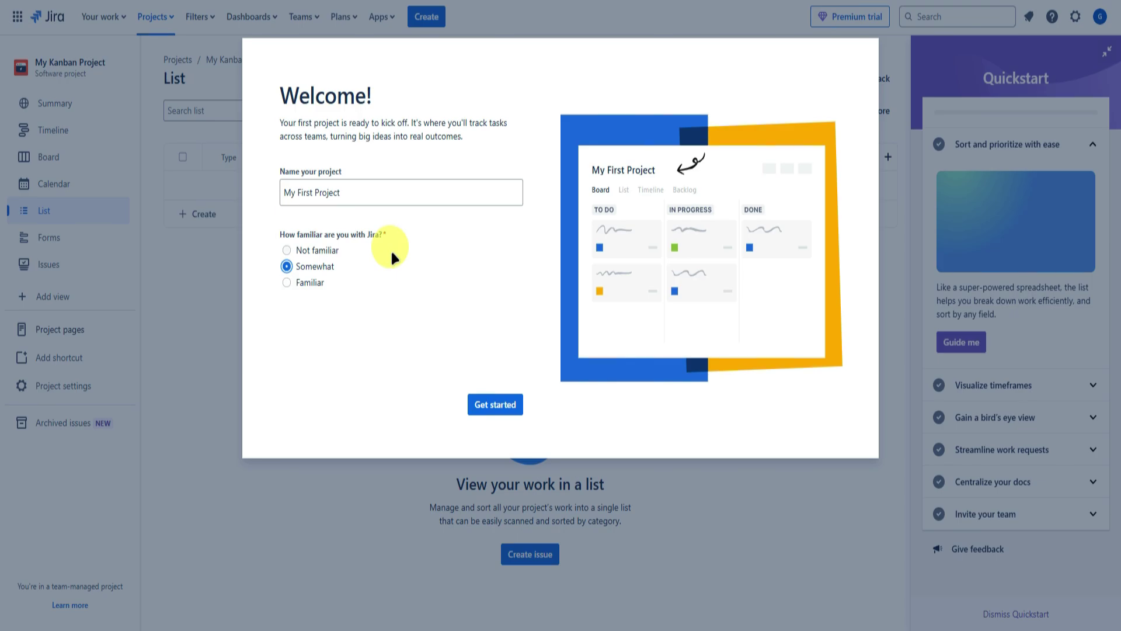
left_click(484, 406)
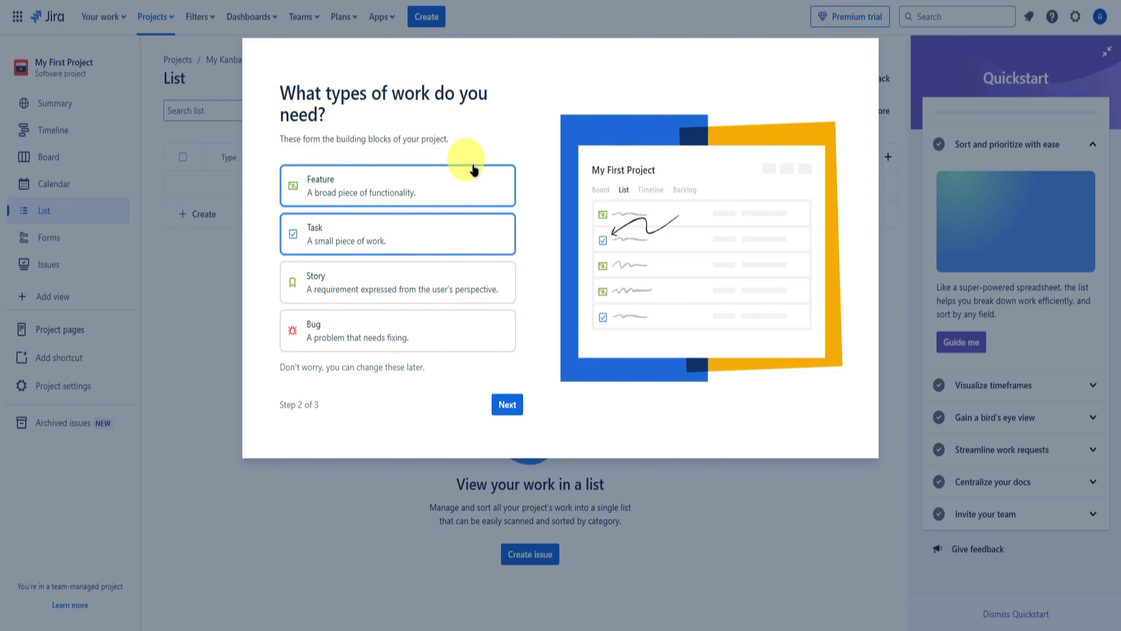
Deselect Feature so that Task is the project's only work type, and continue the setup.
left_click(305, 240)
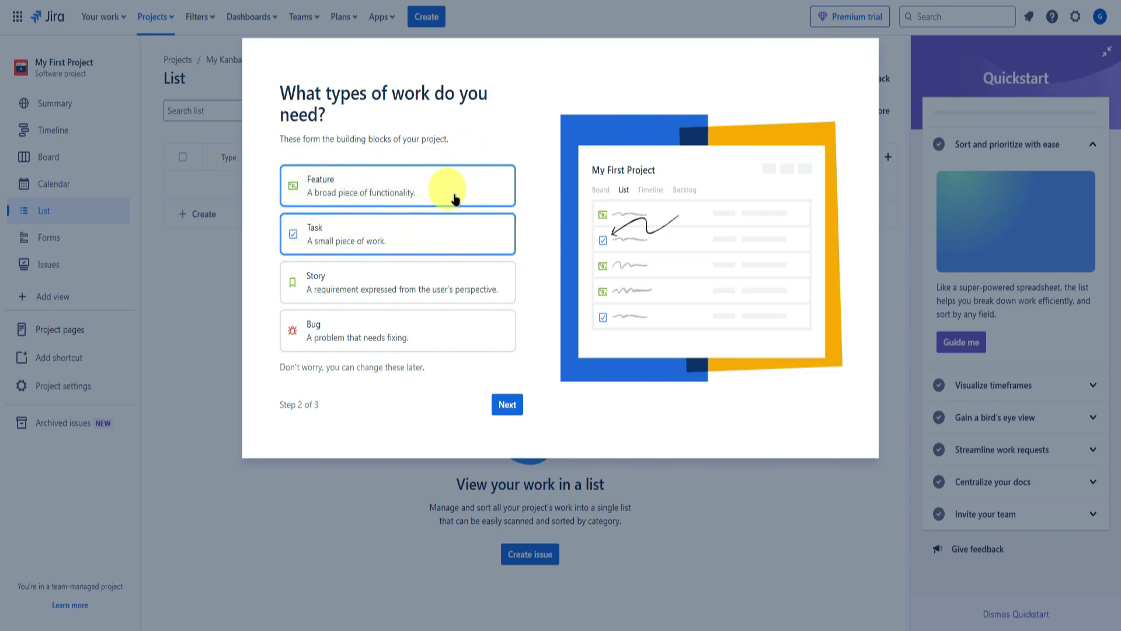
left_click(424, 190)
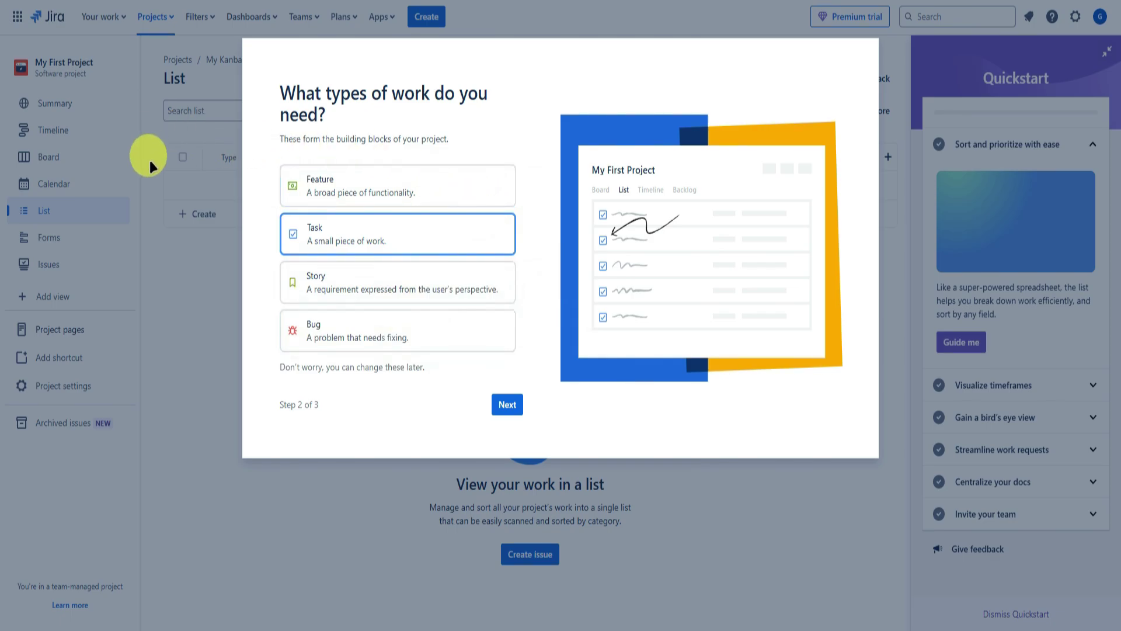
left_click(507, 405)
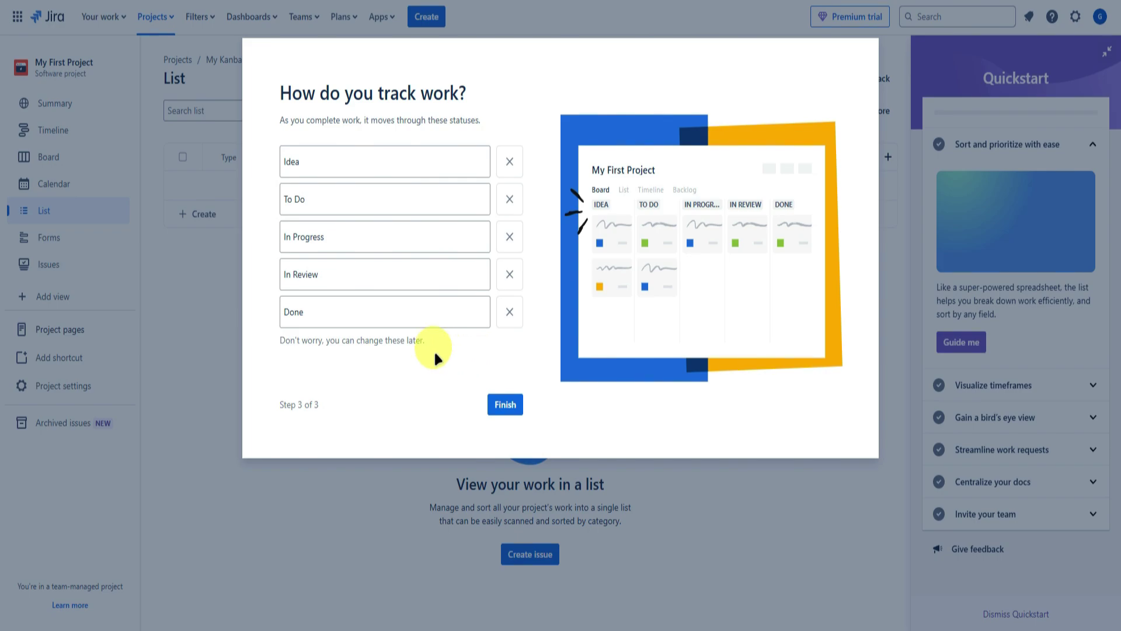
Rename the Idea status to "Video Ideas", keep the other four default statuses, and finish the project setup.
left_click(337, 165)
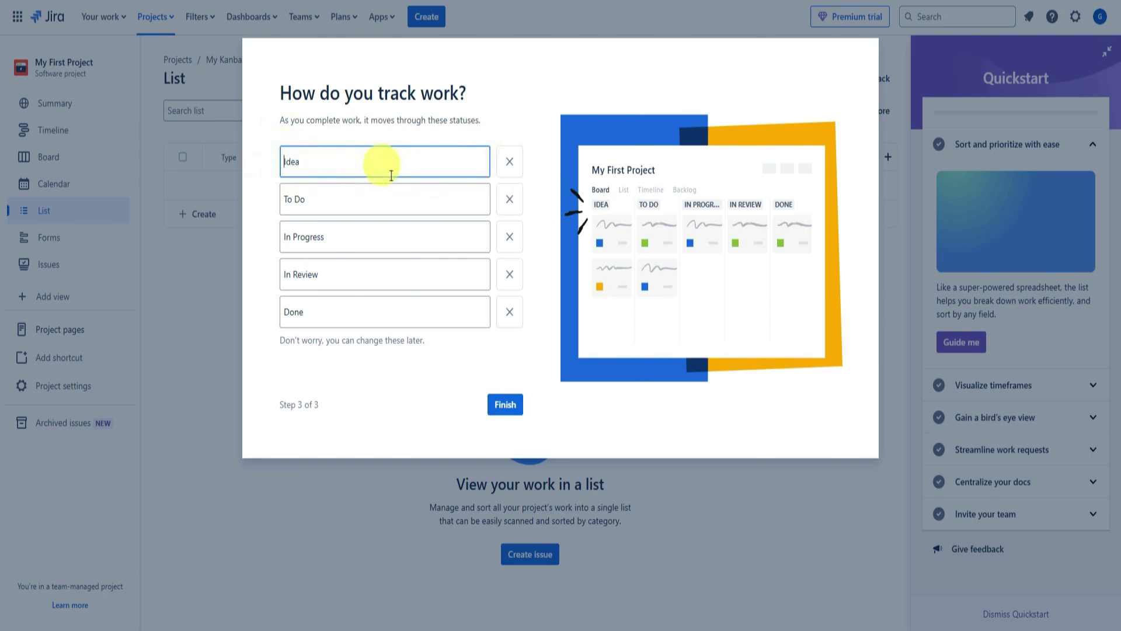
type("Video")
left_click(342, 156)
type("s")
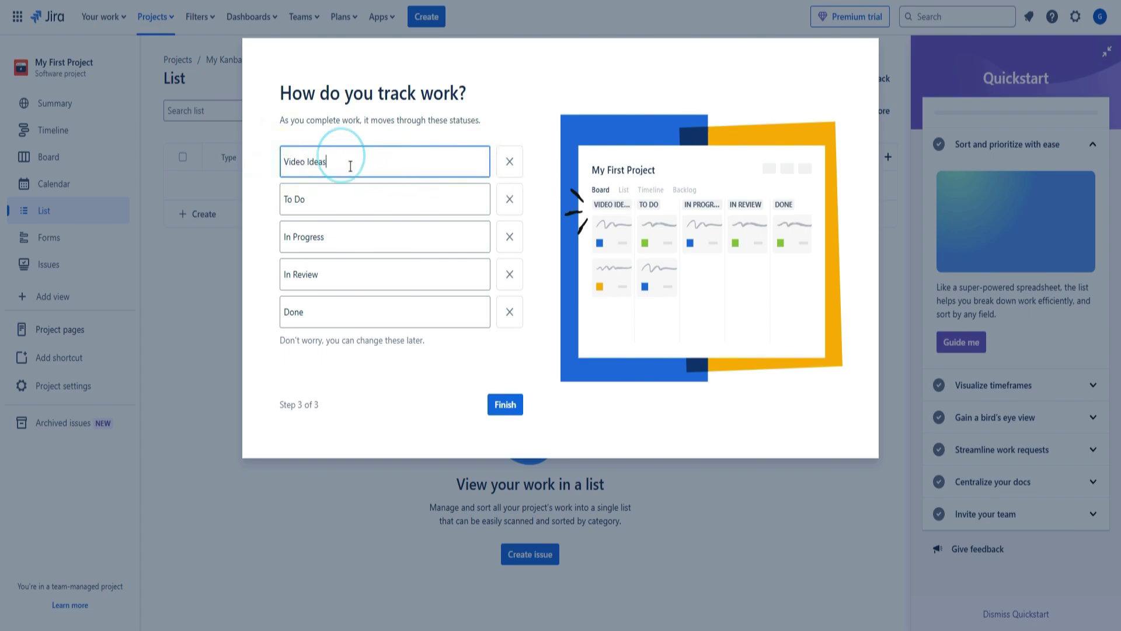
left_click(314, 200)
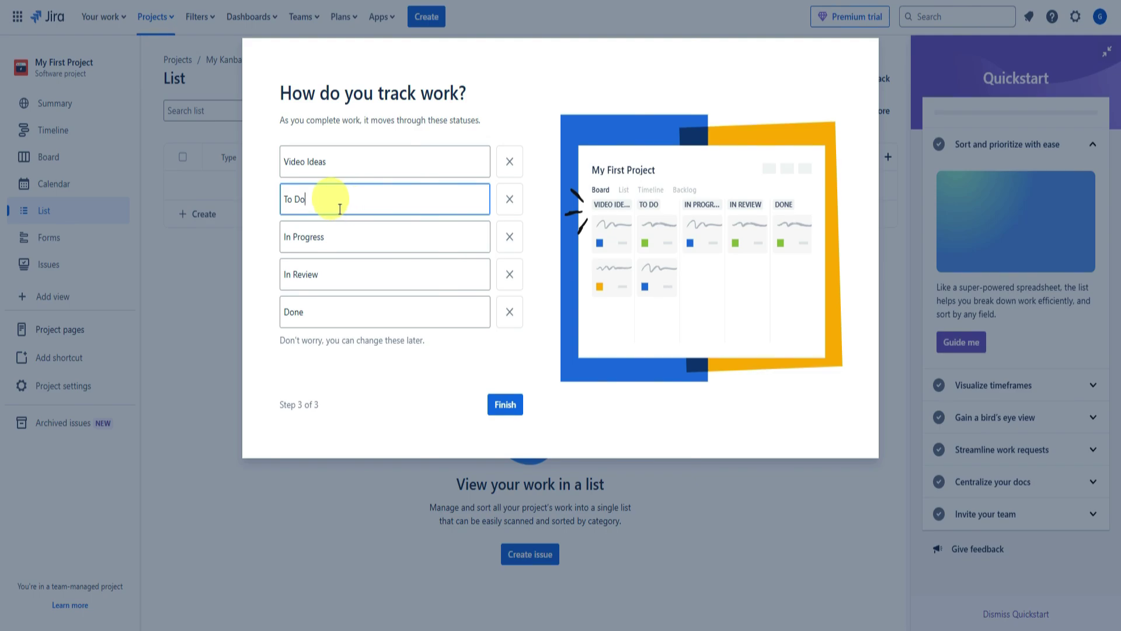
left_click(353, 235)
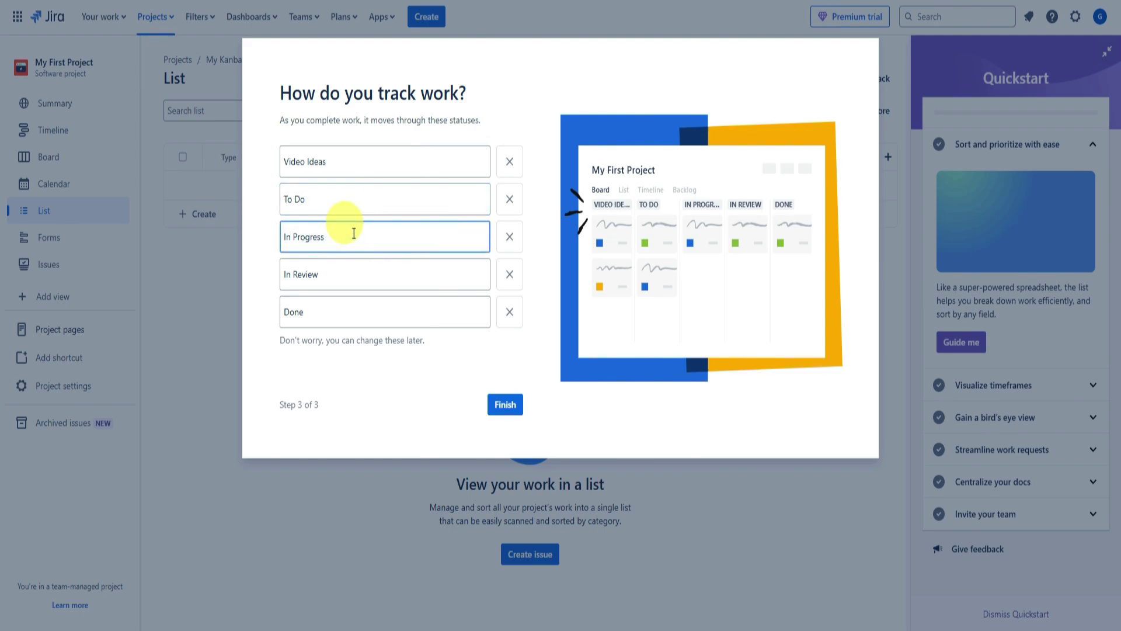
left_click(337, 281)
left_click(323, 308)
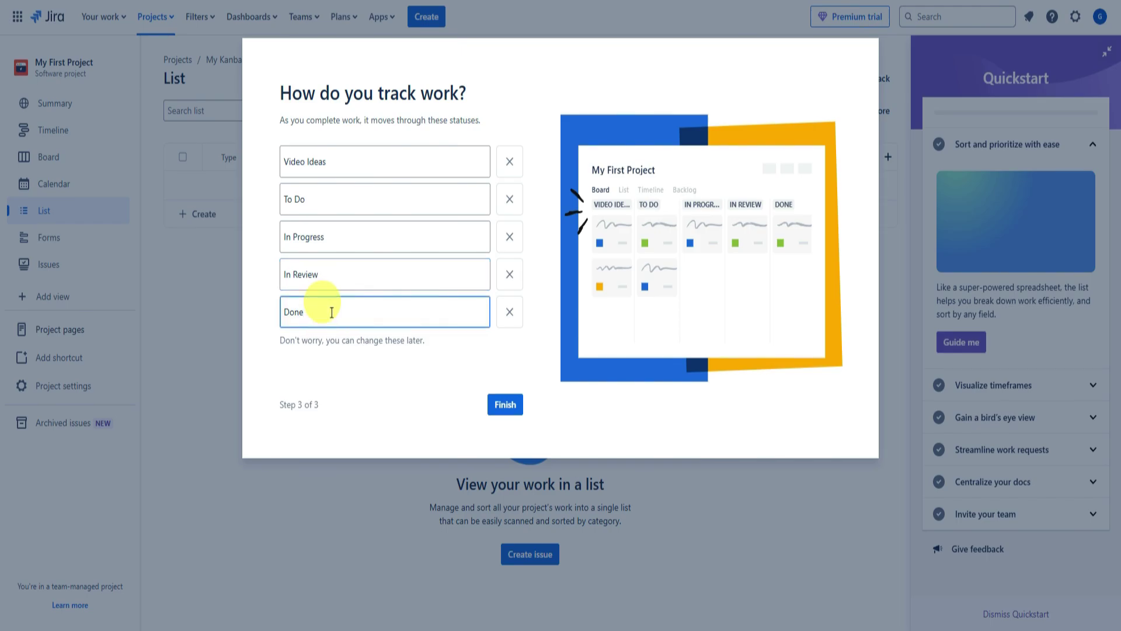
left_click(516, 409)
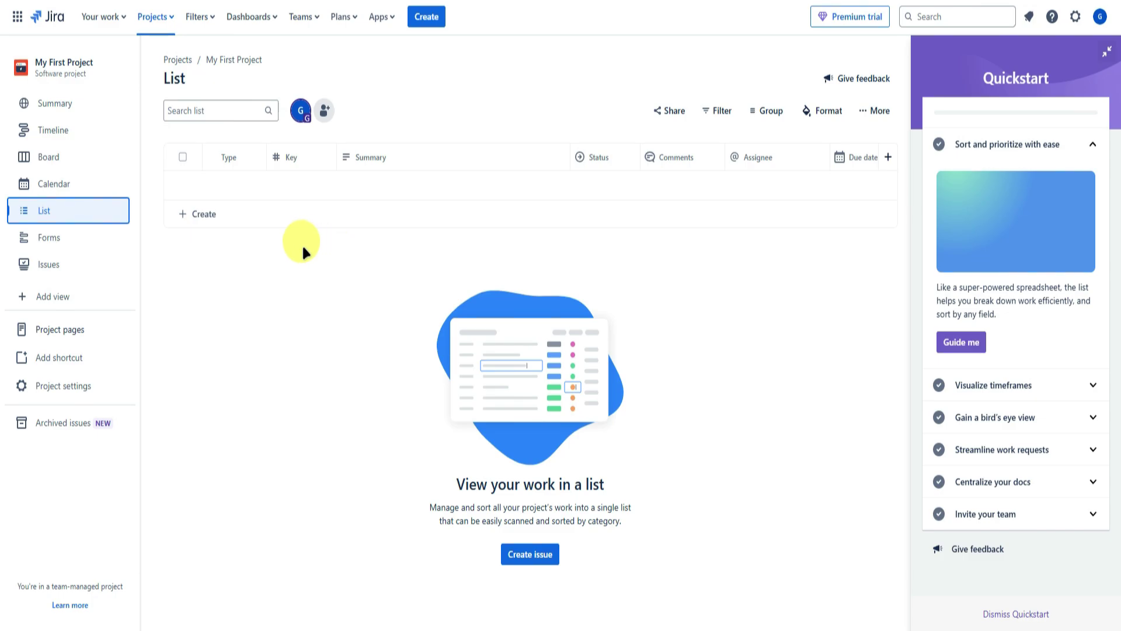
Look through the project's Summary, Timeline, Board, Calendar, List, Forms and Issues views.
left_click(83, 113)
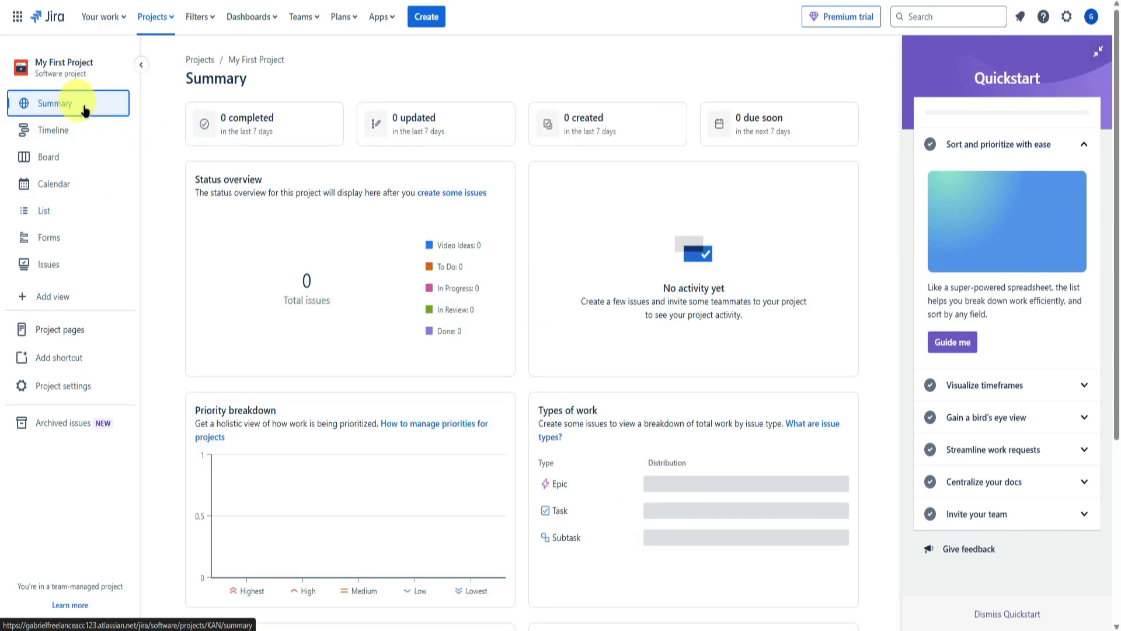
left_click(80, 143)
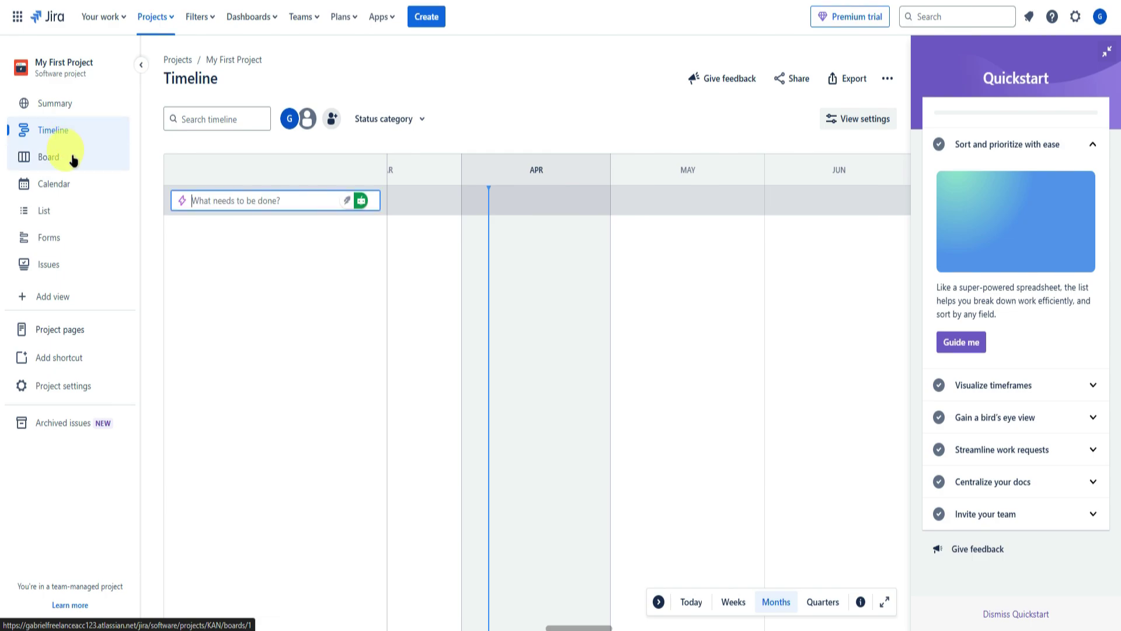
left_click(73, 158)
left_click(66, 191)
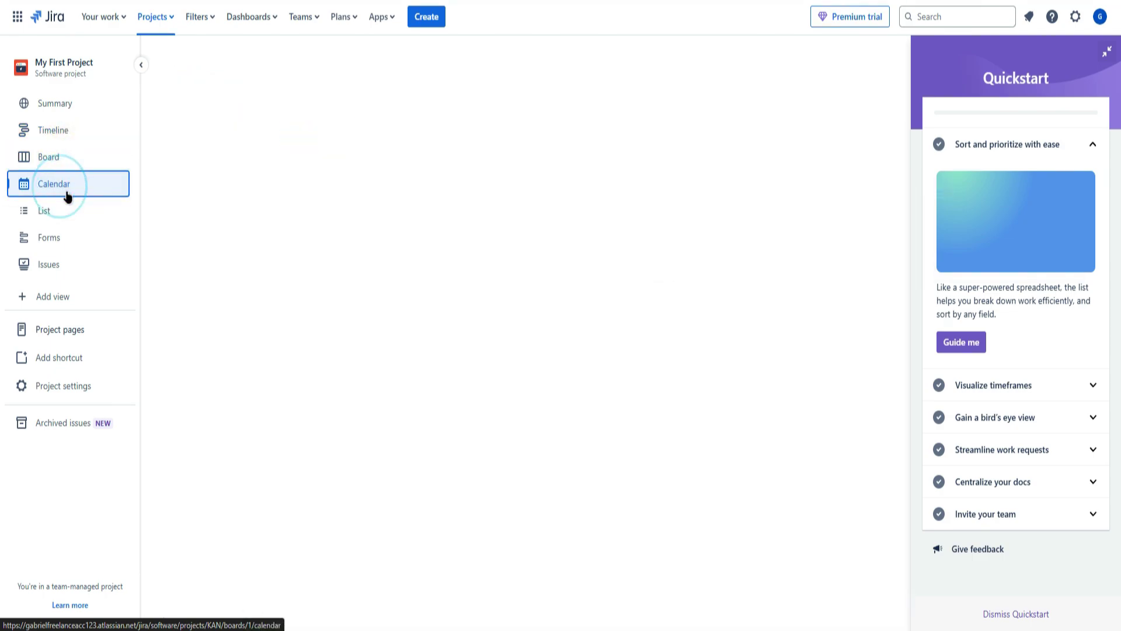
left_click(61, 213)
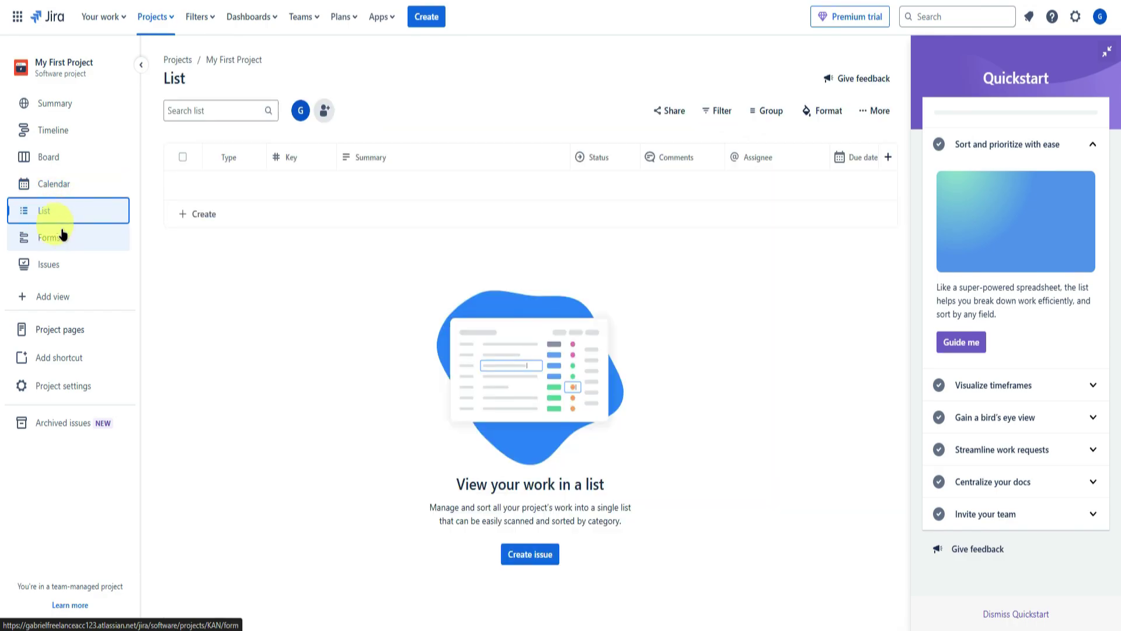
left_click(62, 236)
left_click(67, 262)
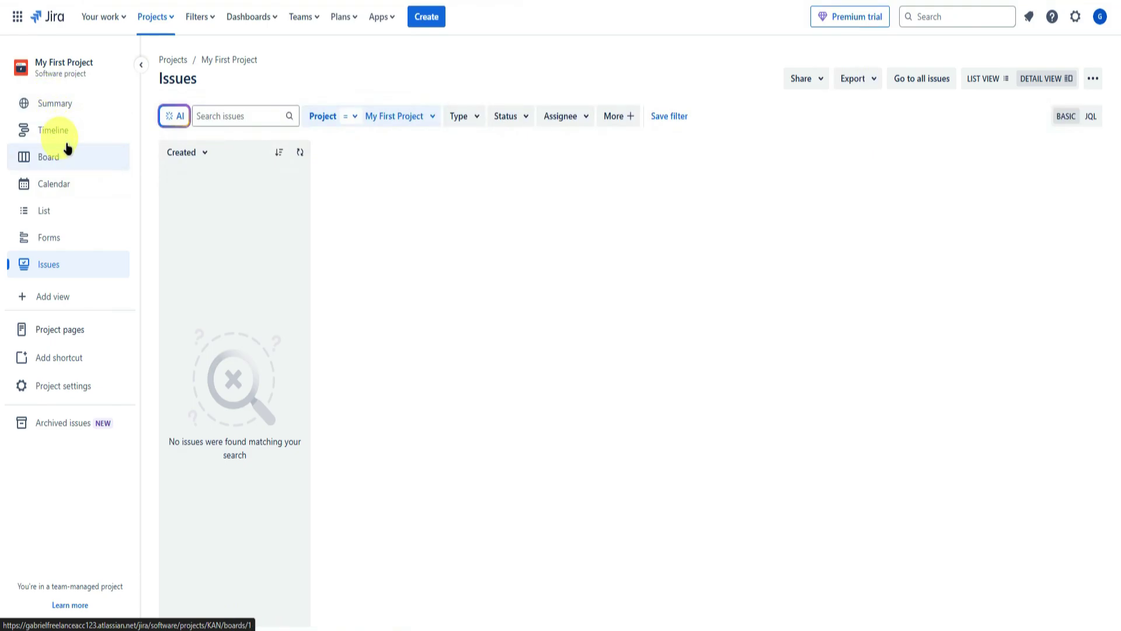
Open the project's board and collapse the Quickstart guide to make room for all status columns.
left_click(75, 155)
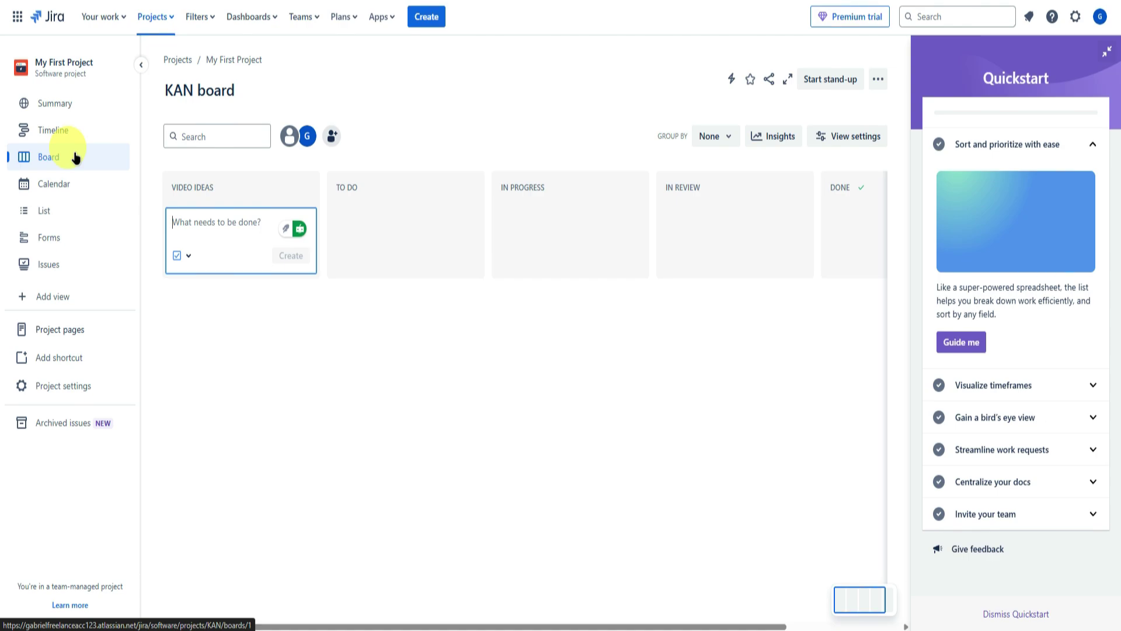
left_click_drag(444, 626, 685, 626)
left_click(269, 575)
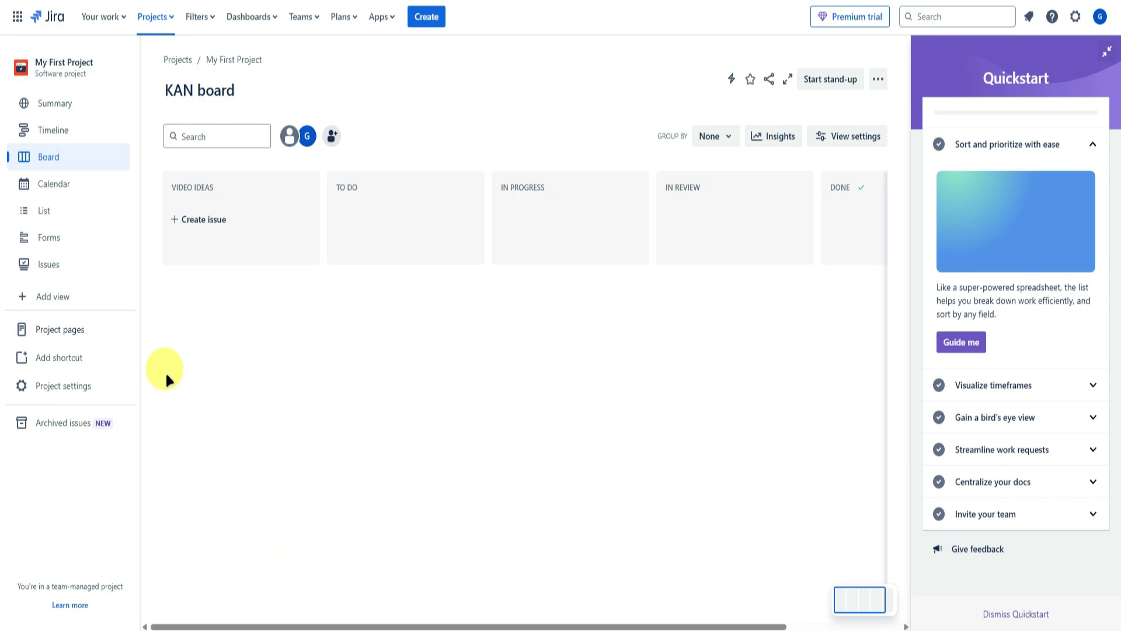
left_click_drag(464, 624, 316, 523)
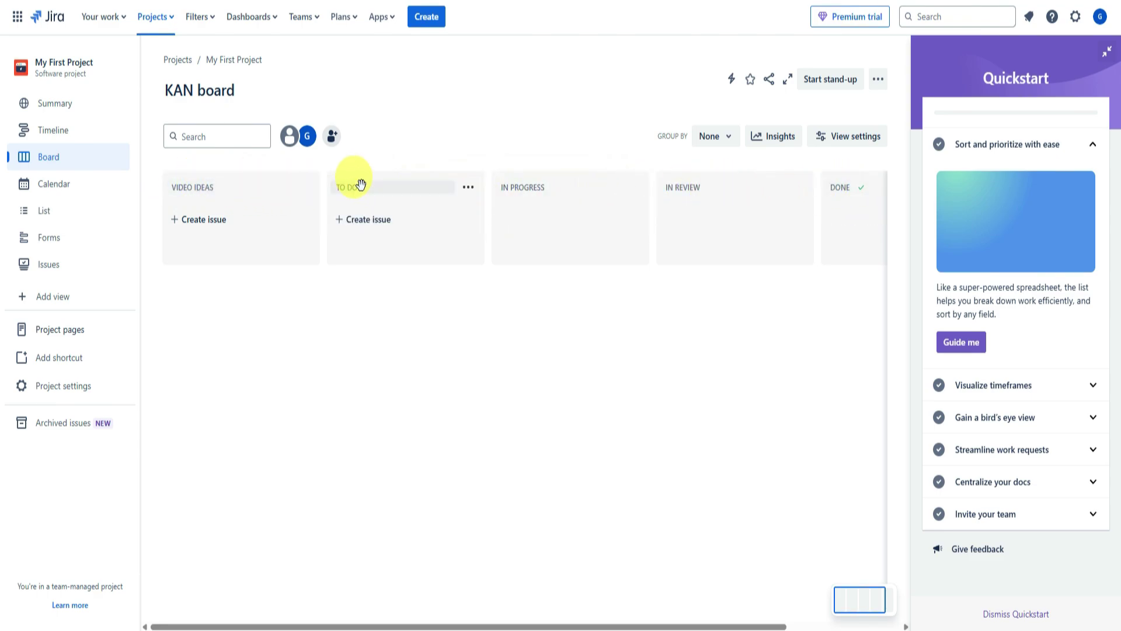
left_click_drag(494, 625, 400, 594)
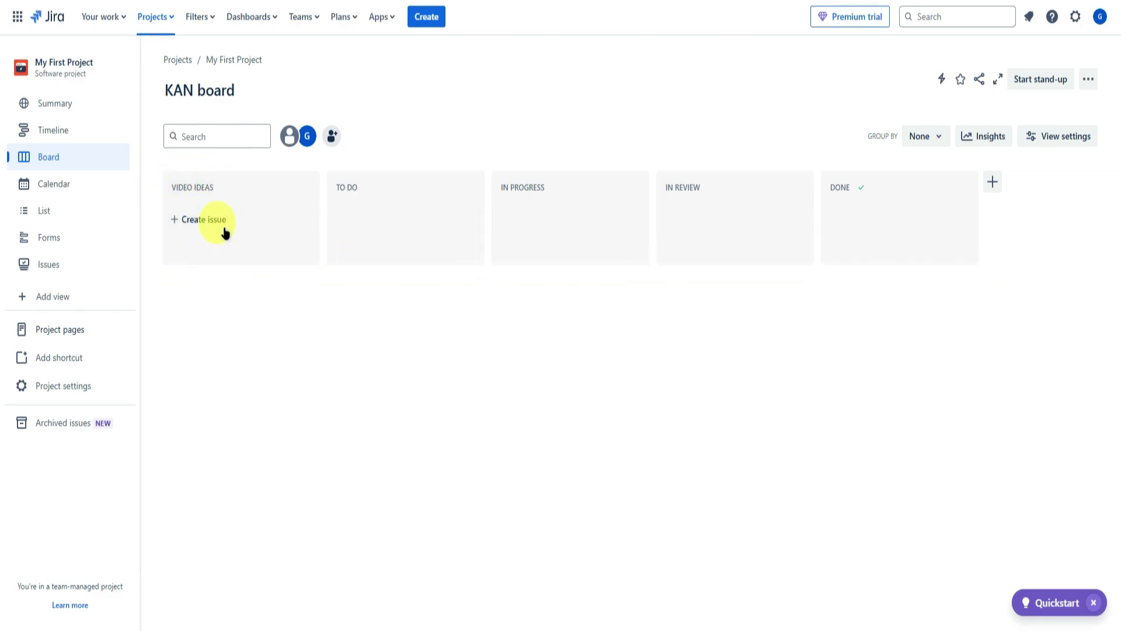
Create the task "Make a video about How to Use Jira Software!" in the Video Ideas column.
left_click(206, 221)
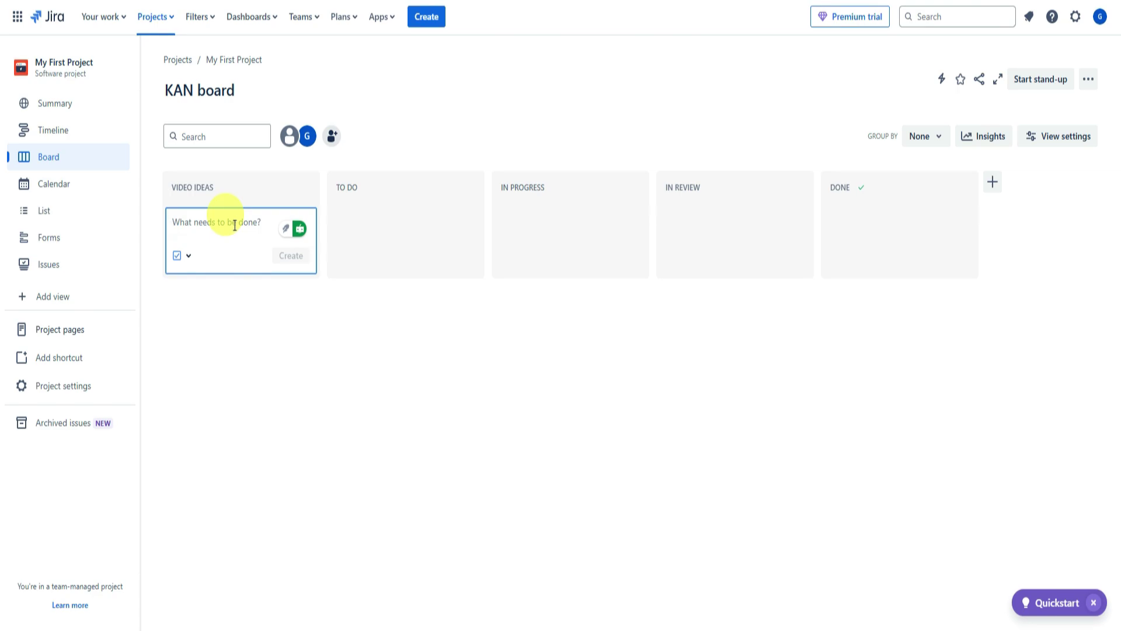
type("Make a video about How to U")
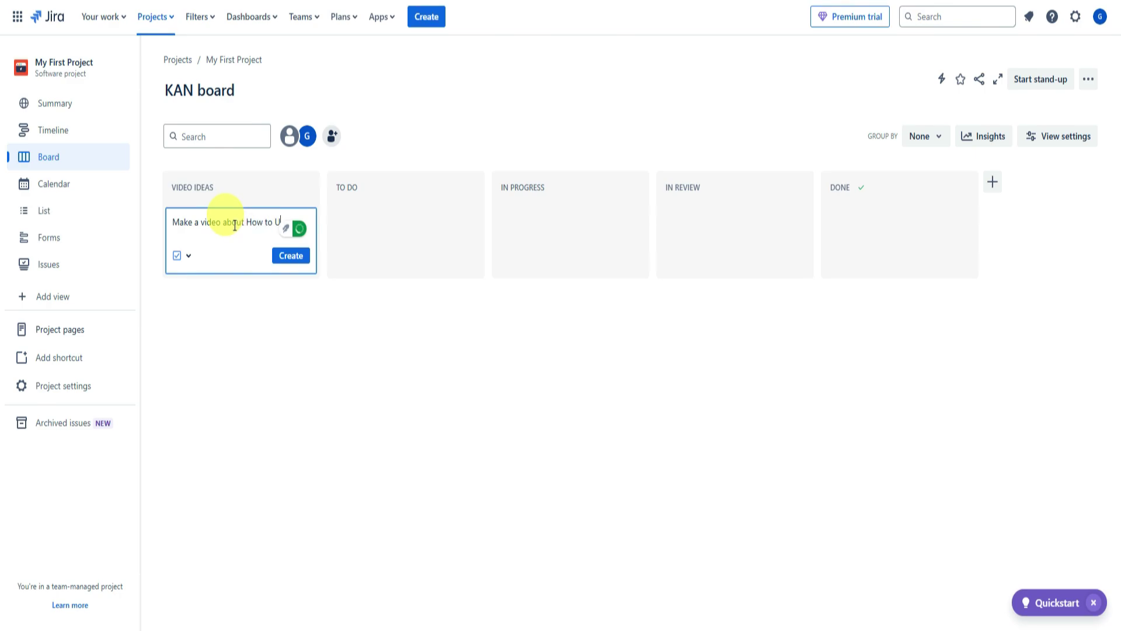
type("Jira Software!")
left_click(286, 255)
left_click(406, 328)
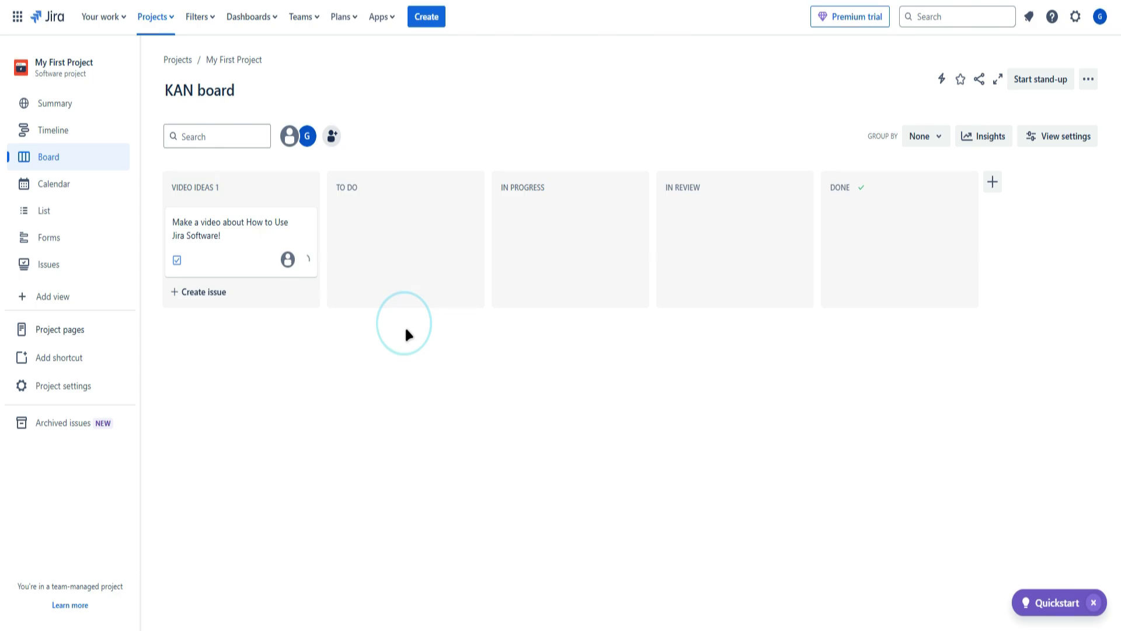
Open the "Make a video about How to Use Jira Software!" task and prompt its description's AI with "Generate Video Ideas on how to use Jira".
left_click(243, 239)
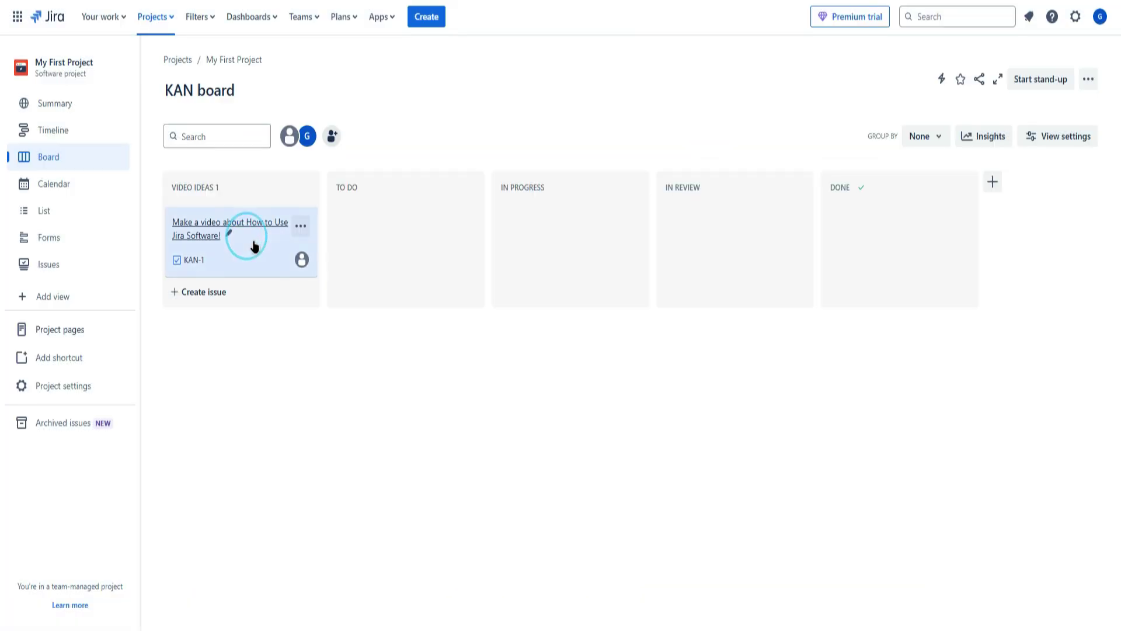
left_click(251, 243)
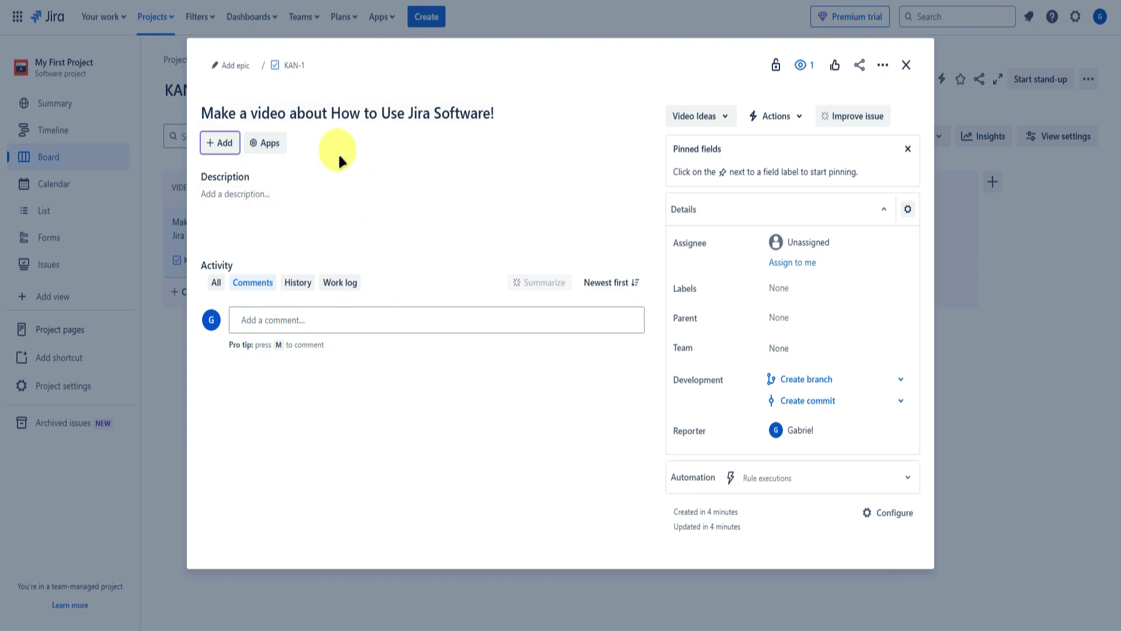
left_click(245, 197)
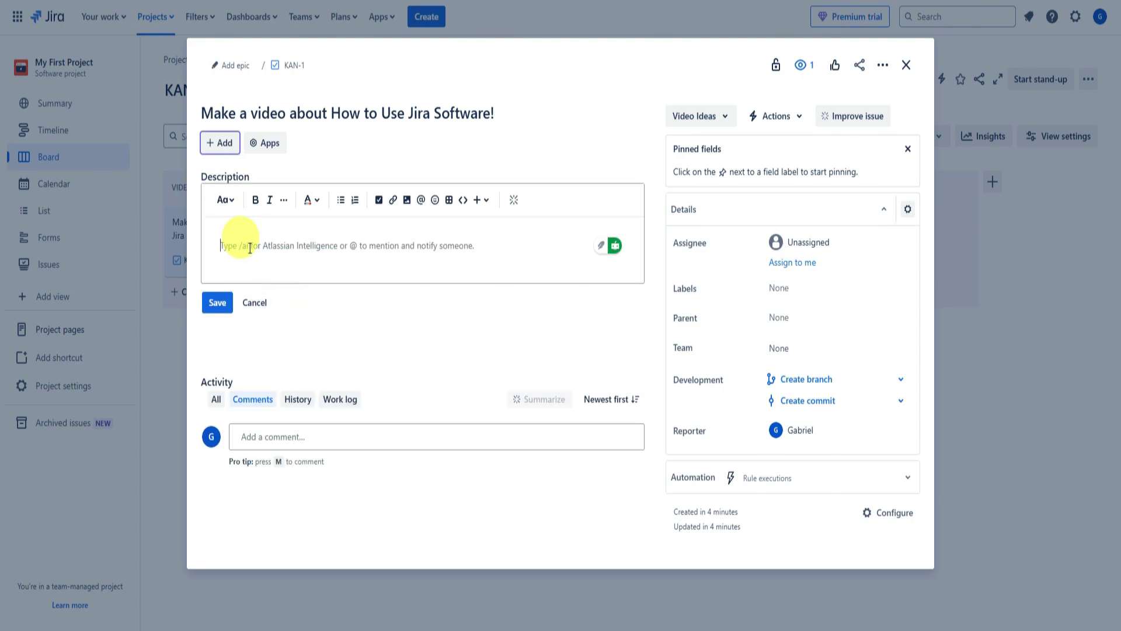
type("/ai")
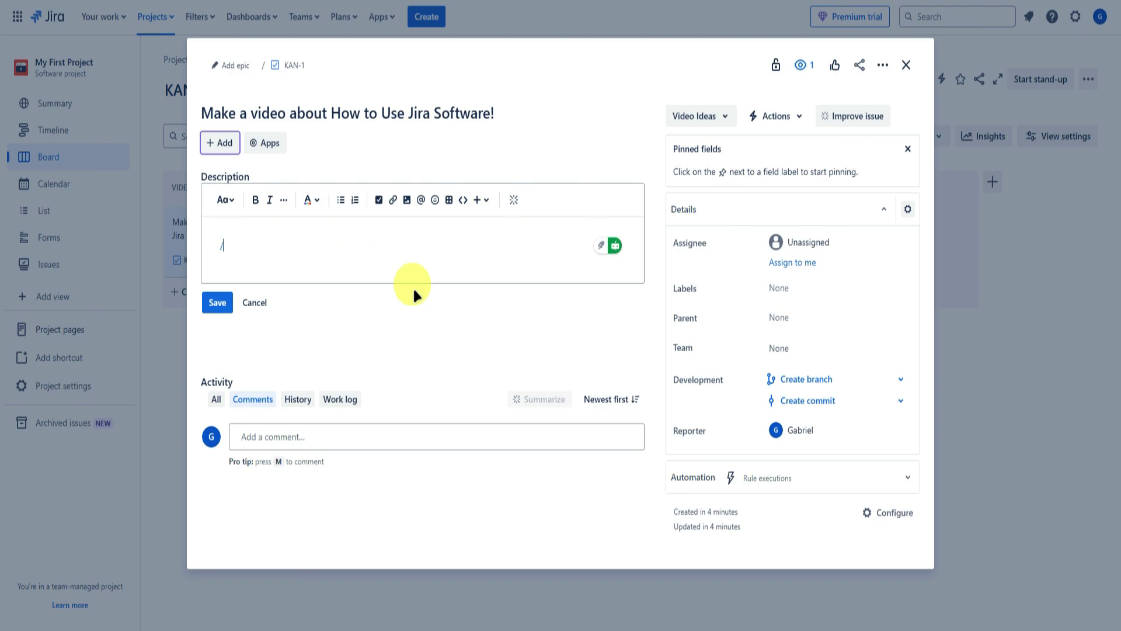
key("Return")
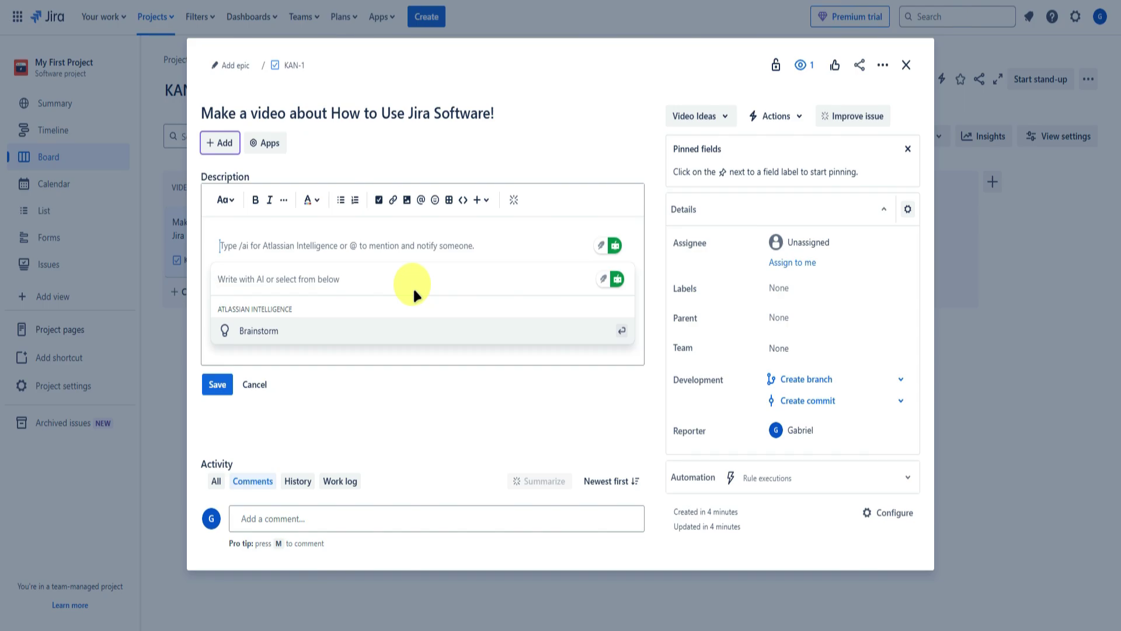
type("Generate Vi")
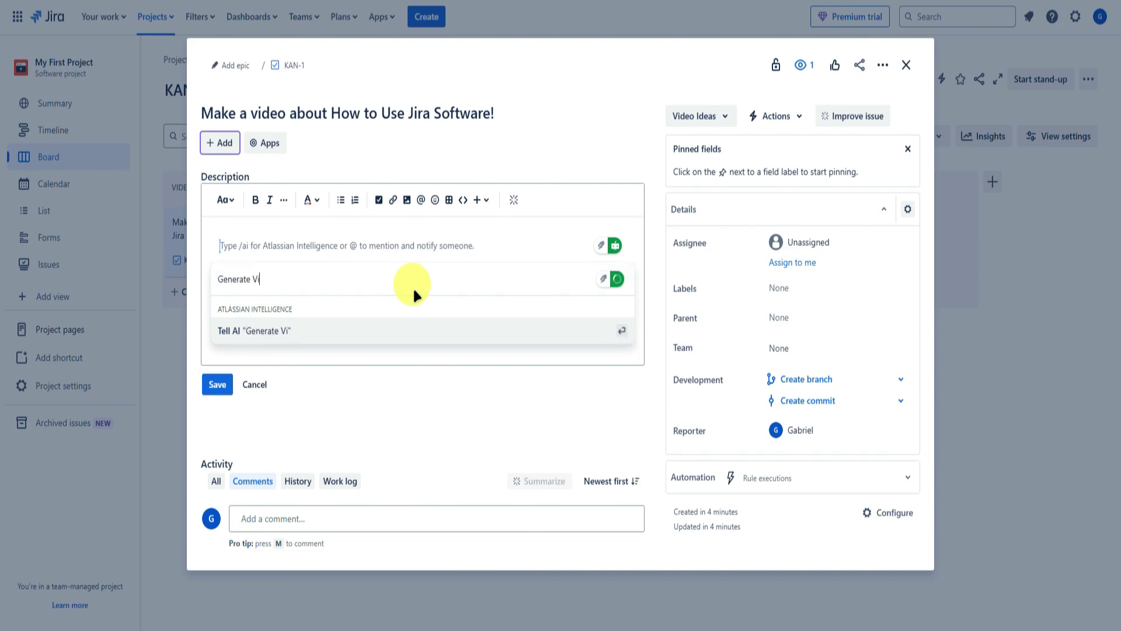
type("deo Ideas on how to use ")
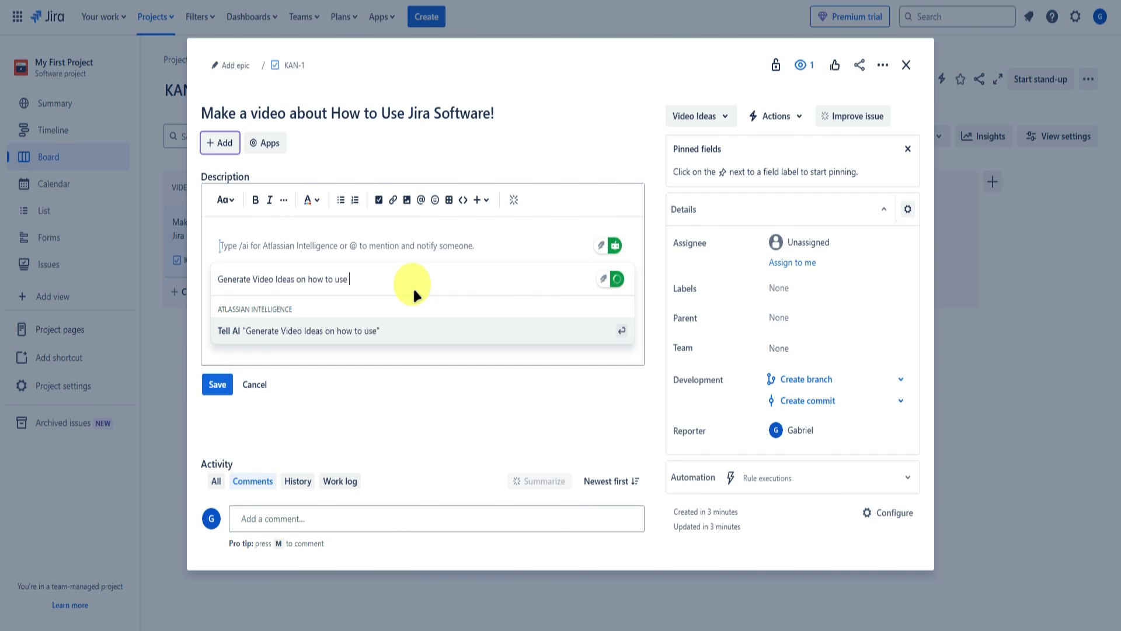
type("Jira")
left_click(419, 331)
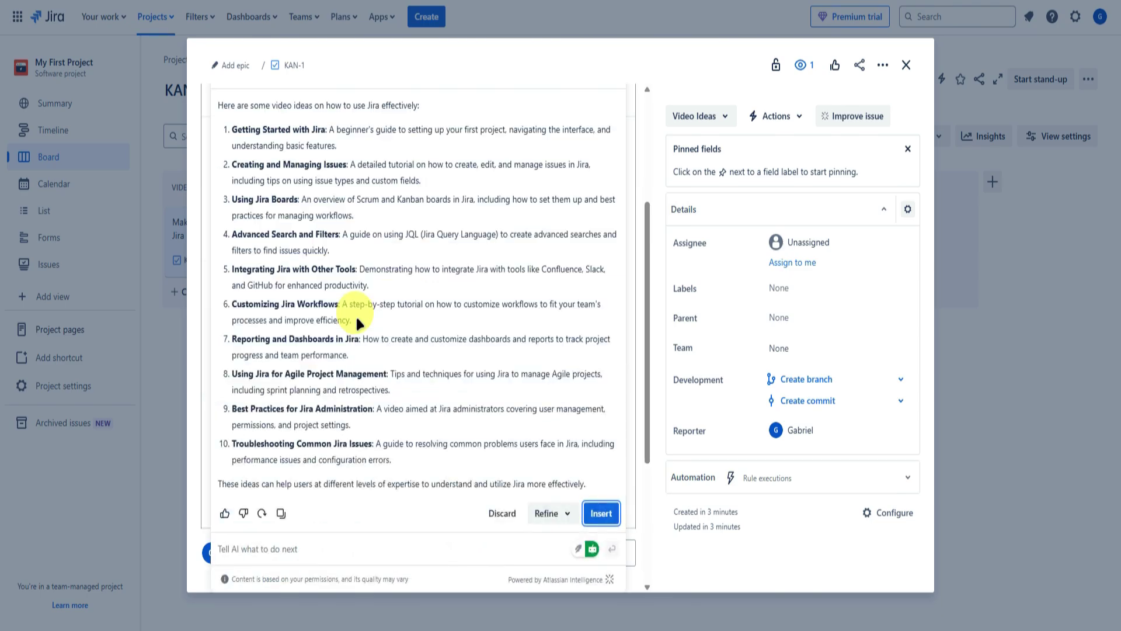
Insert the AI-generated list of video ideas into the task's description and save it.
scroll(348, 290, "down", 5)
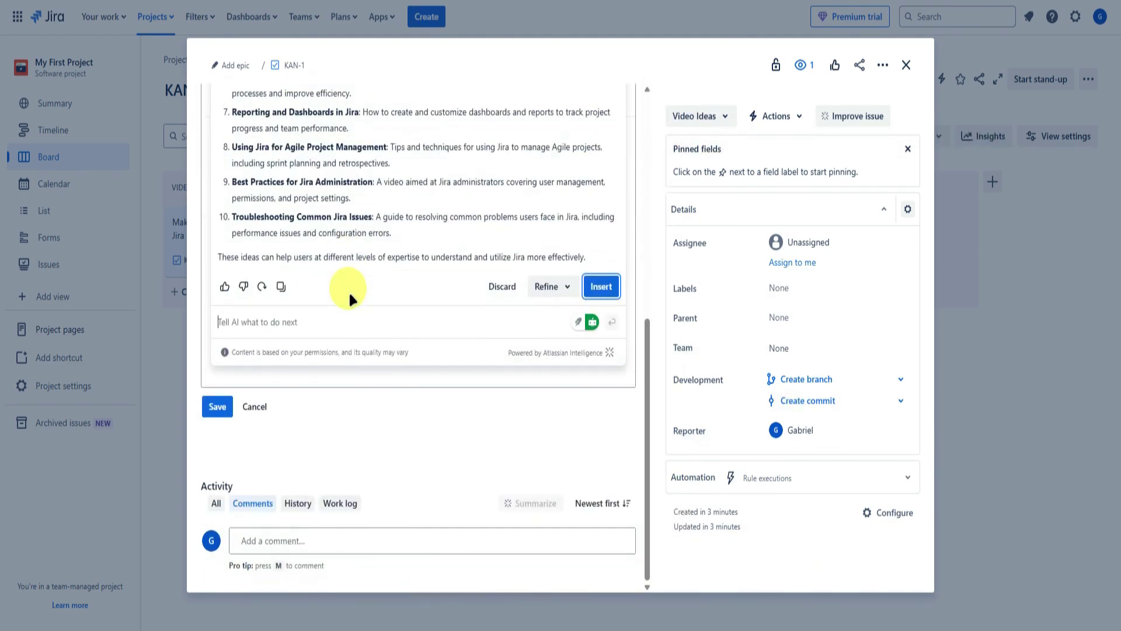
scroll(373, 295, "up", 10)
scroll(397, 301, "down", 10)
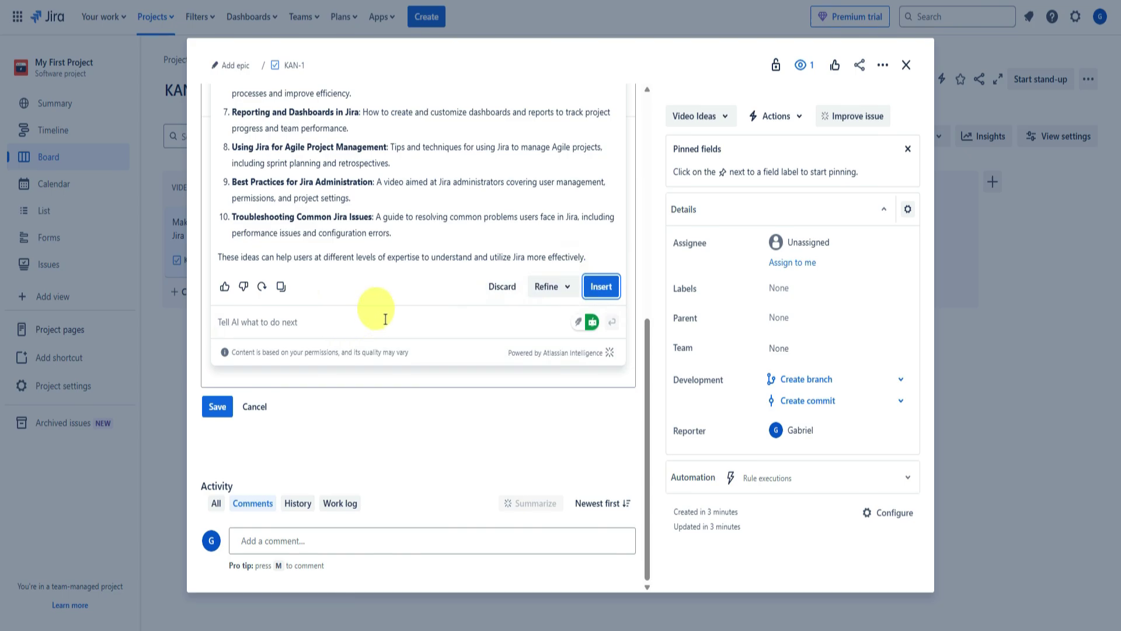
left_click(602, 286)
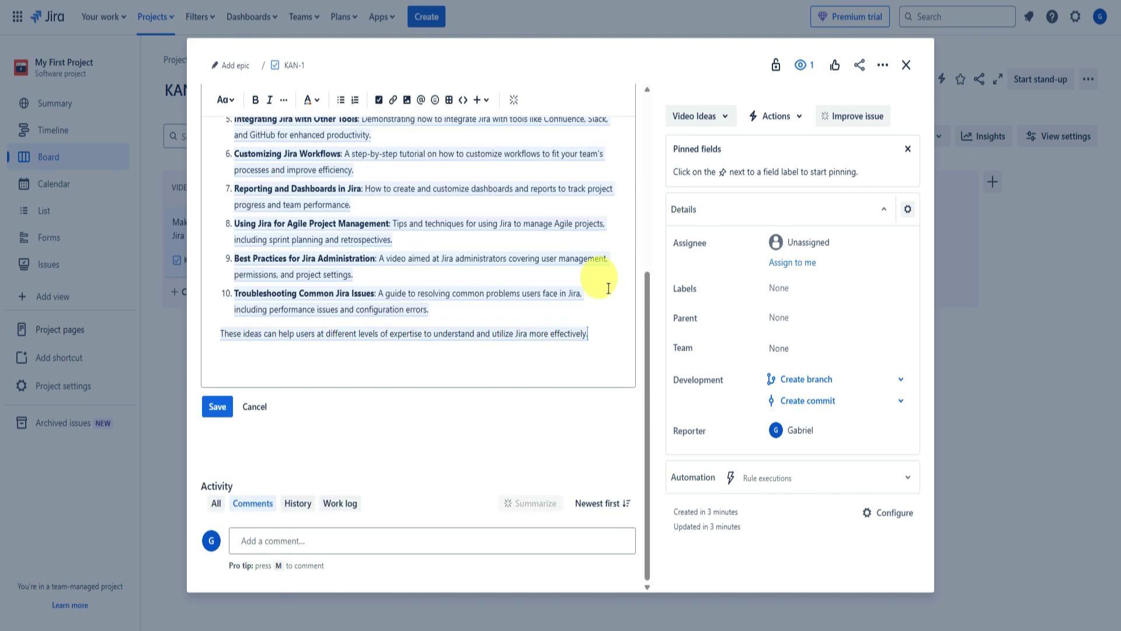
scroll(356, 269, "up", 5)
scroll(403, 236, "down", 5)
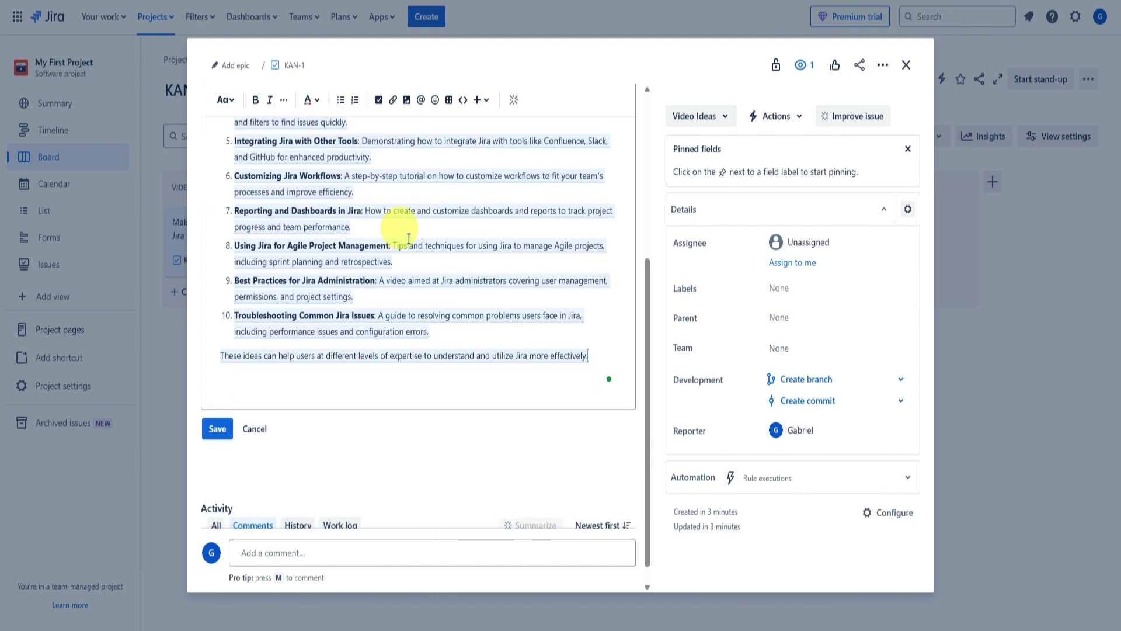
scroll(409, 236, "up", 5)
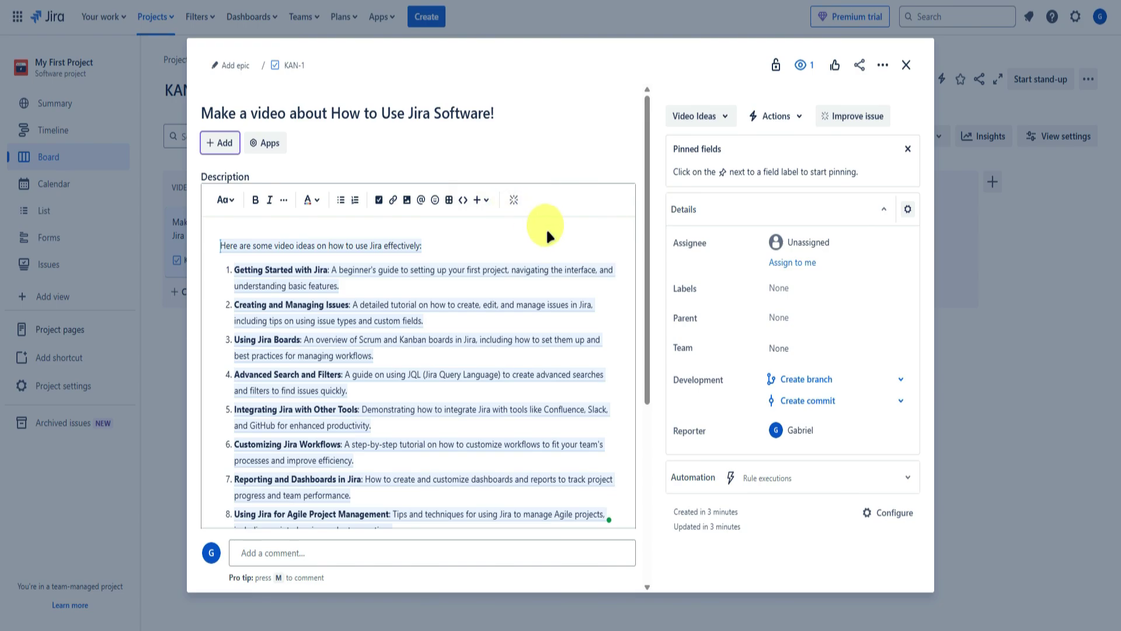
scroll(533, 236, "down", 7)
left_click(218, 403)
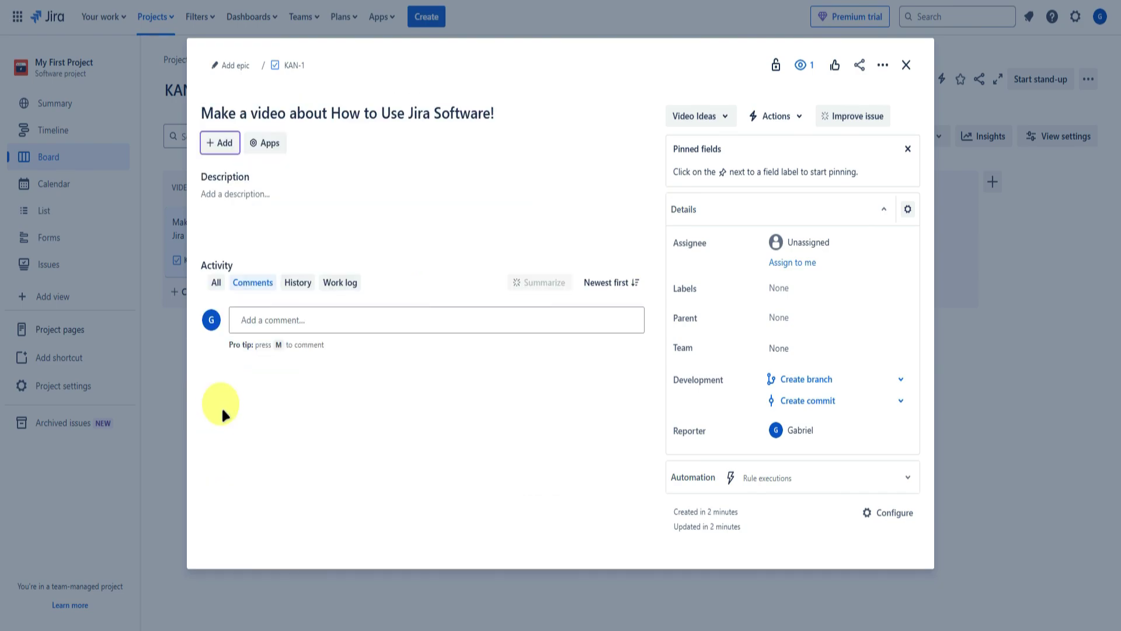
Add and save the comment "Comment" in the task's activity section.
scroll(335, 327, "down", 3)
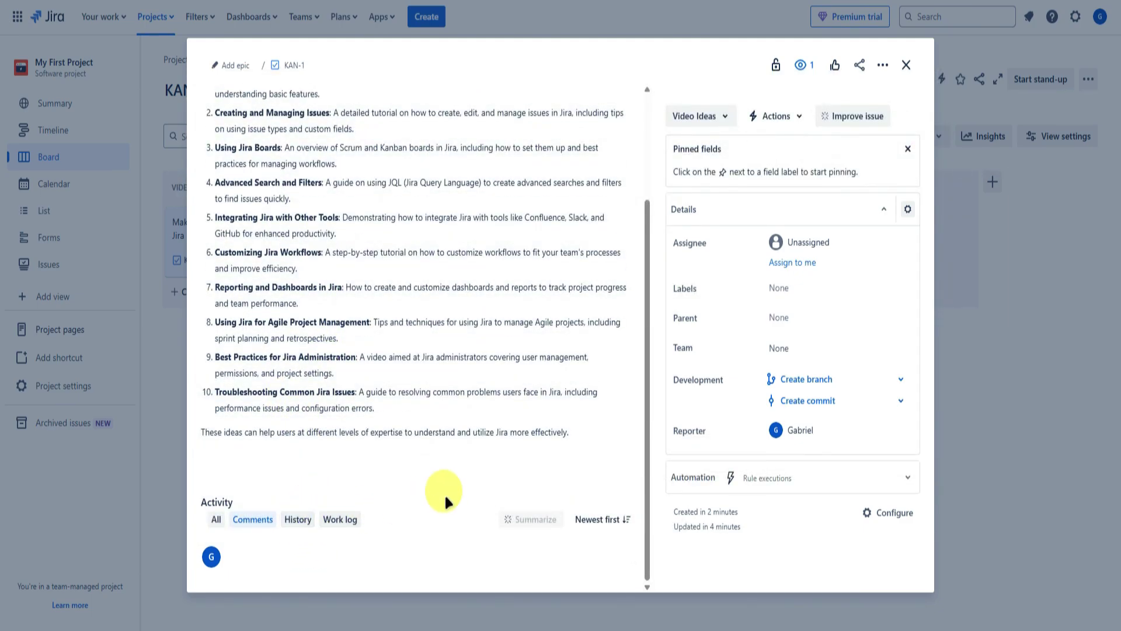
left_click(292, 556)
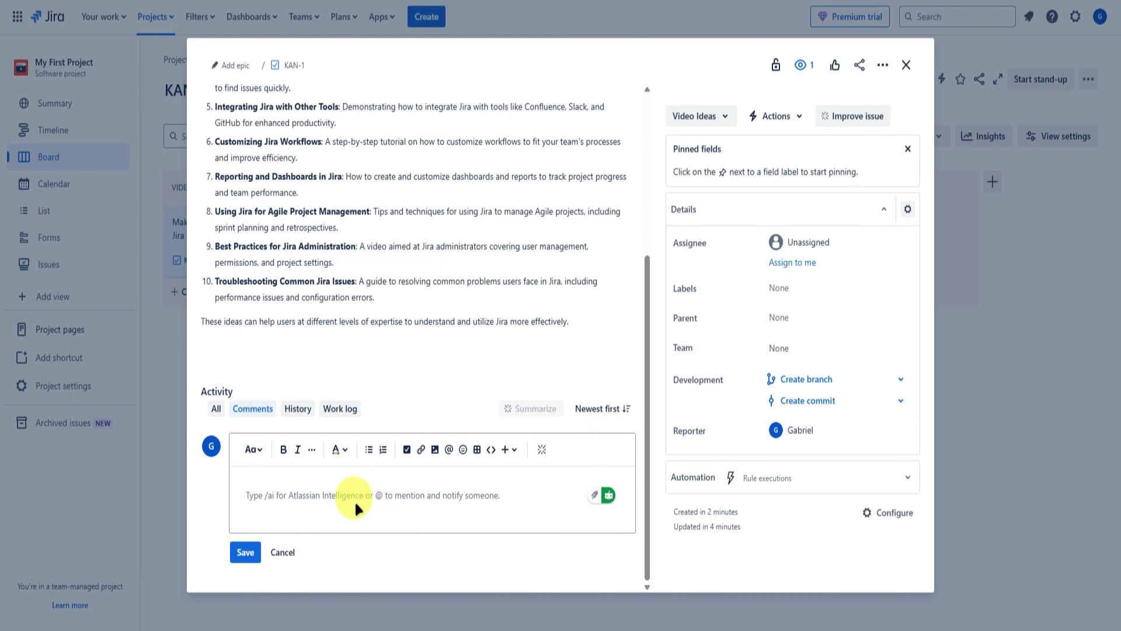
type("Comment")
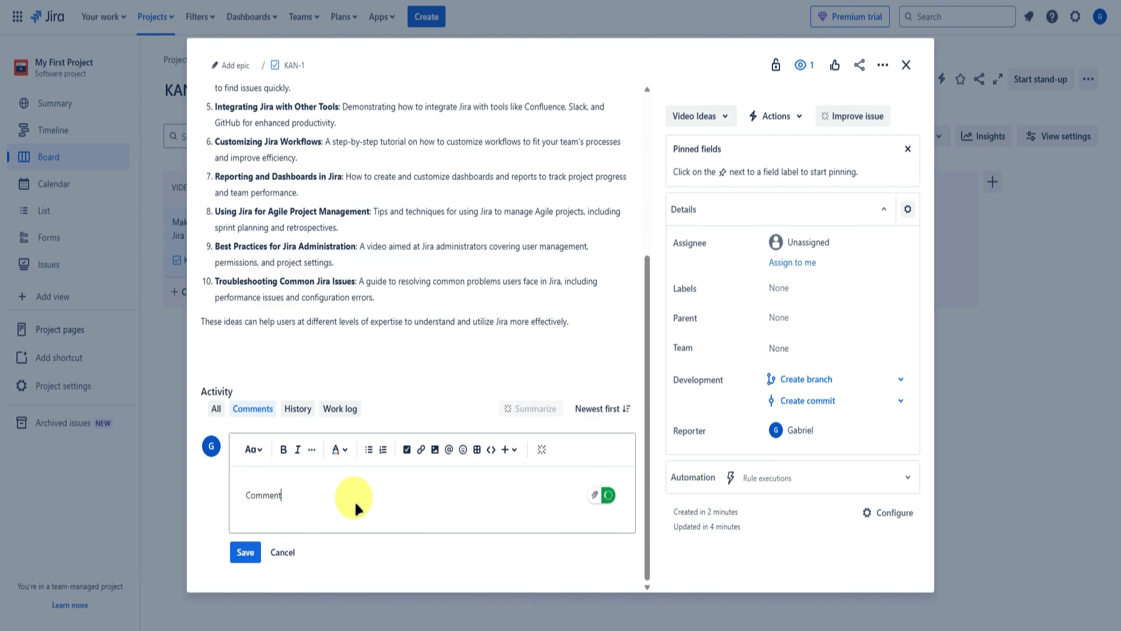
key("ctrl+Return")
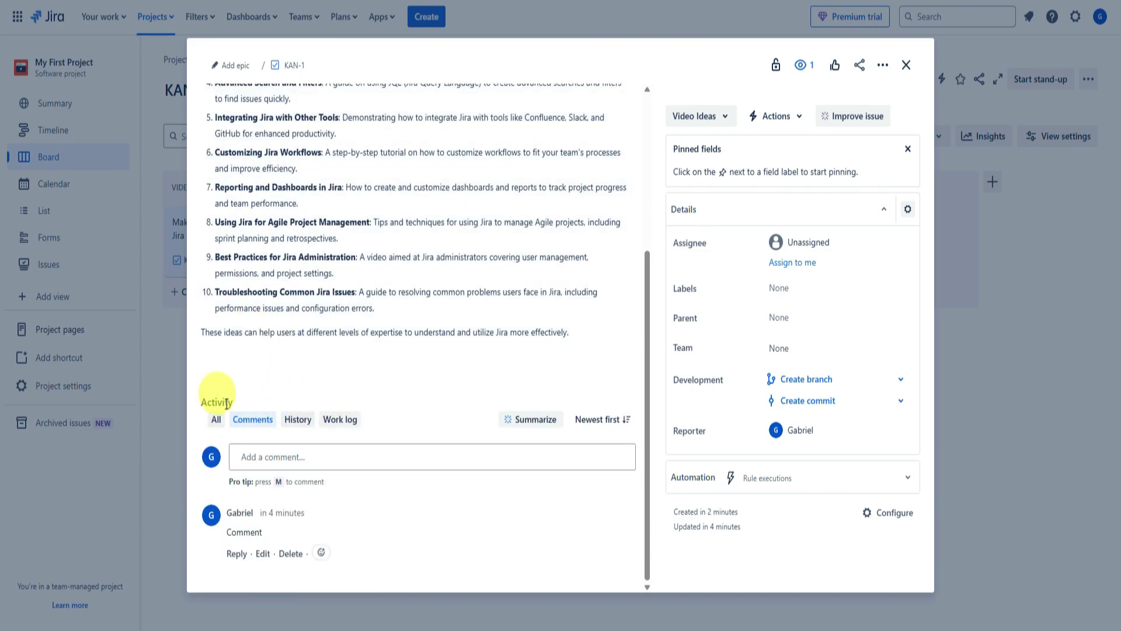
Look through the task's activity by all entries, comments, history and work log.
left_click(214, 426)
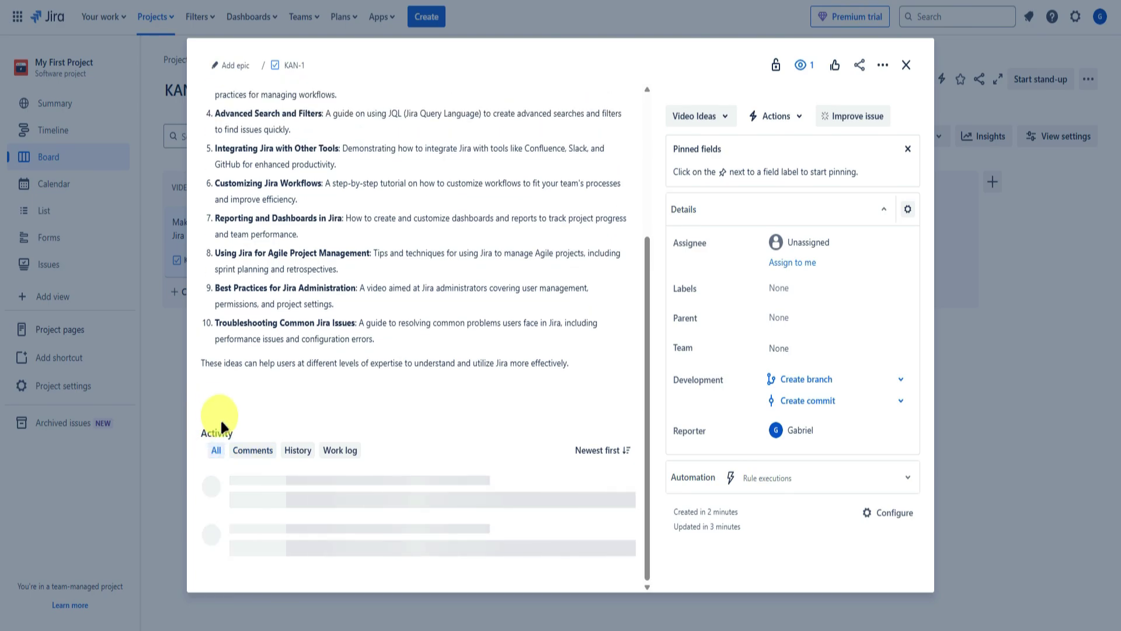
scroll(274, 374, "down", 2)
left_click(245, 324)
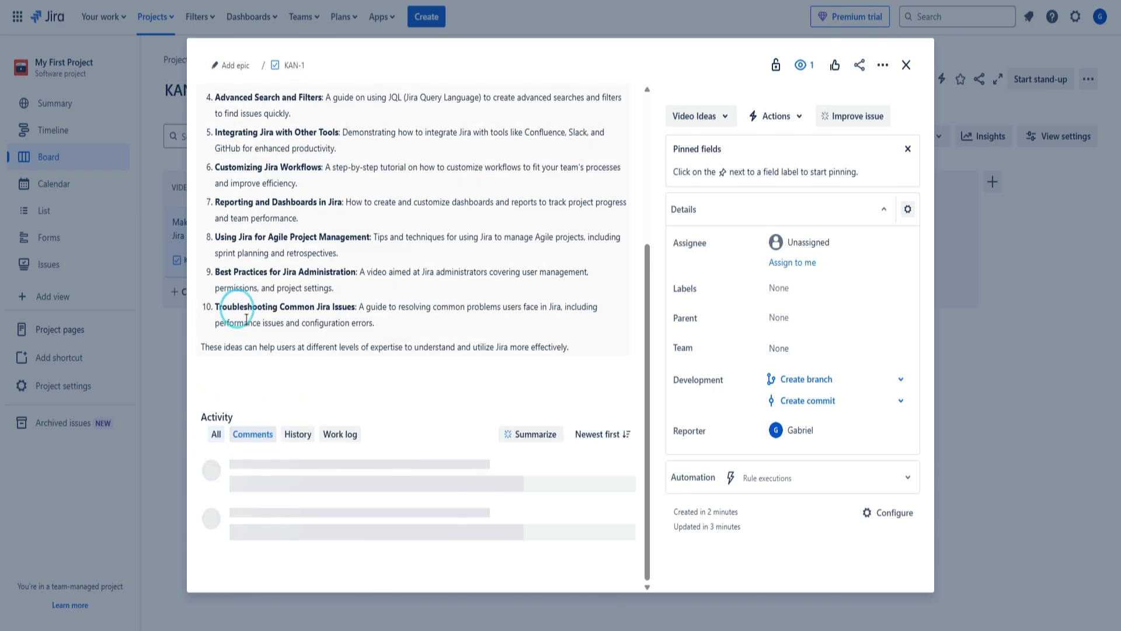
left_click(295, 418)
scroll(295, 417, "down", 5)
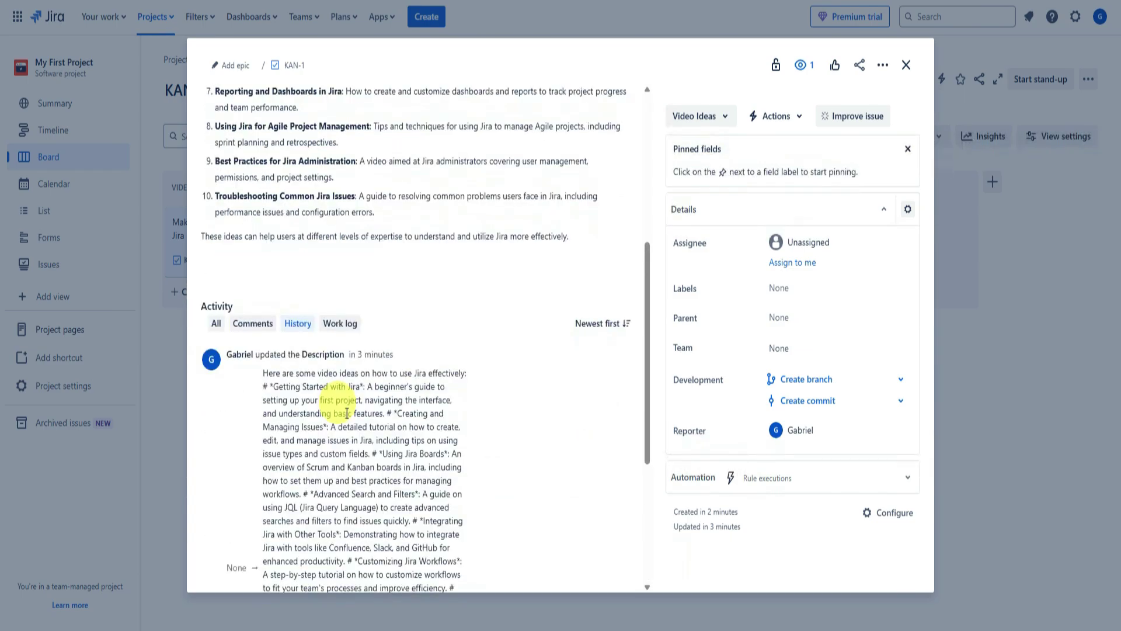
scroll(346, 414, "up", 6)
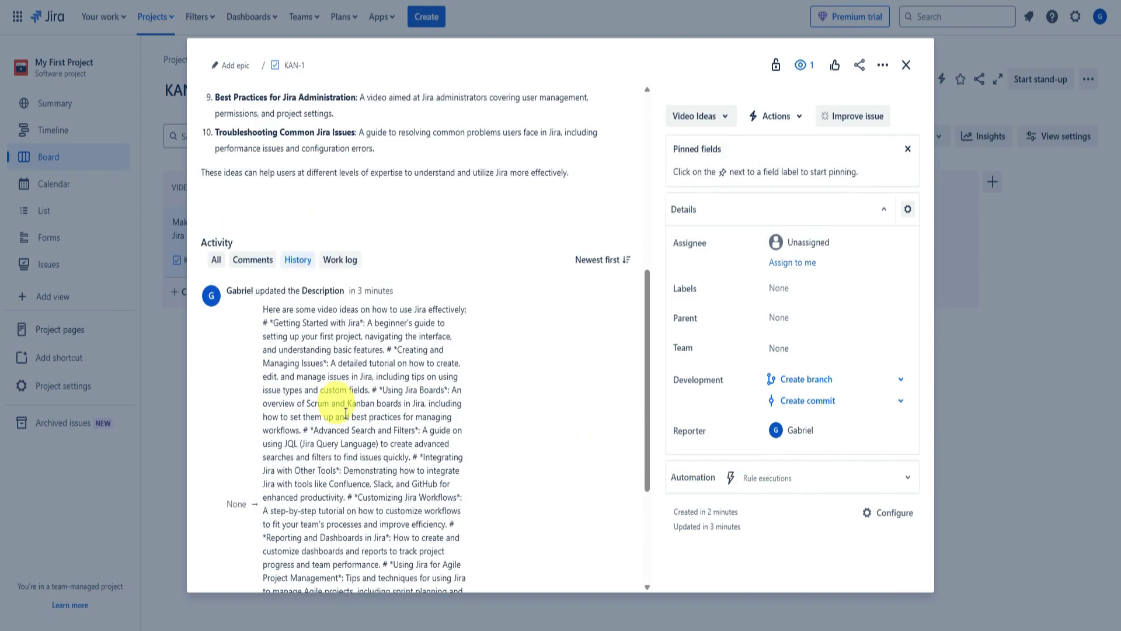
left_click(340, 461)
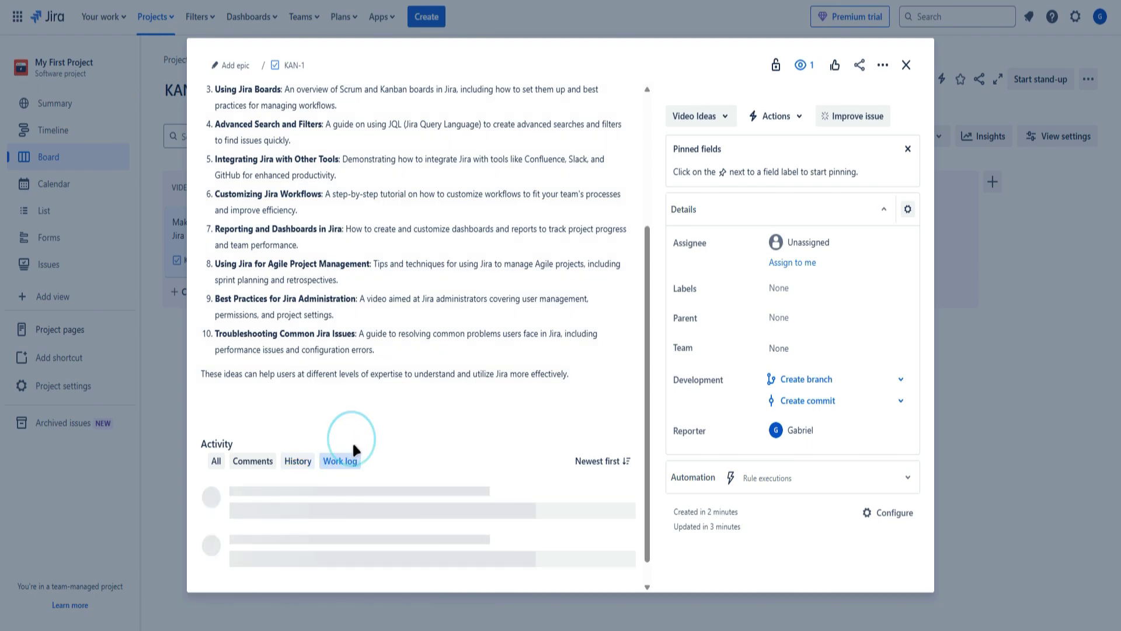
scroll(384, 390, "down", 3)
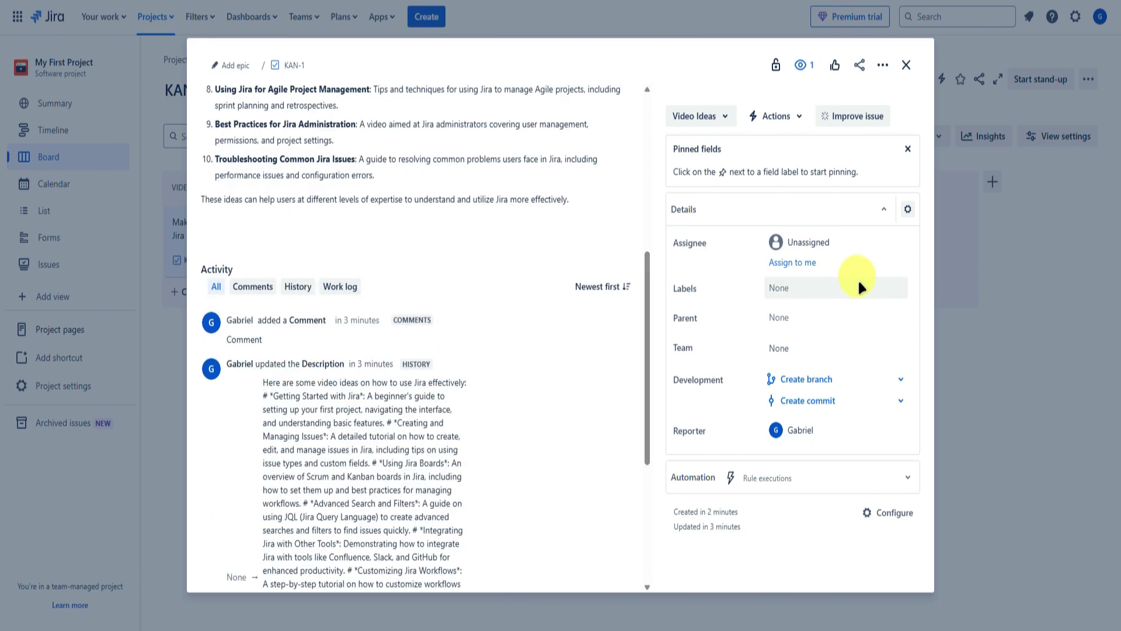
Review the task's available statuses and automation actions, and assign the task to yourself.
left_click(714, 115)
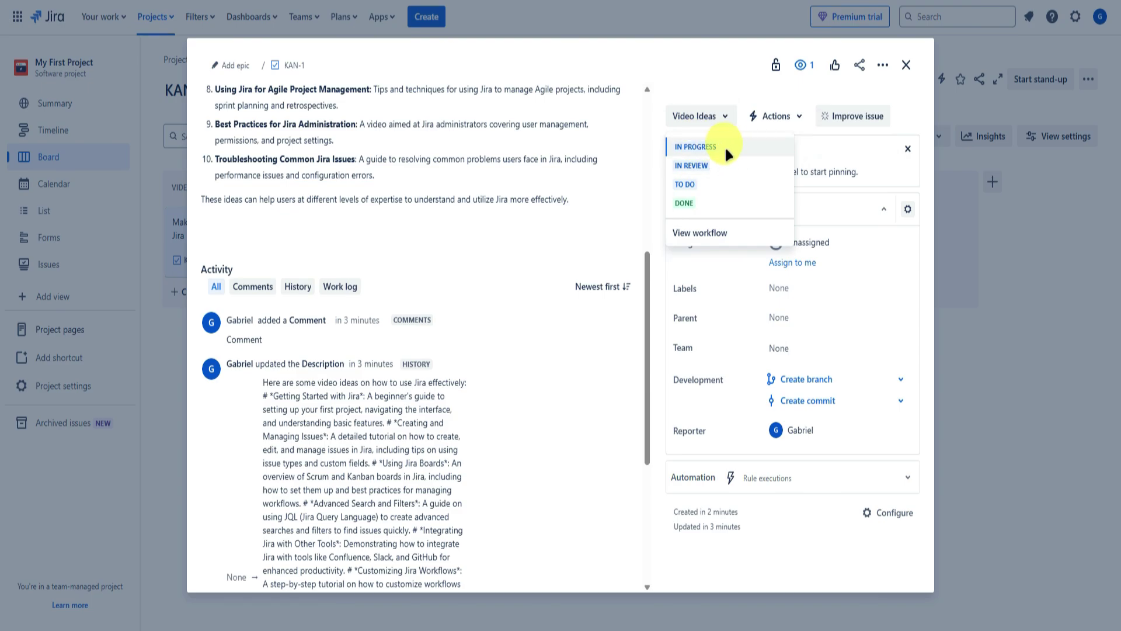
left_click(713, 117)
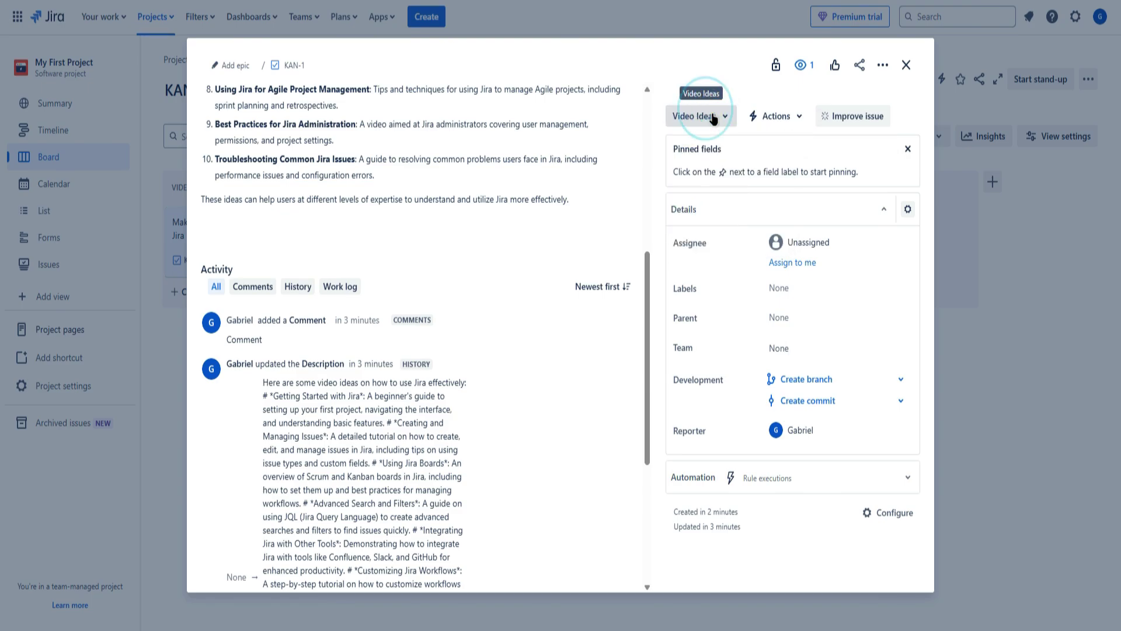
left_click(783, 116)
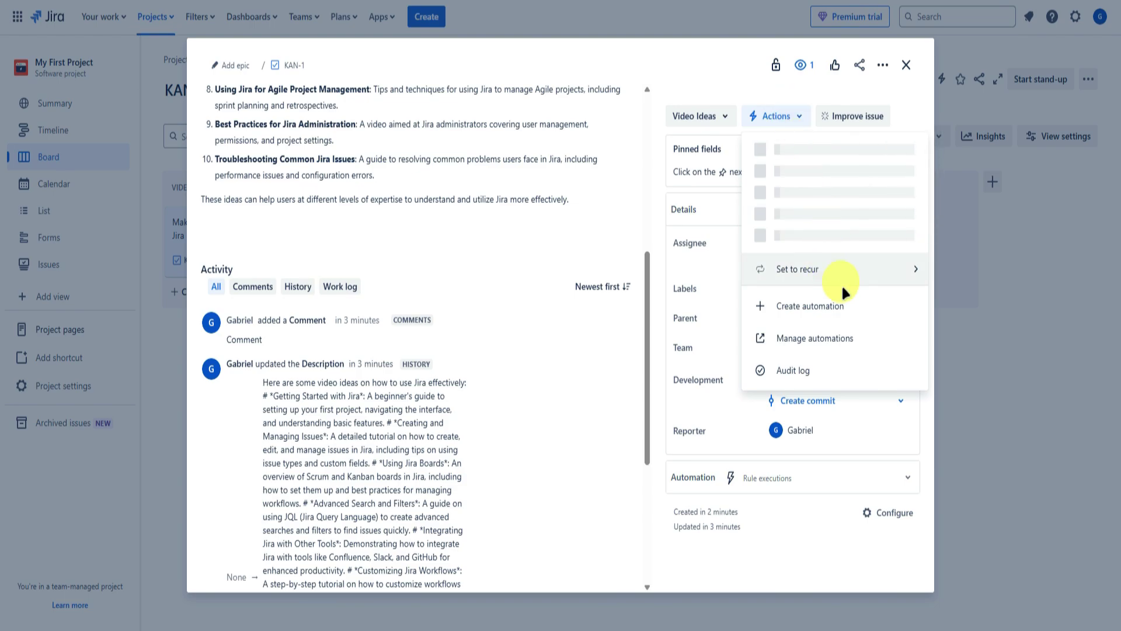
left_click(772, 120)
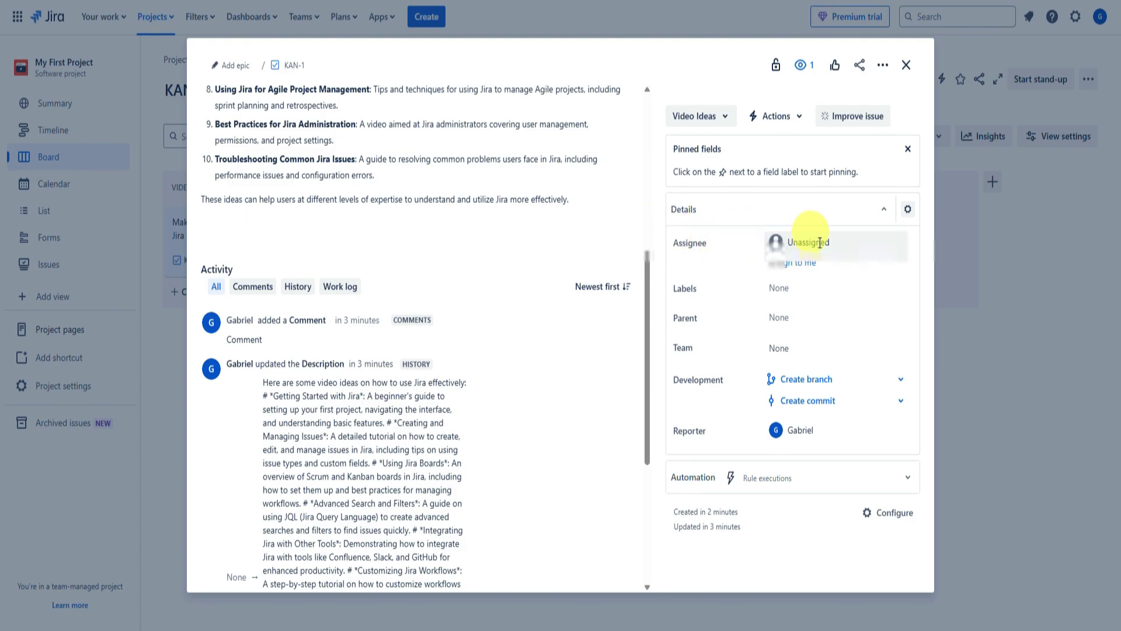
left_click(795, 264)
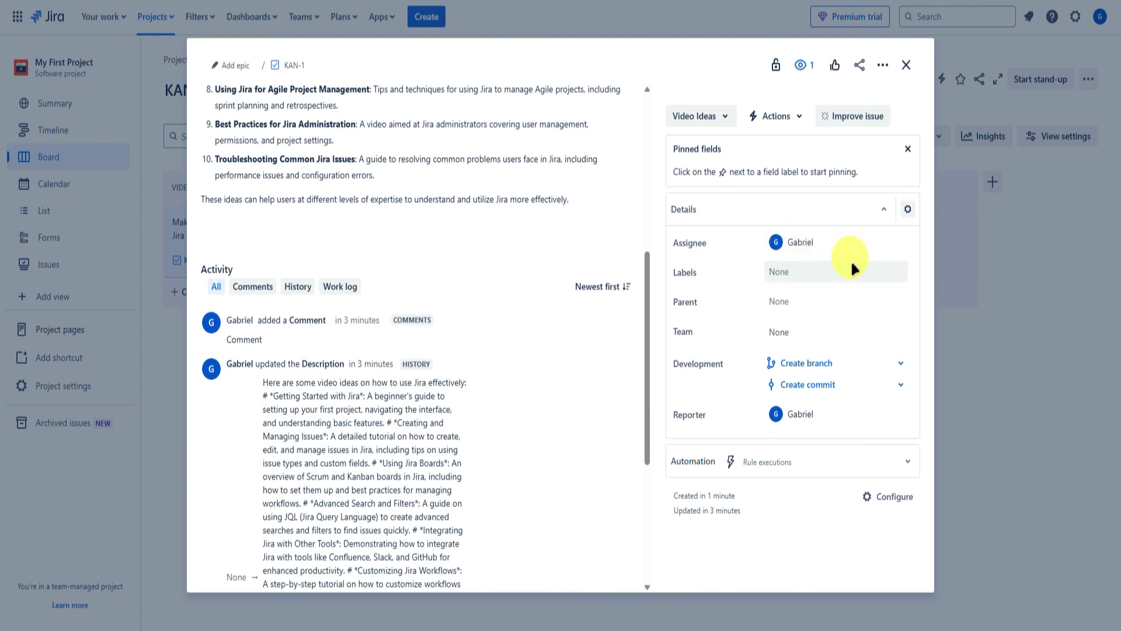
Review the task's label, parent and team fields and the Git command for creating a branch.
left_click(802, 273)
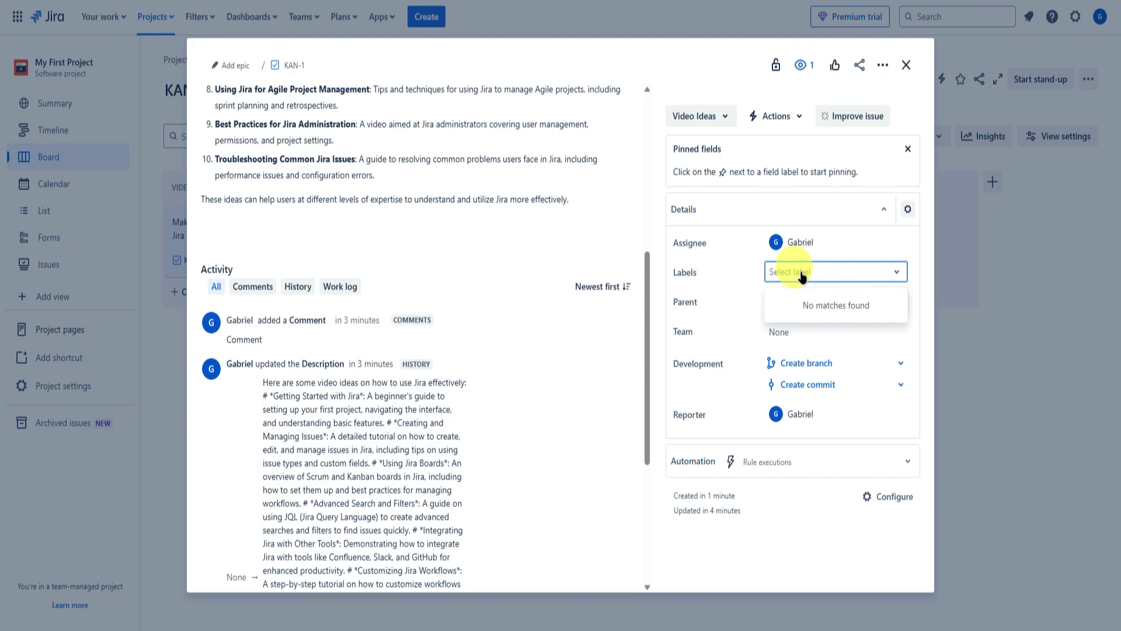
left_click(876, 244)
left_click(795, 303)
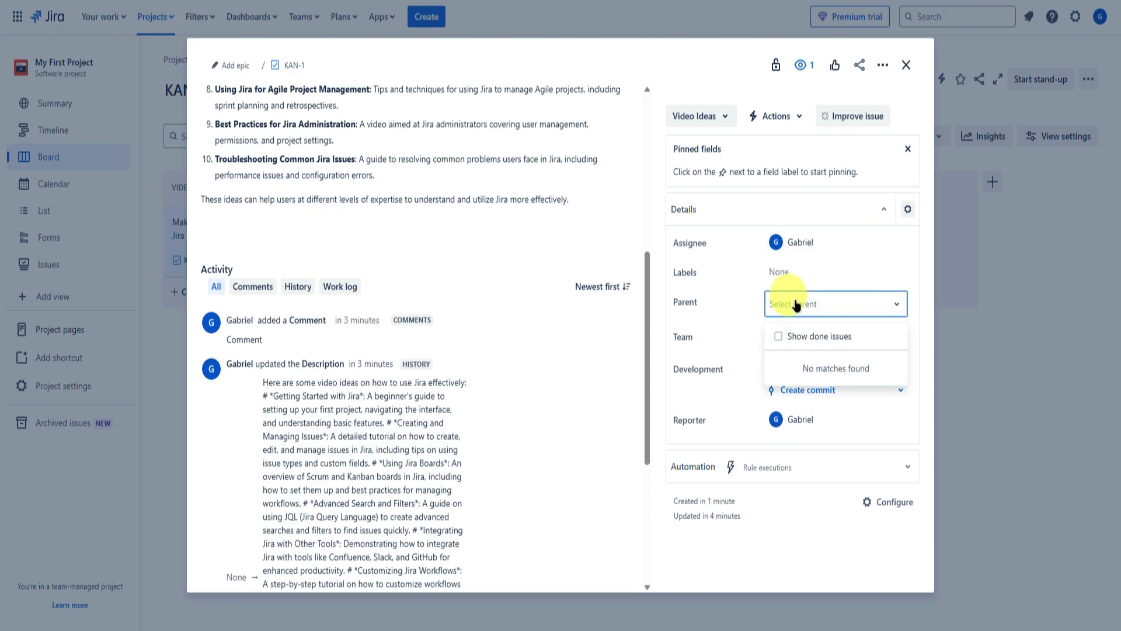
left_click(897, 308)
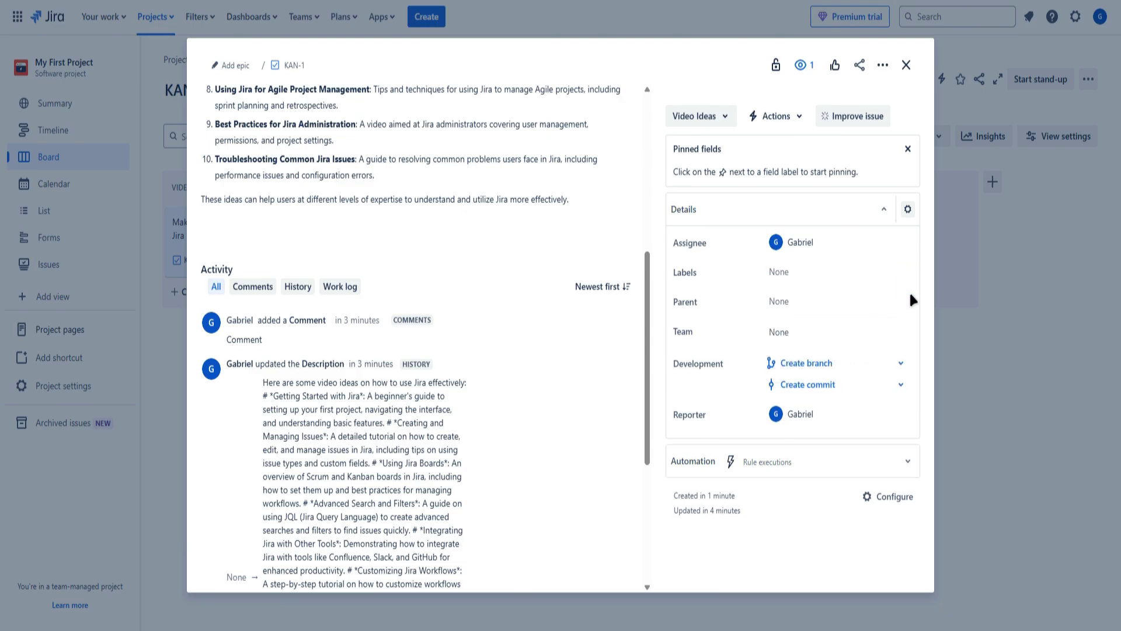
left_click(888, 329)
left_click(916, 310)
left_click(903, 367)
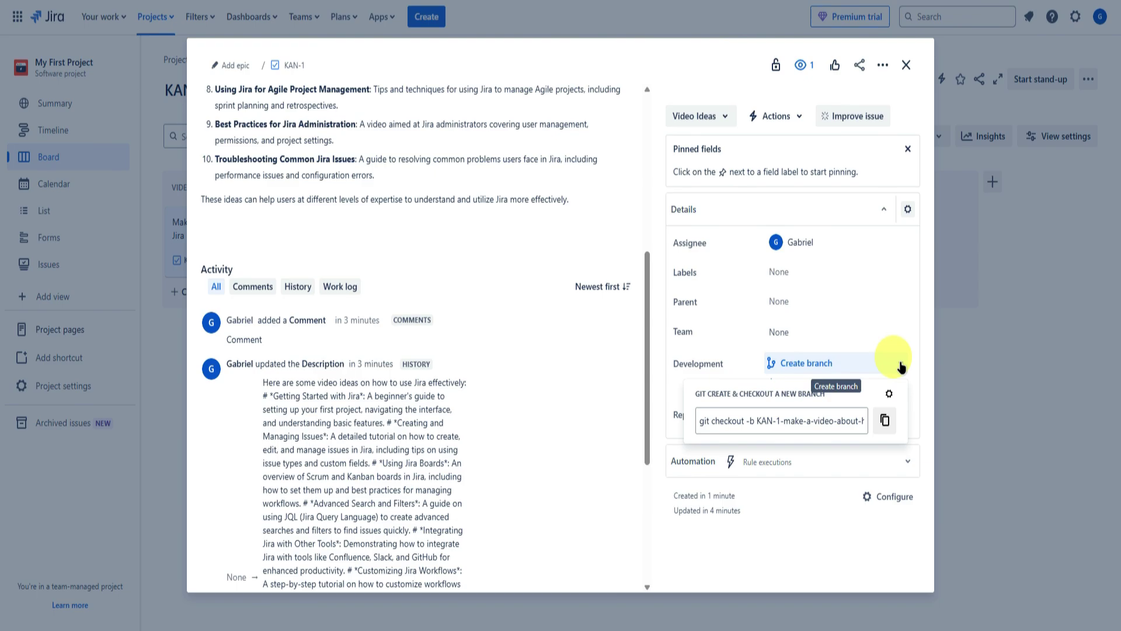
left_click(902, 367)
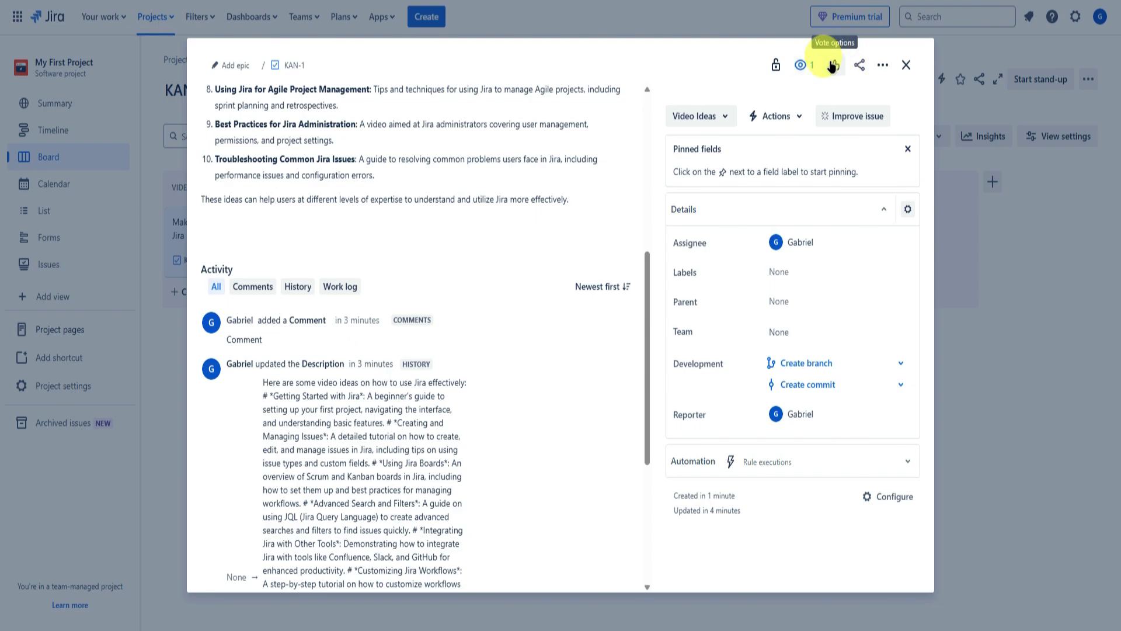
Review the task's restriction, voting, sharing and additional action options, and return to the board.
left_click(776, 65)
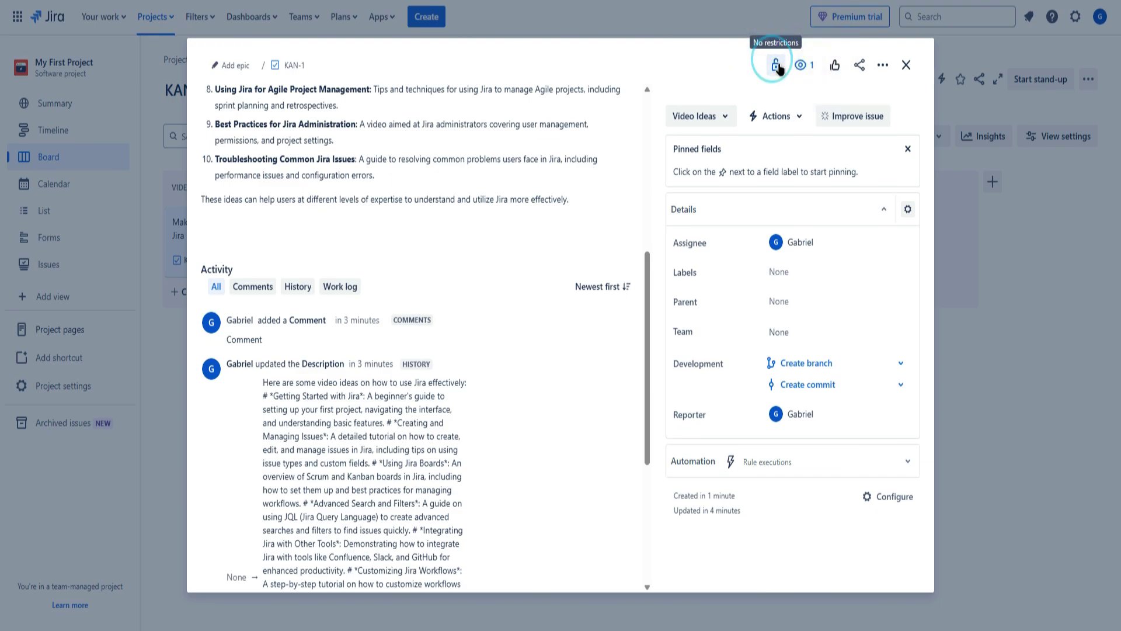
left_click(836, 66)
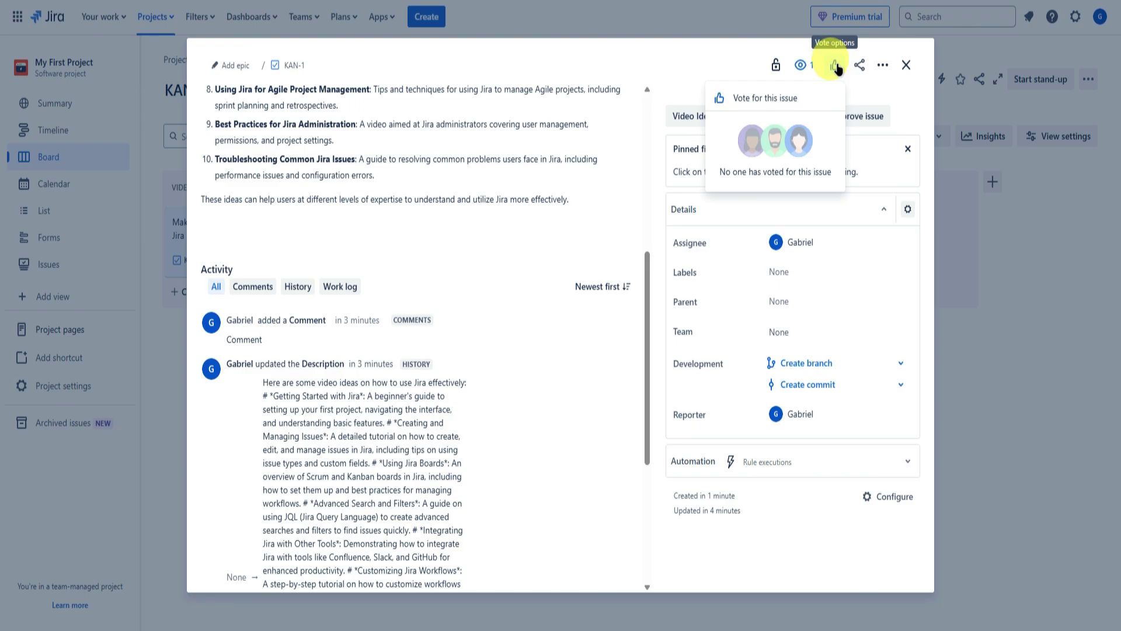
left_click(836, 66)
left_click(861, 65)
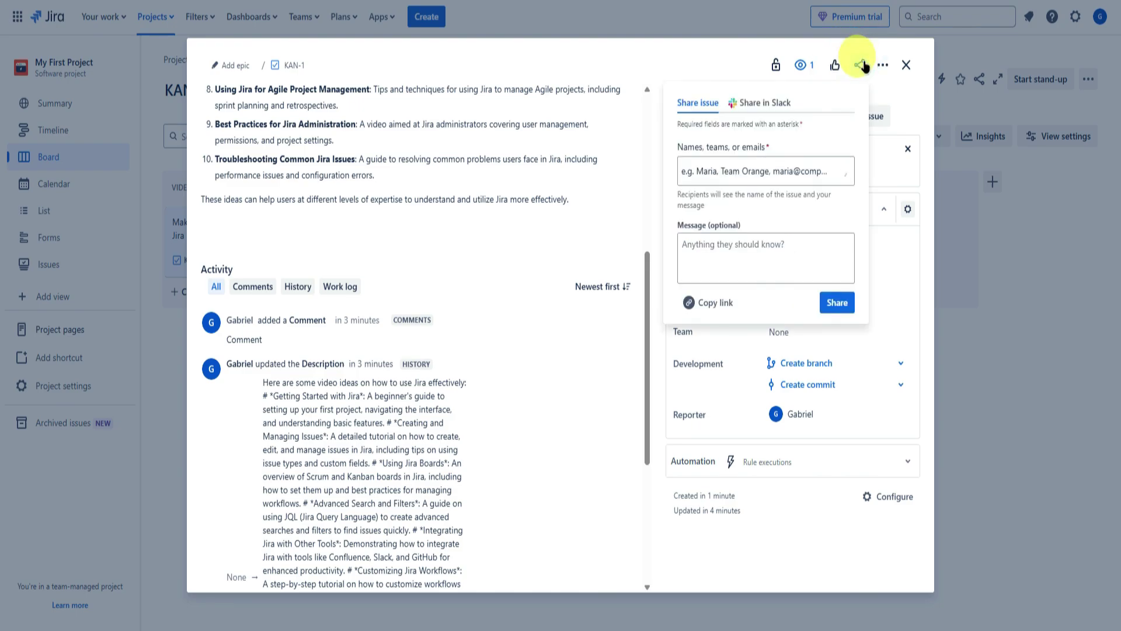
left_click(862, 65)
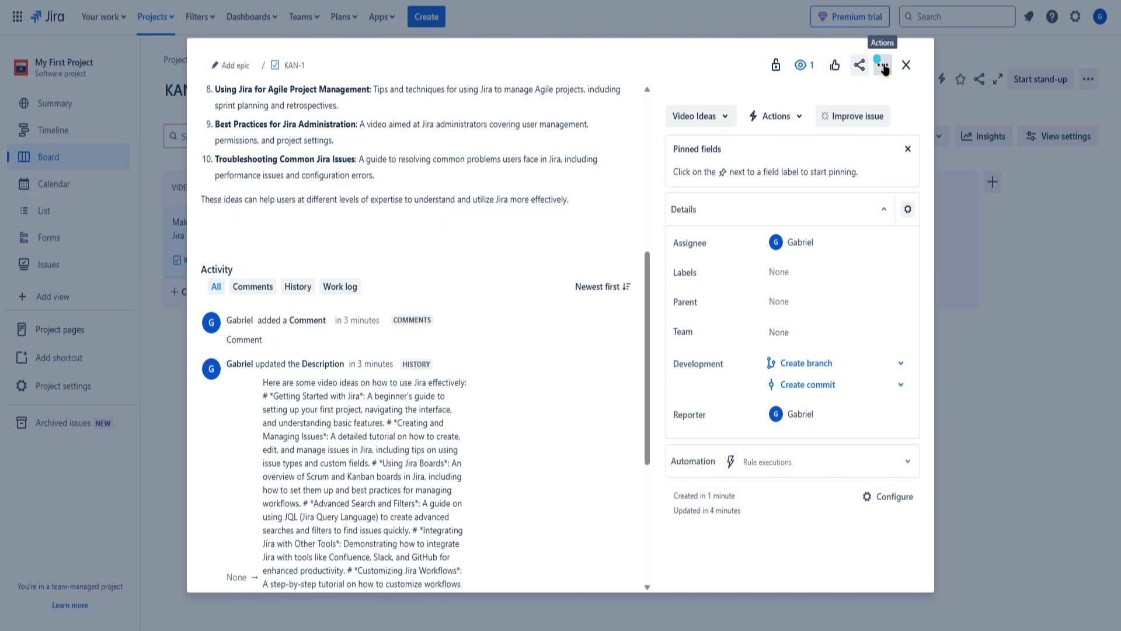
left_click(884, 68)
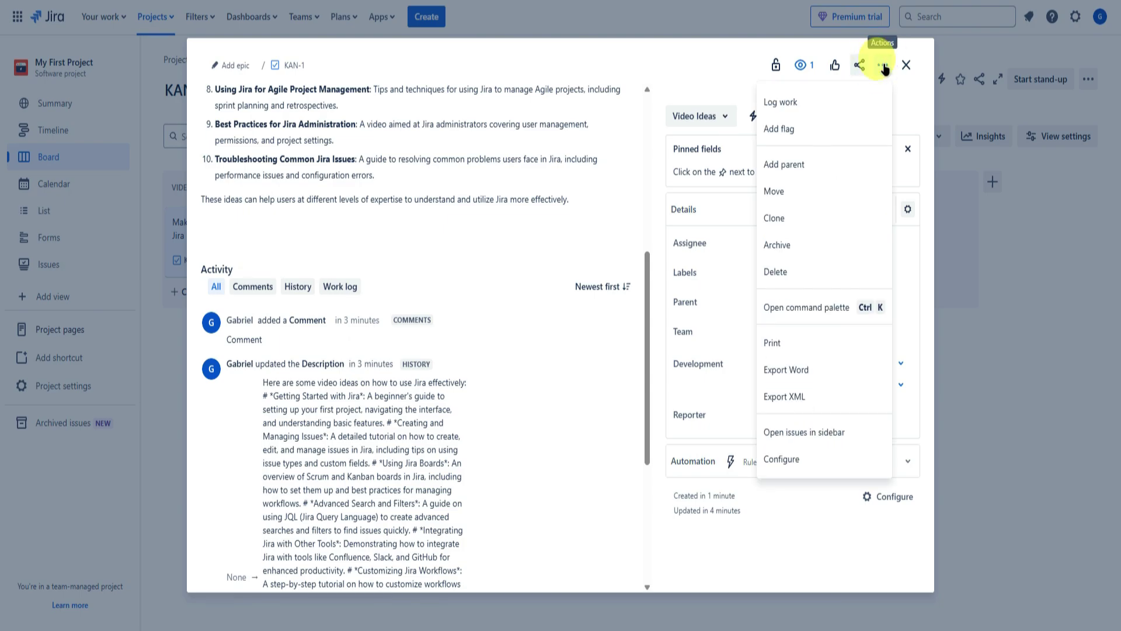
right_click(816, 101)
left_click(883, 65)
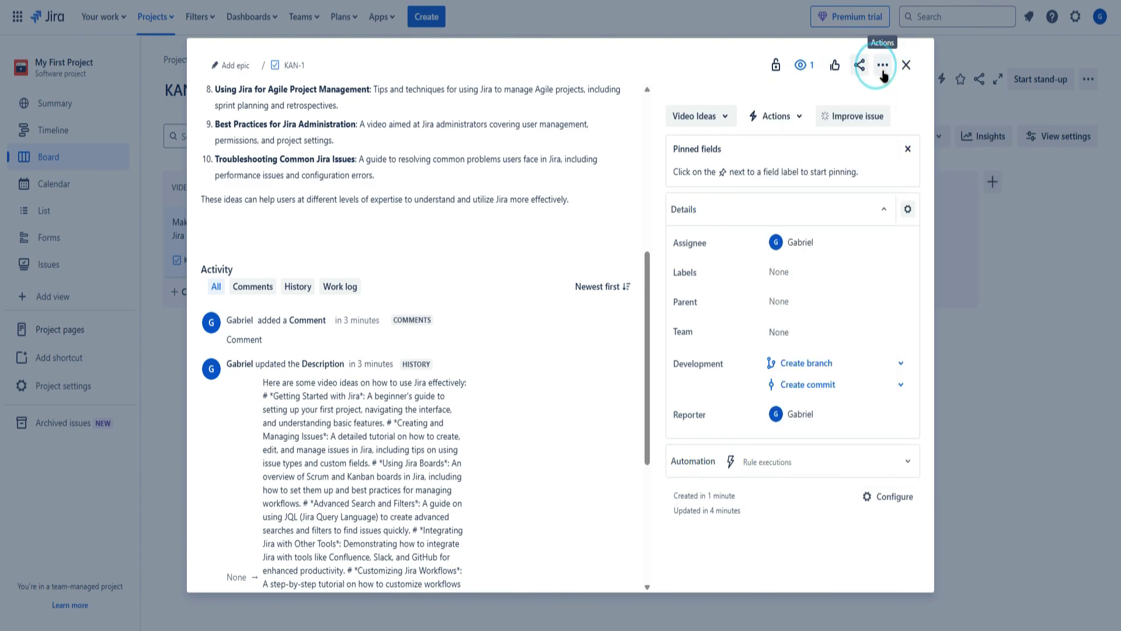
left_click(883, 66)
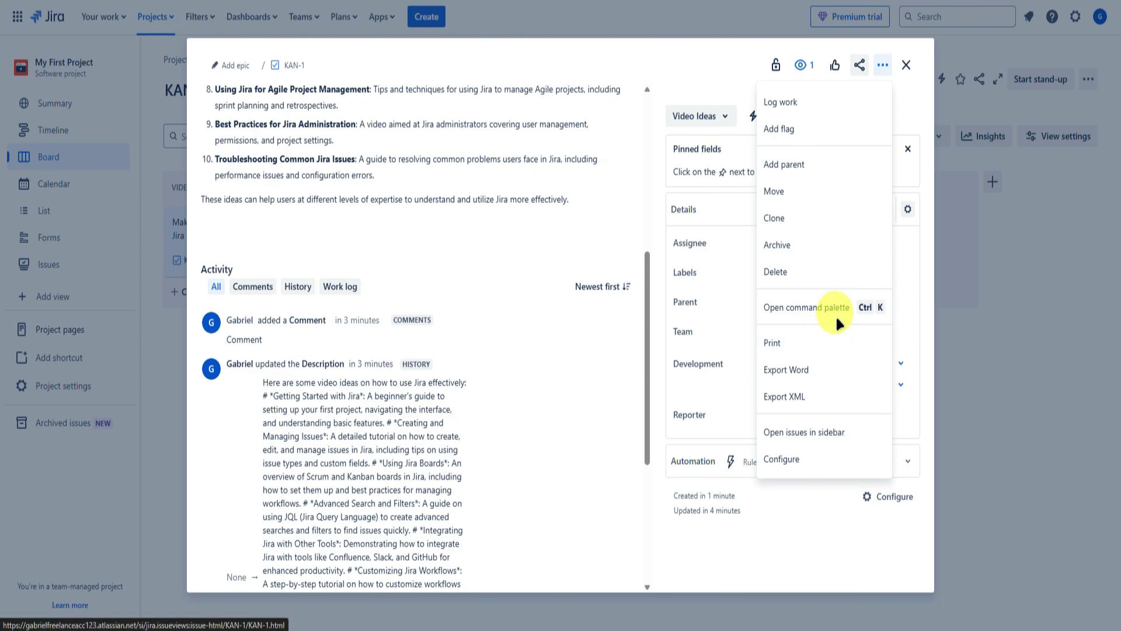
scroll(468, 264, "up", 6)
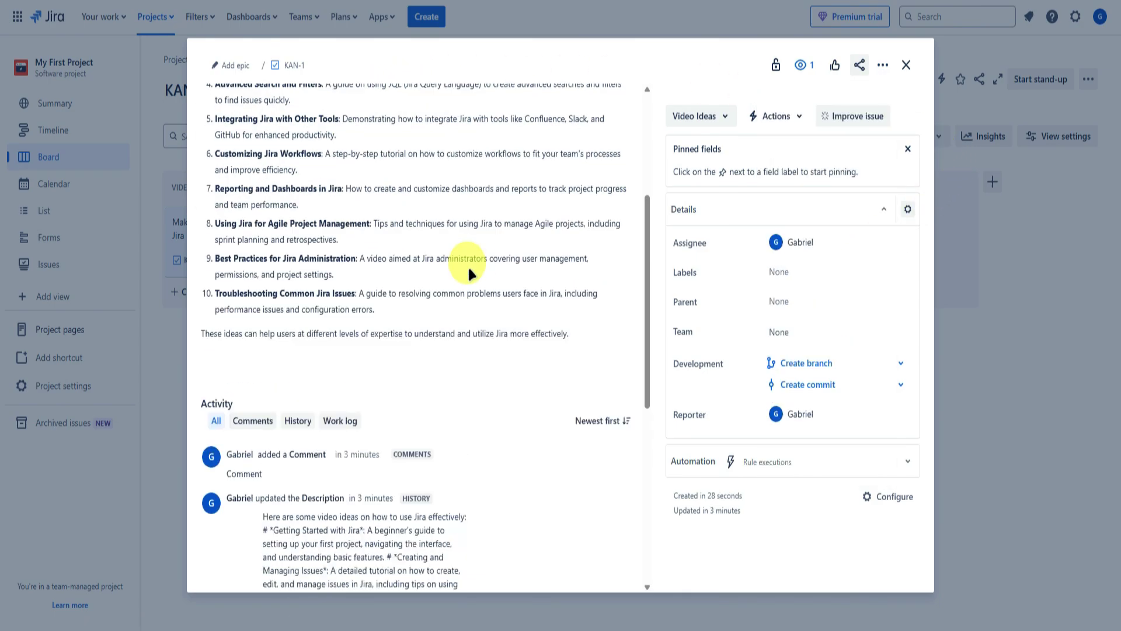
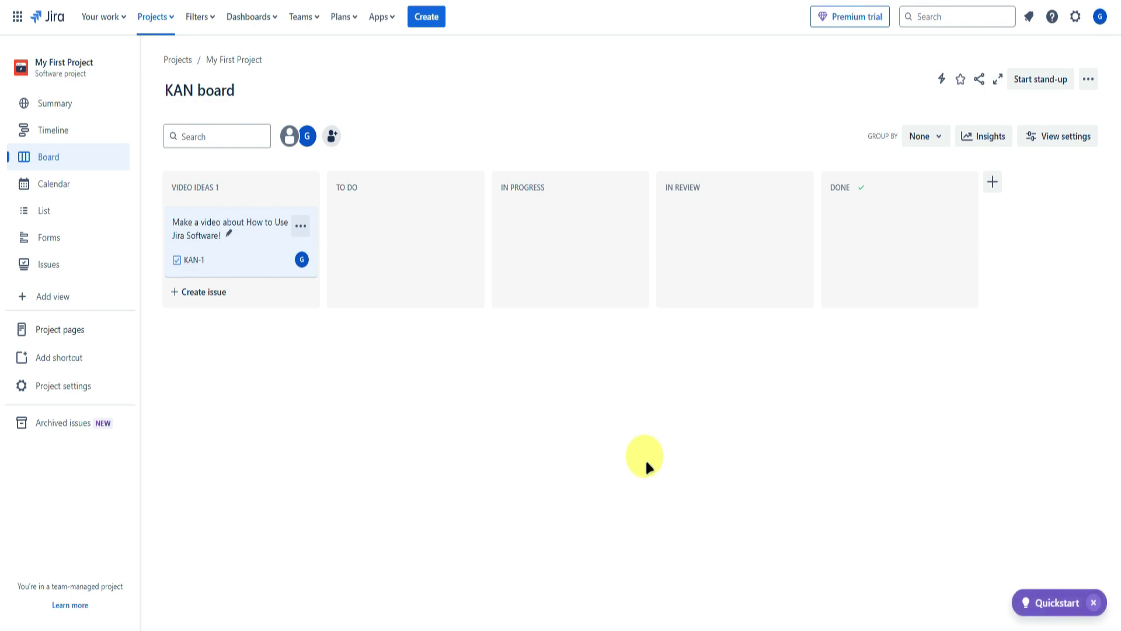
Move the KAN-1 card through To Do, In Progress and In Review and back to Video Ideas, and check that column's new-issue entry.
left_click_drag(257, 263, 216, 230)
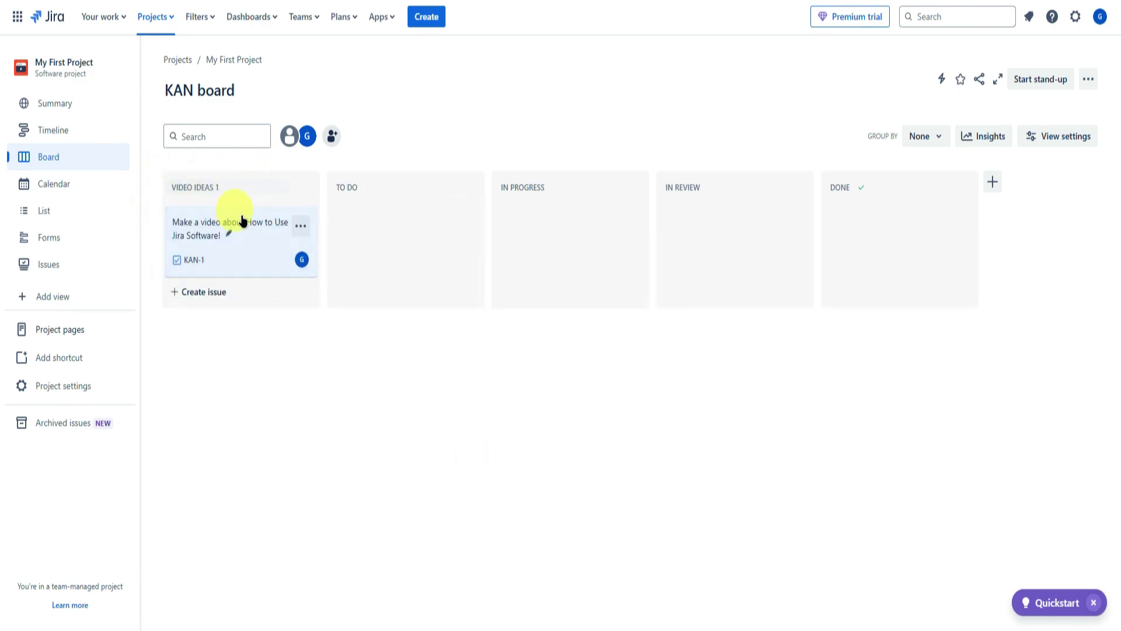
left_click_drag(252, 244, 357, 220)
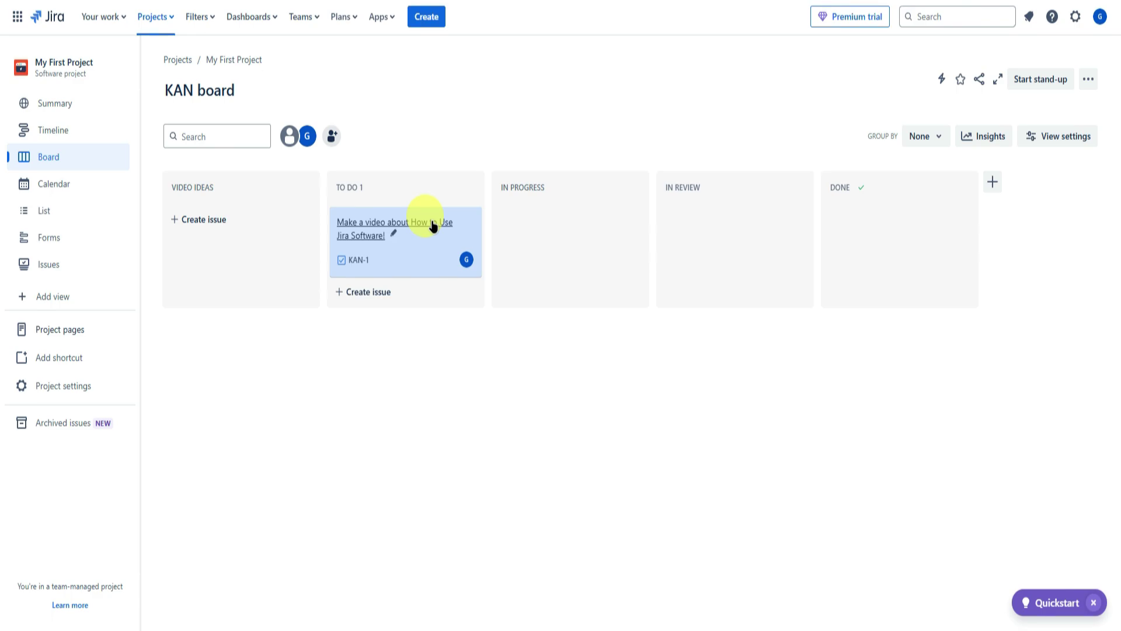
left_click_drag(434, 224, 533, 220)
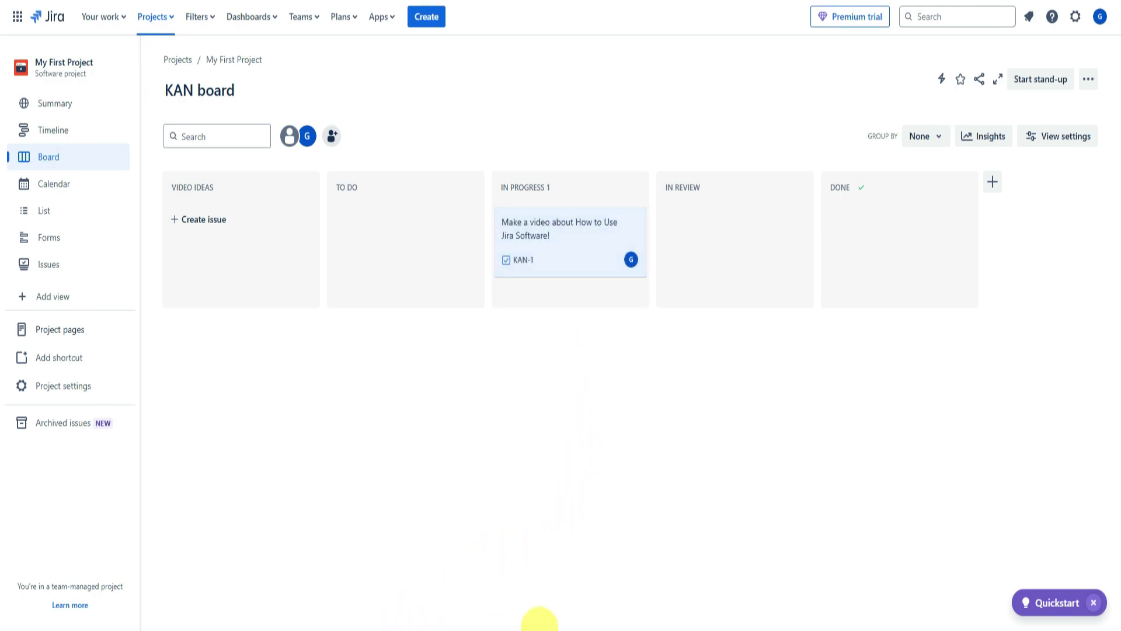
mouse_move(591, 250)
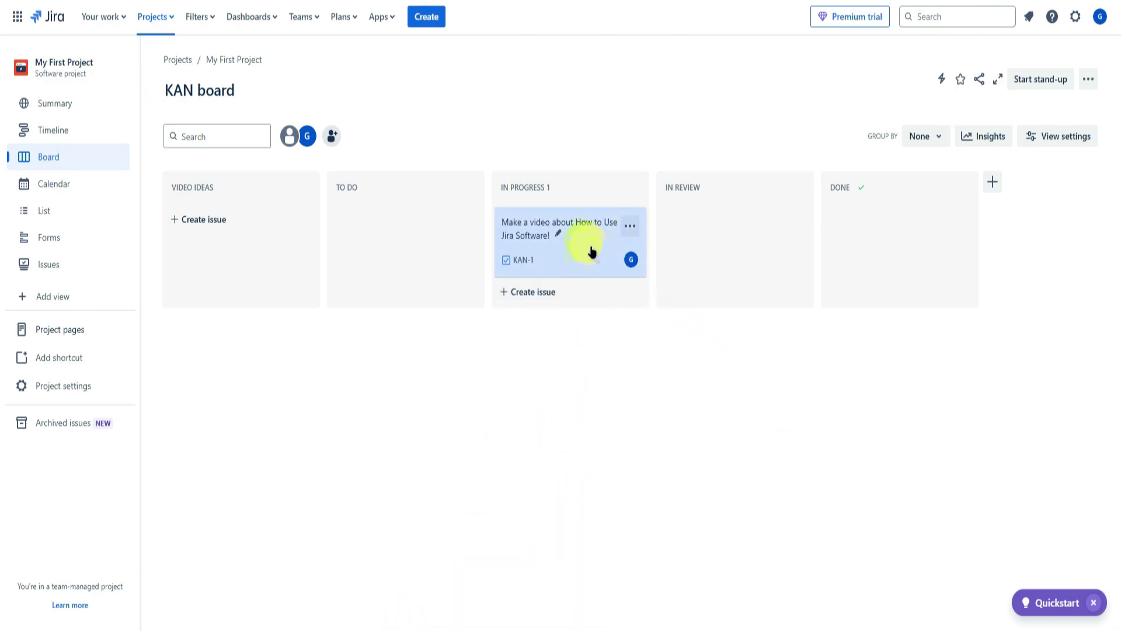
left_click_drag(591, 250, 698, 240)
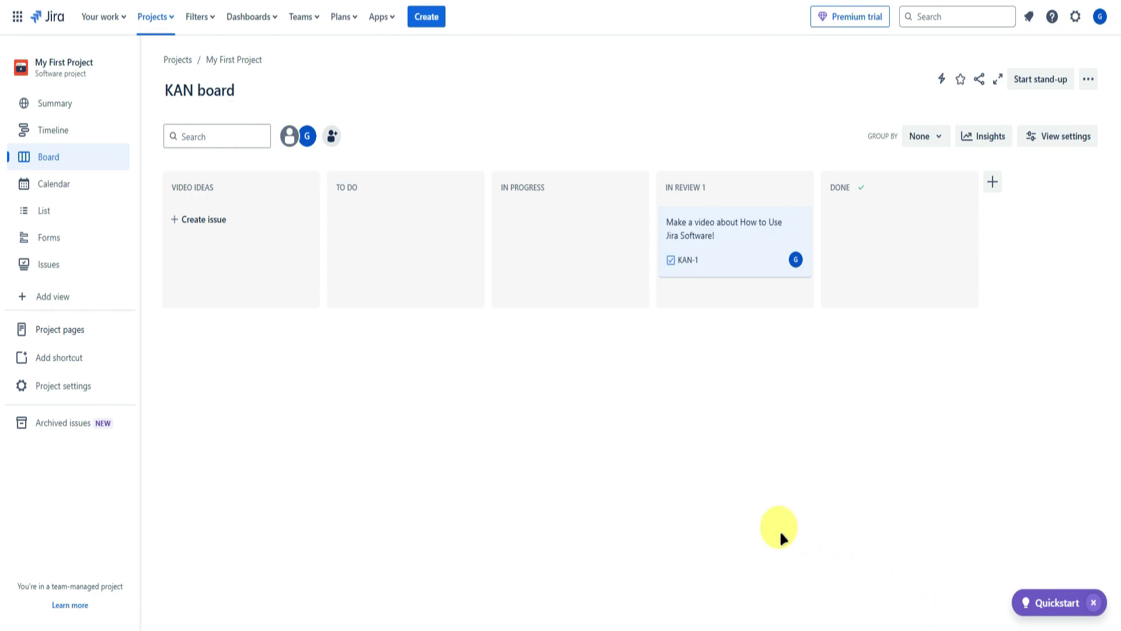
left_click_drag(766, 265, 255, 220)
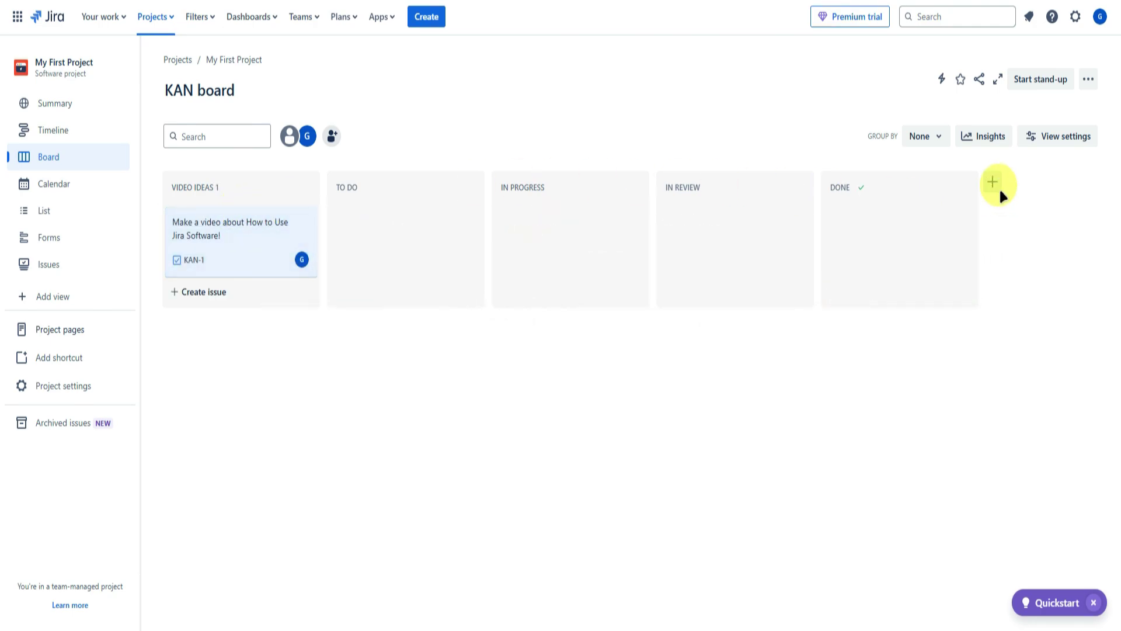
left_click(196, 292)
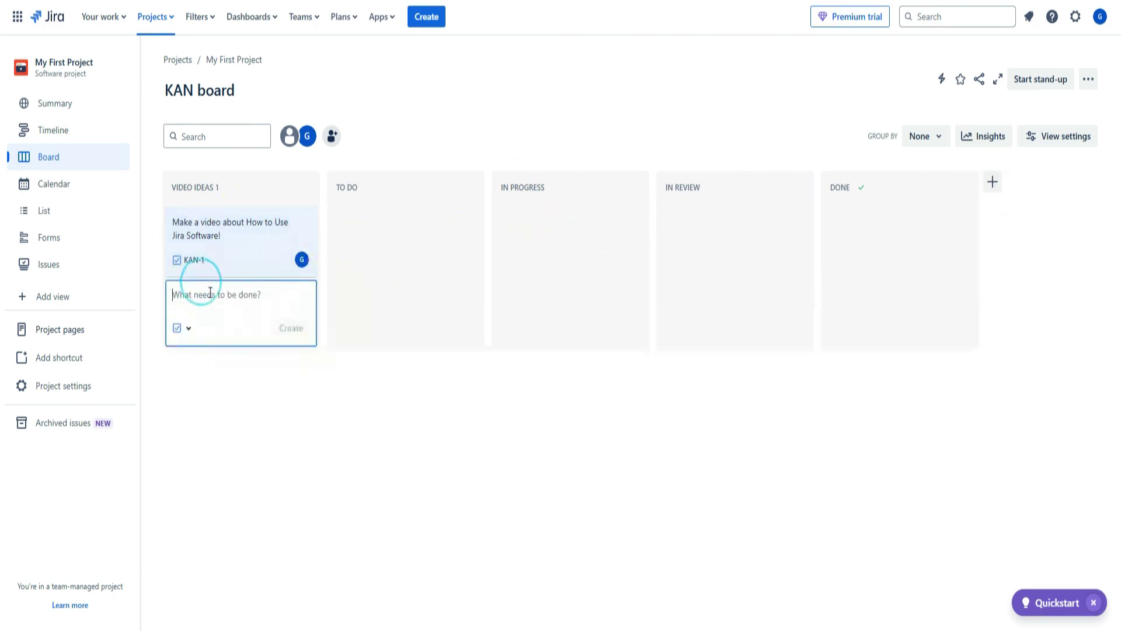
left_click(446, 424)
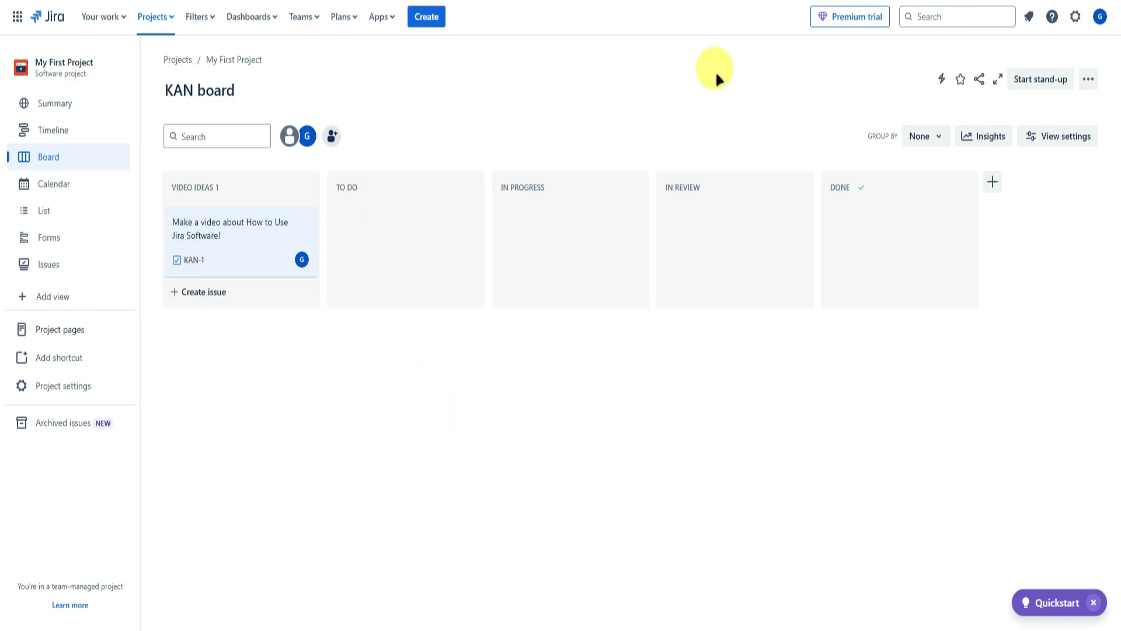
Add a board column named Cancelled and place it between In Review and Done.
left_click(992, 184)
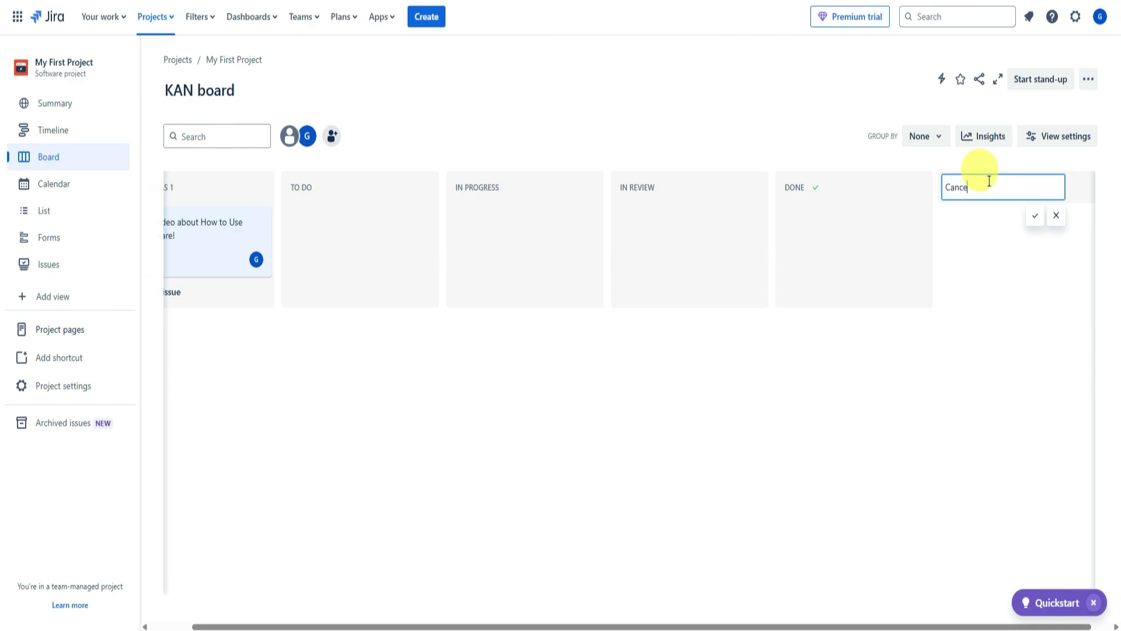
left_click(1033, 215)
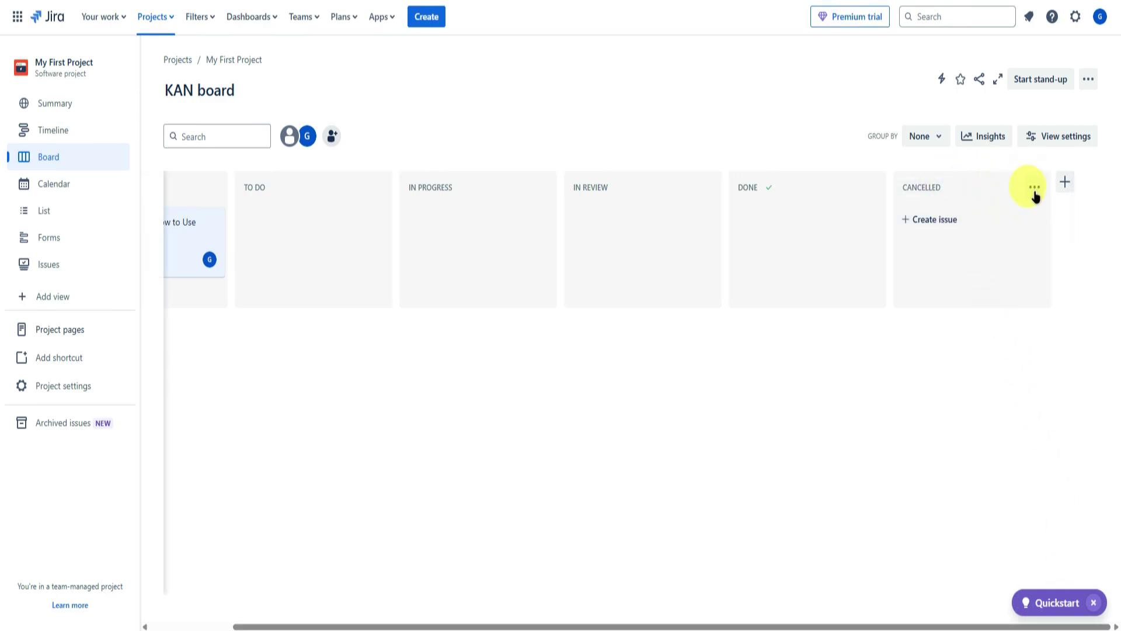
left_click(1035, 188)
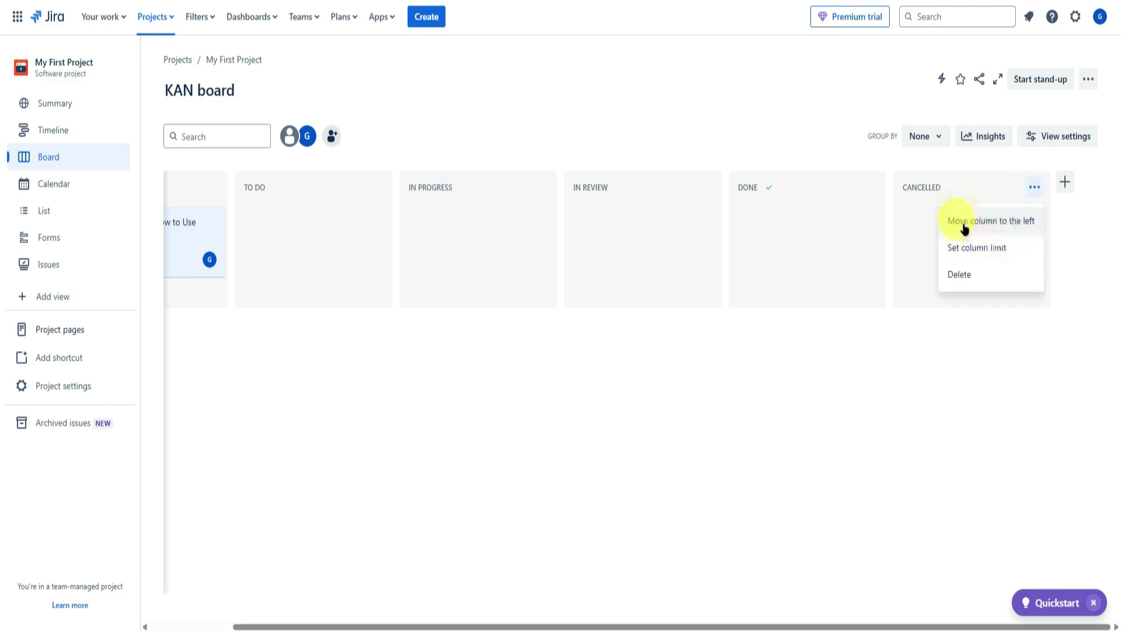
left_click(969, 182)
left_click(1061, 248)
left_click_drag(924, 196, 727, 184)
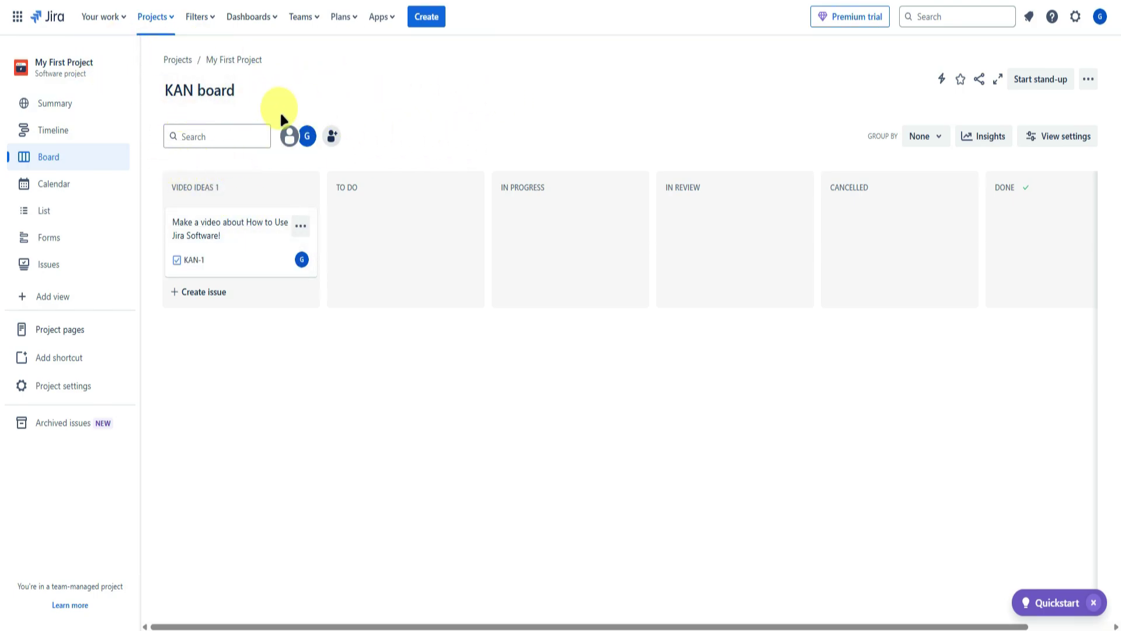
Review the options and available roles for adding people to the project, and leave without adding anyone.
left_click(332, 135)
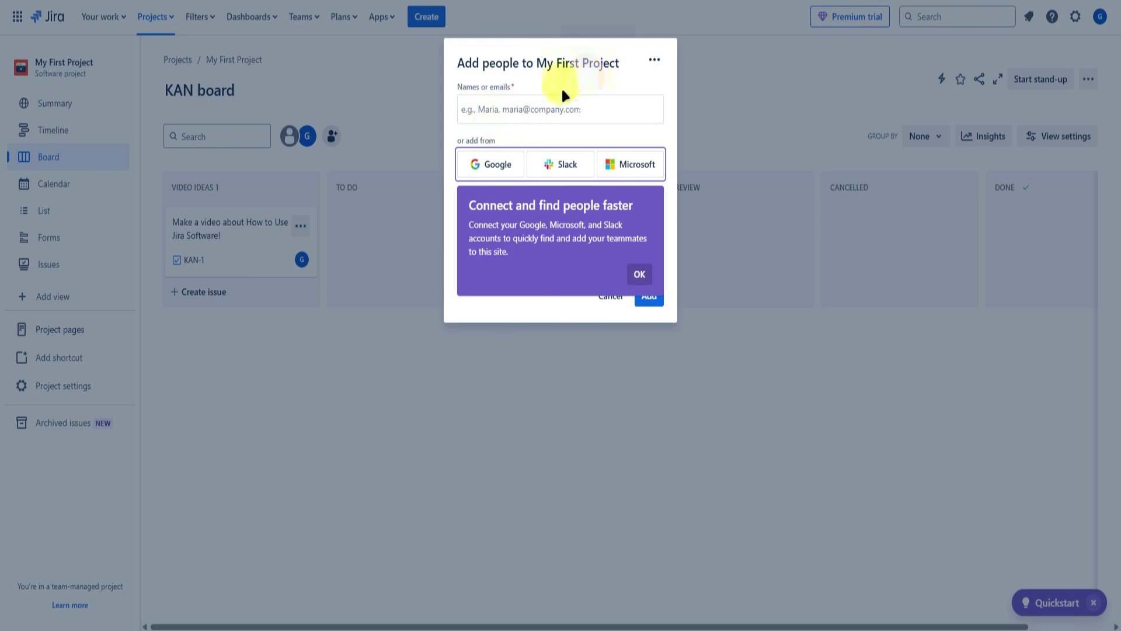
left_click(640, 274)
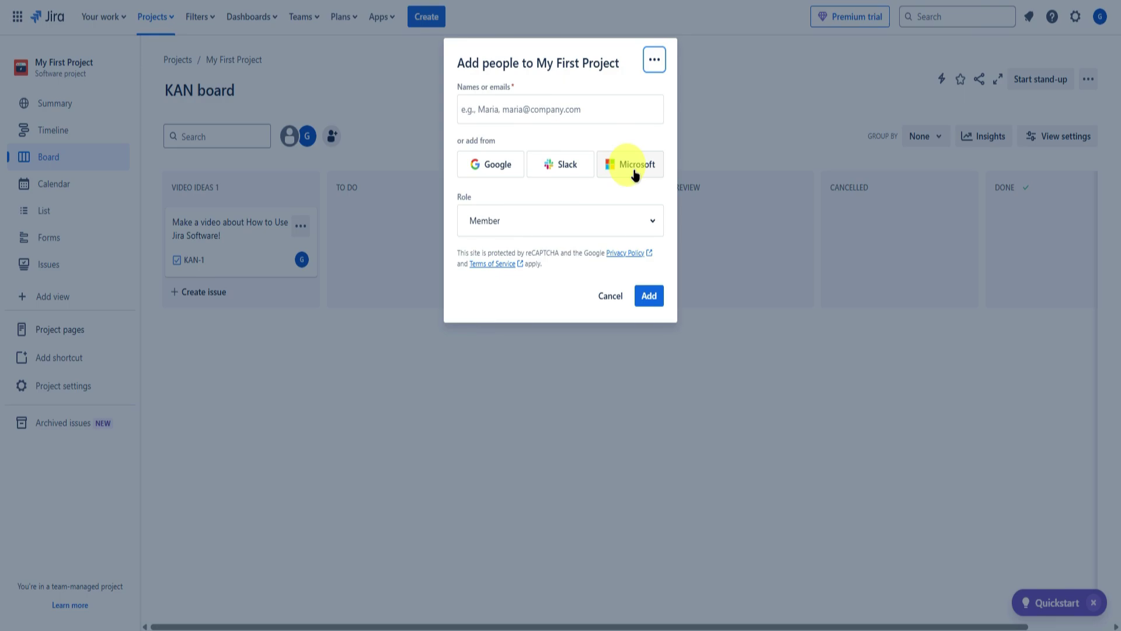
left_click(532, 221)
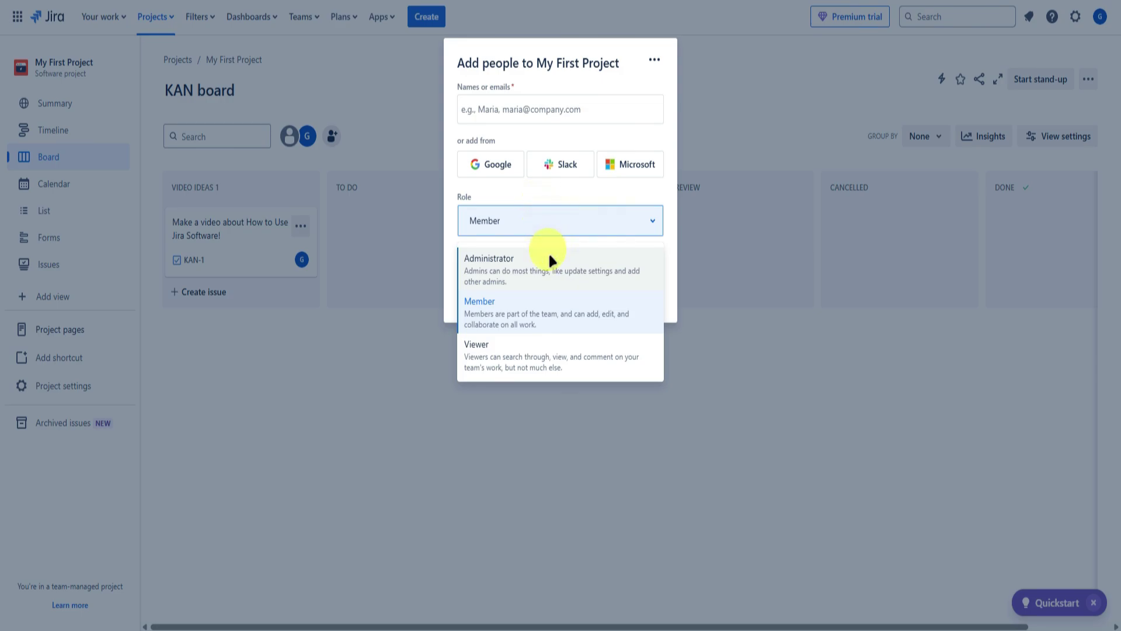
left_click(575, 223)
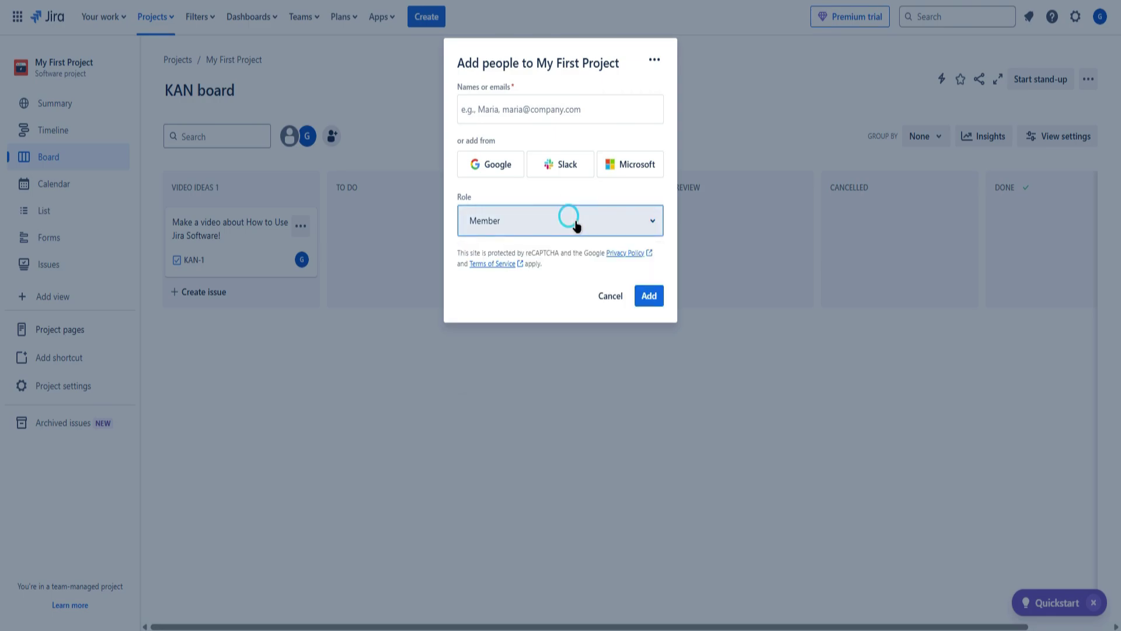
left_click(610, 296)
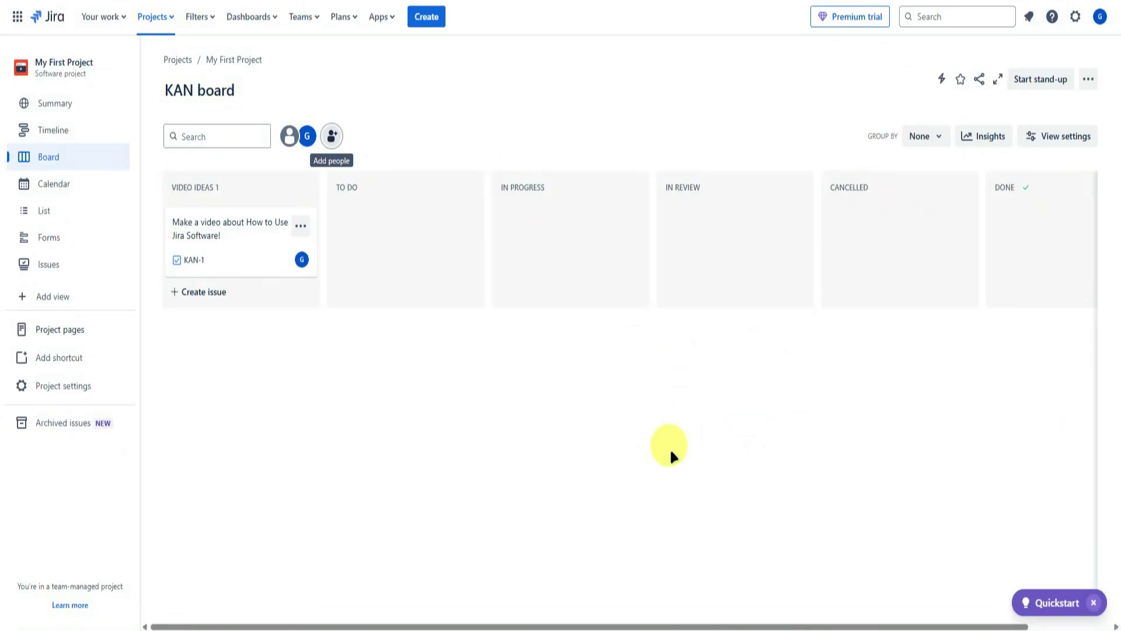
Search the board for "Make a video" and clear the search.
left_click(218, 137)
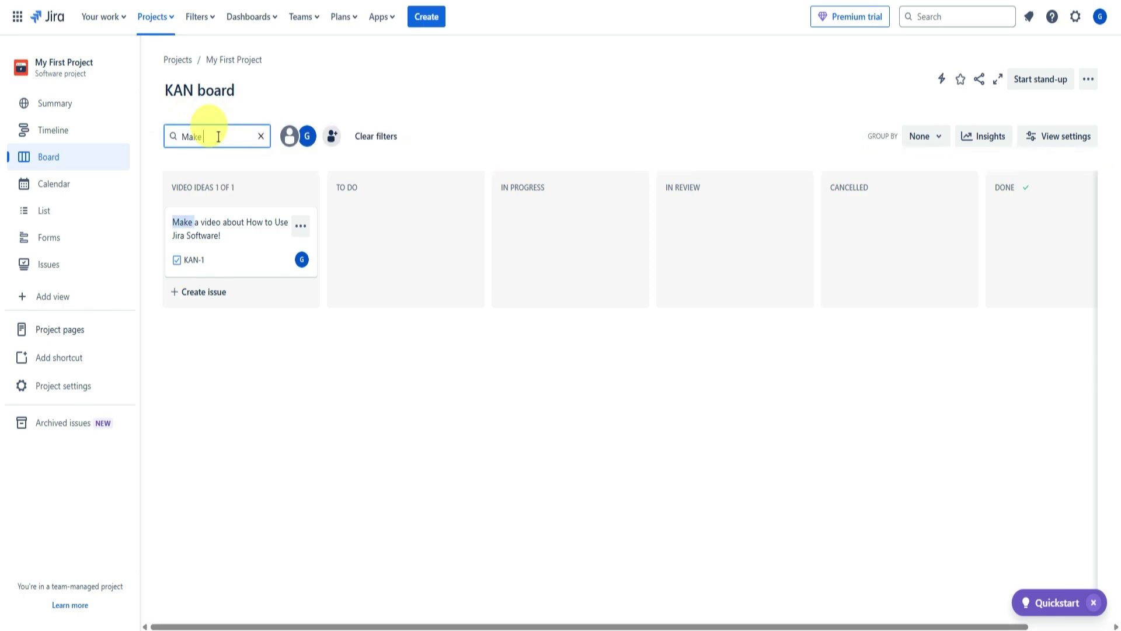
key("BackSpace")
key("BackSpace")
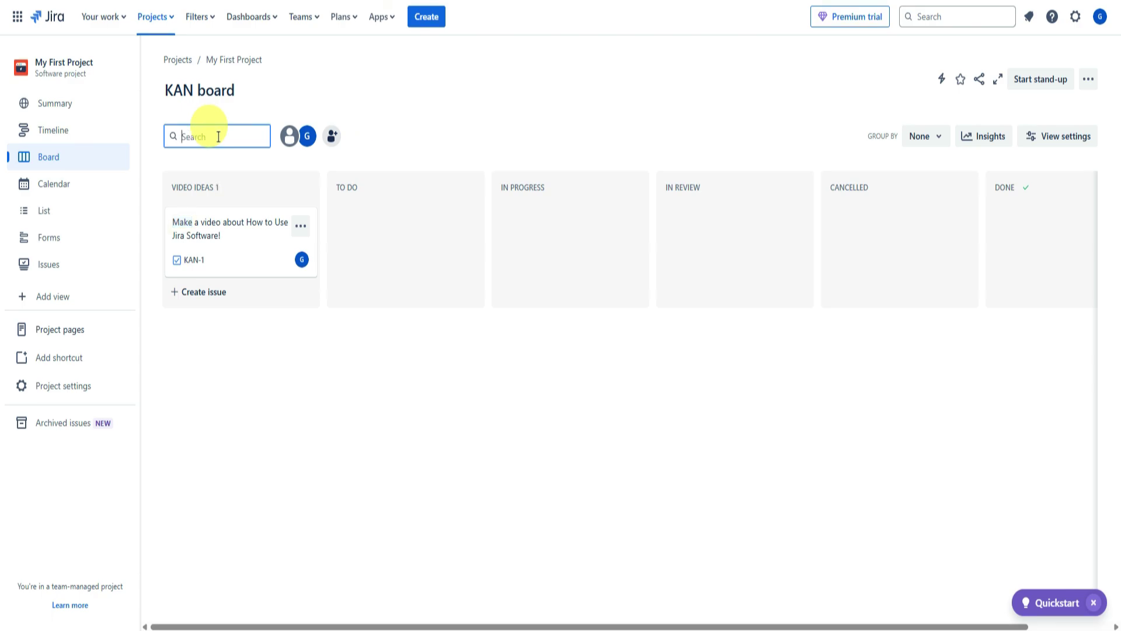
type("MAke ")
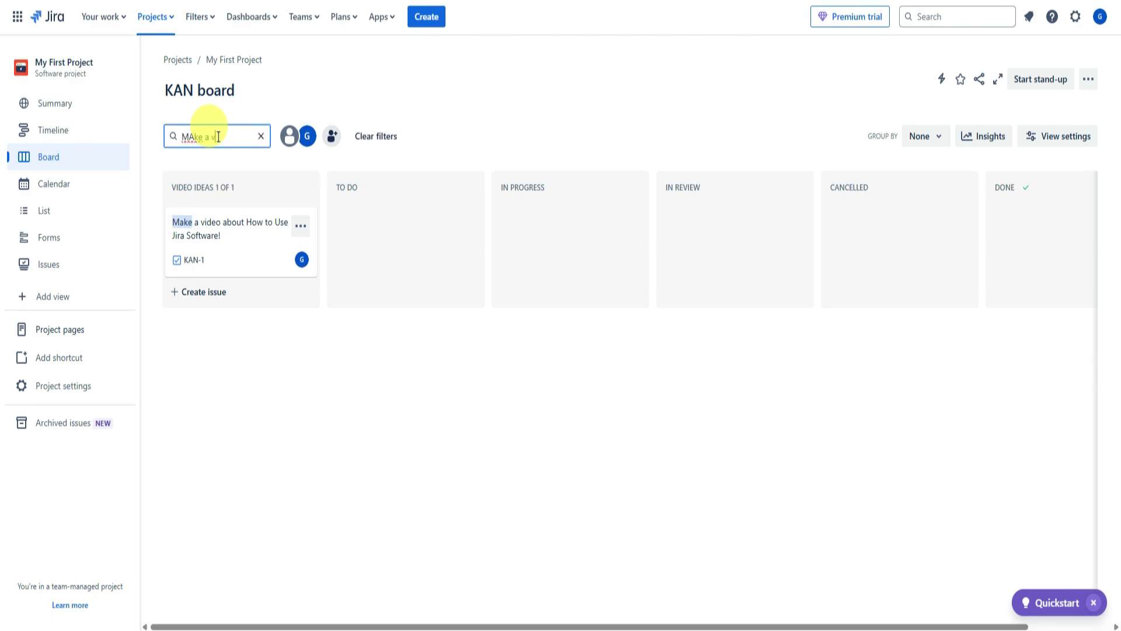
type("a video")
left_click(261, 136)
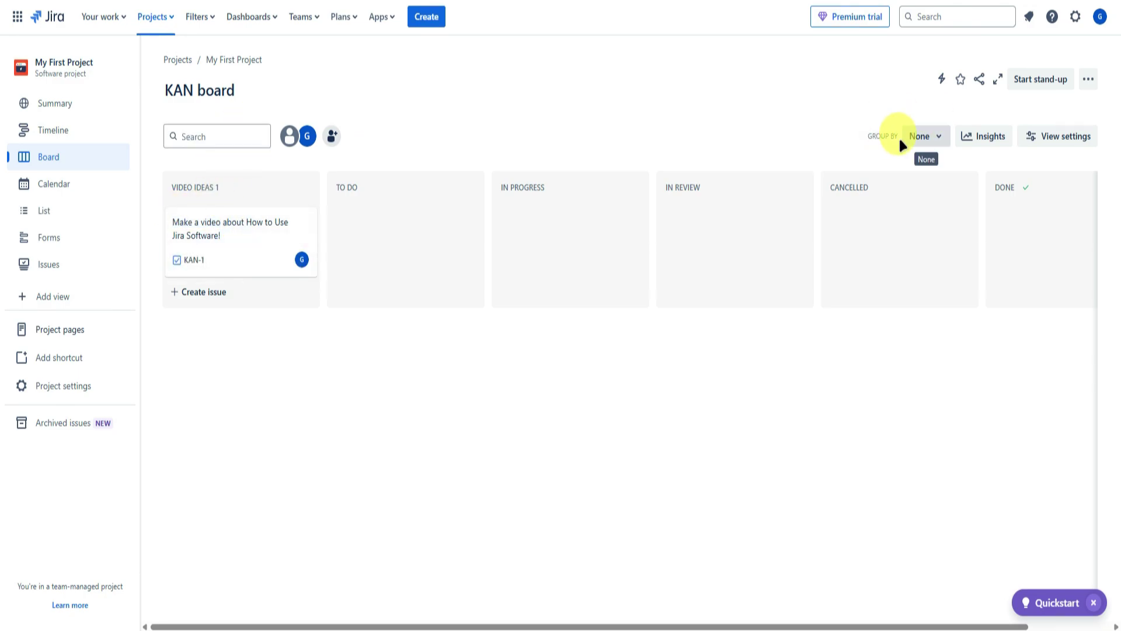
Group the board by assignee and by subtask, and return the grouping to None.
left_click(921, 135)
left_click(930, 199)
left_click(918, 136)
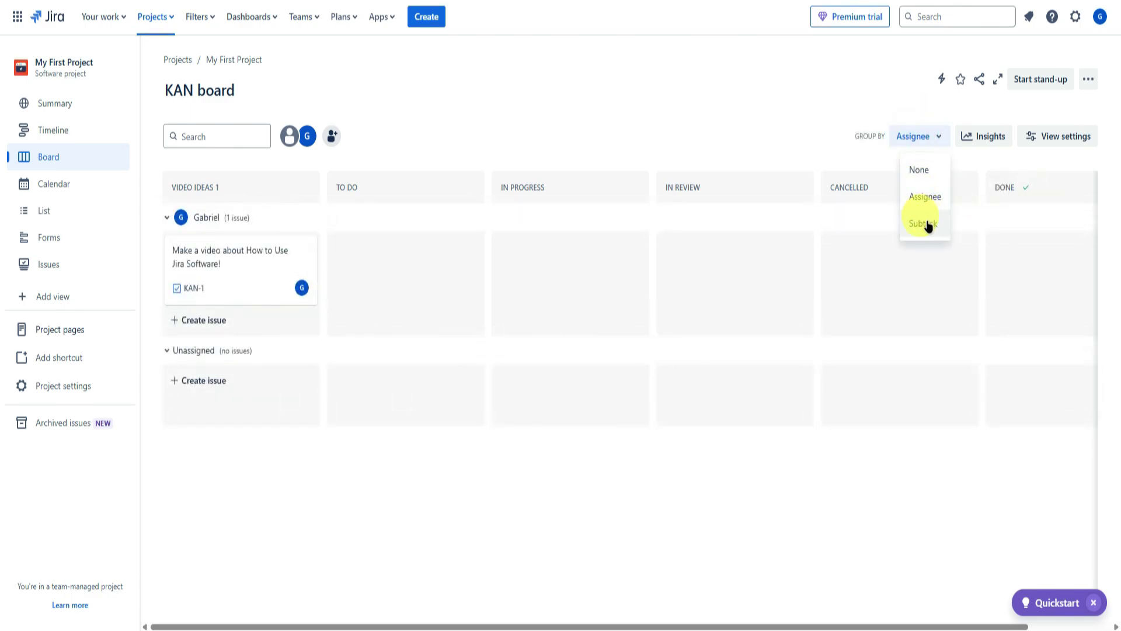
left_click(924, 223)
left_click(921, 135)
left_click(921, 171)
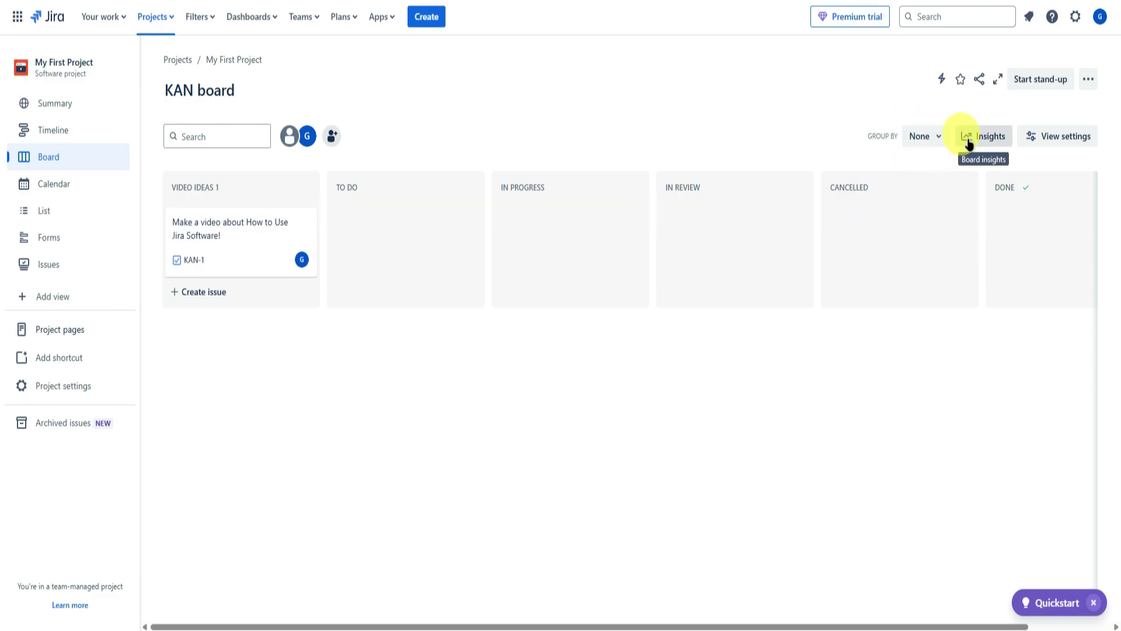
Review the board insights and the board's view settings, and close the settings without changing any option.
left_click(970, 139)
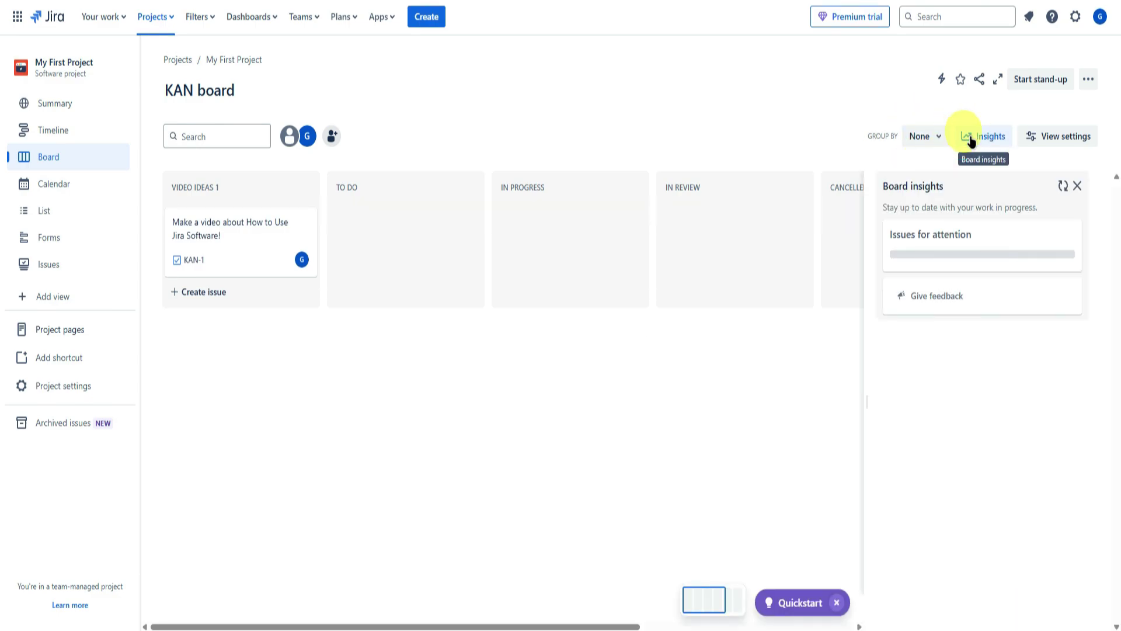
left_click(1055, 138)
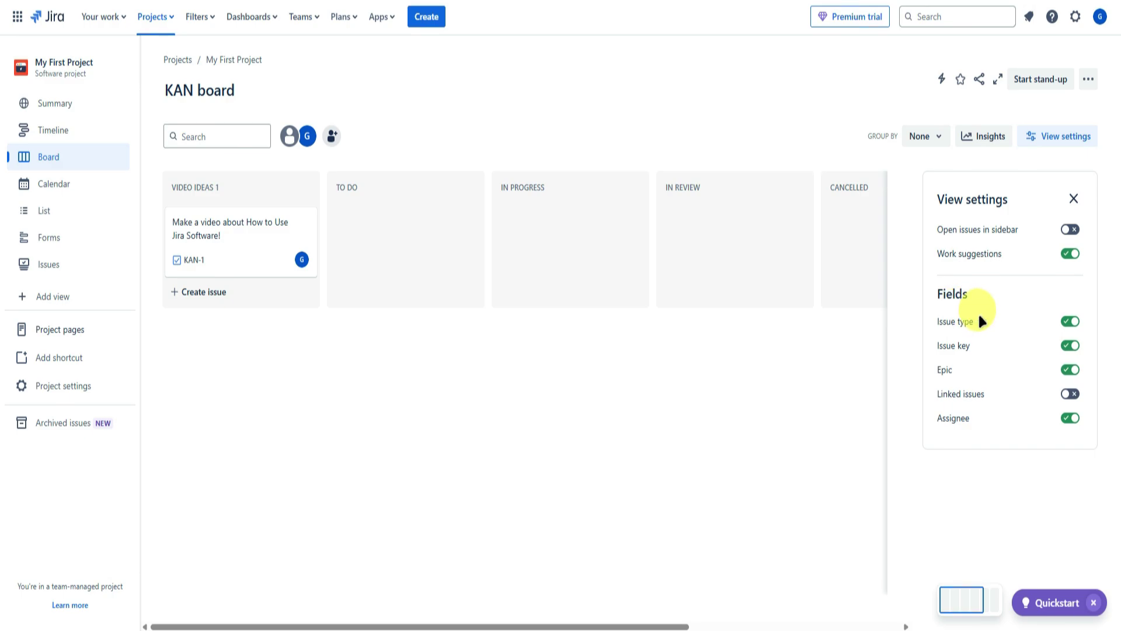
left_click(1074, 199)
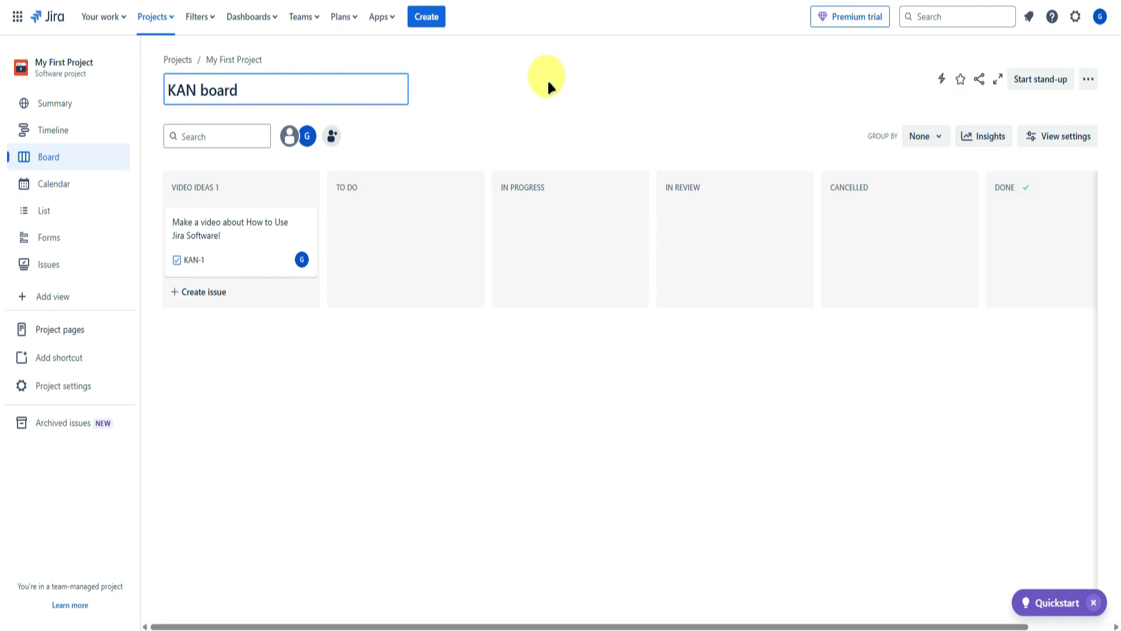
Rename the board to "KANBAN board" and star it as a favourite.
left_click(181, 88)
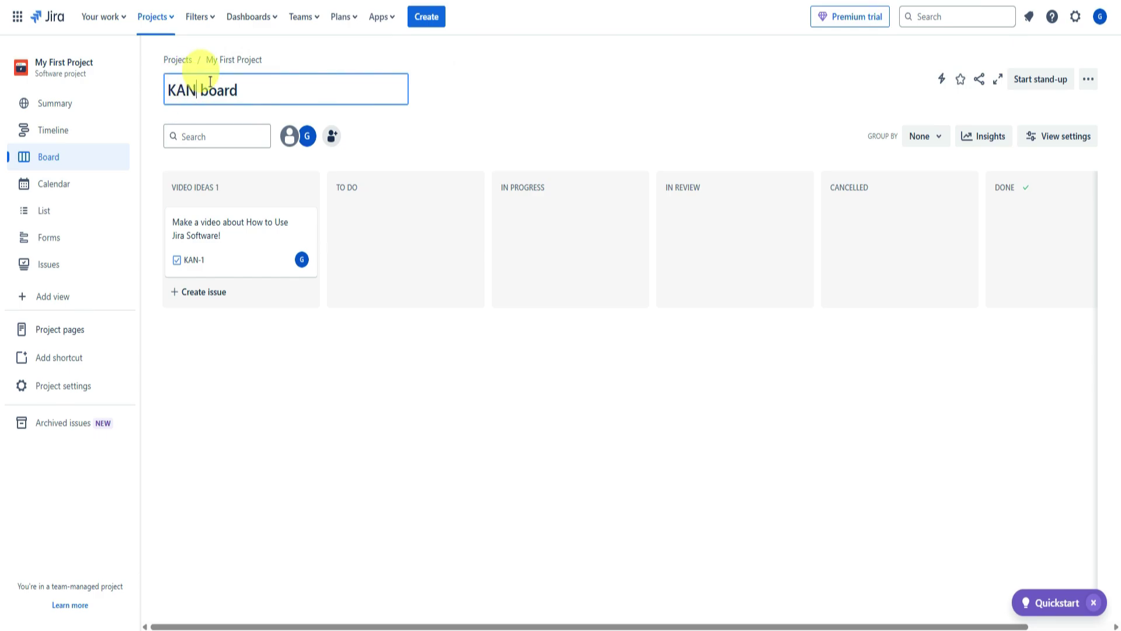
type("NAM")
key("BackSpace")
key("BackSpace")
key("BackSpace")
type("BAN")
left_click(483, 78)
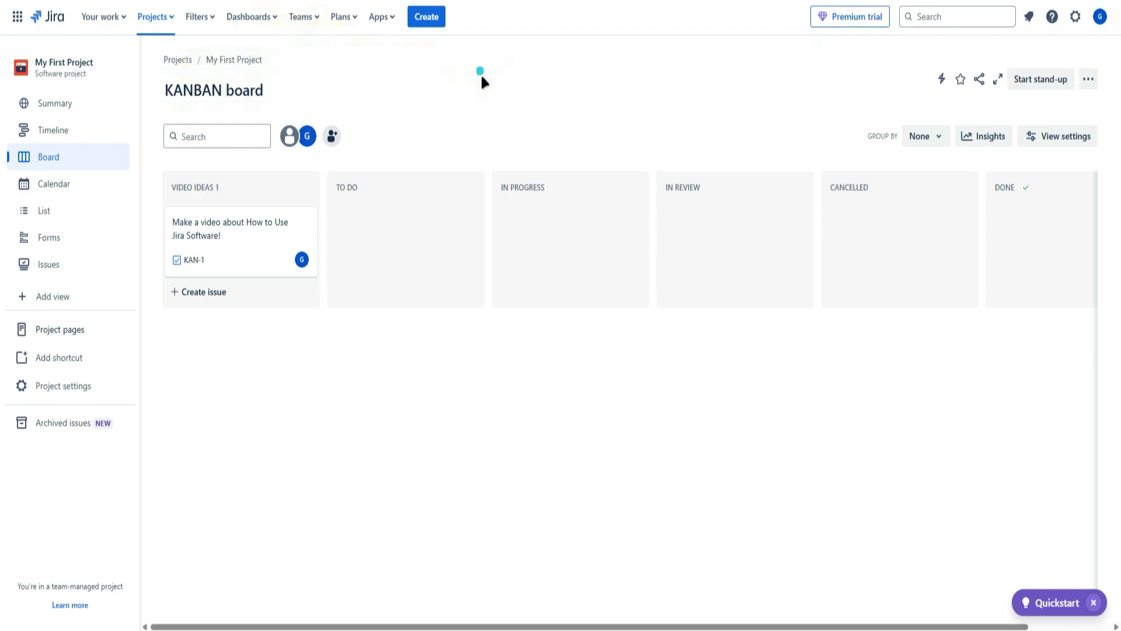
left_click(961, 79)
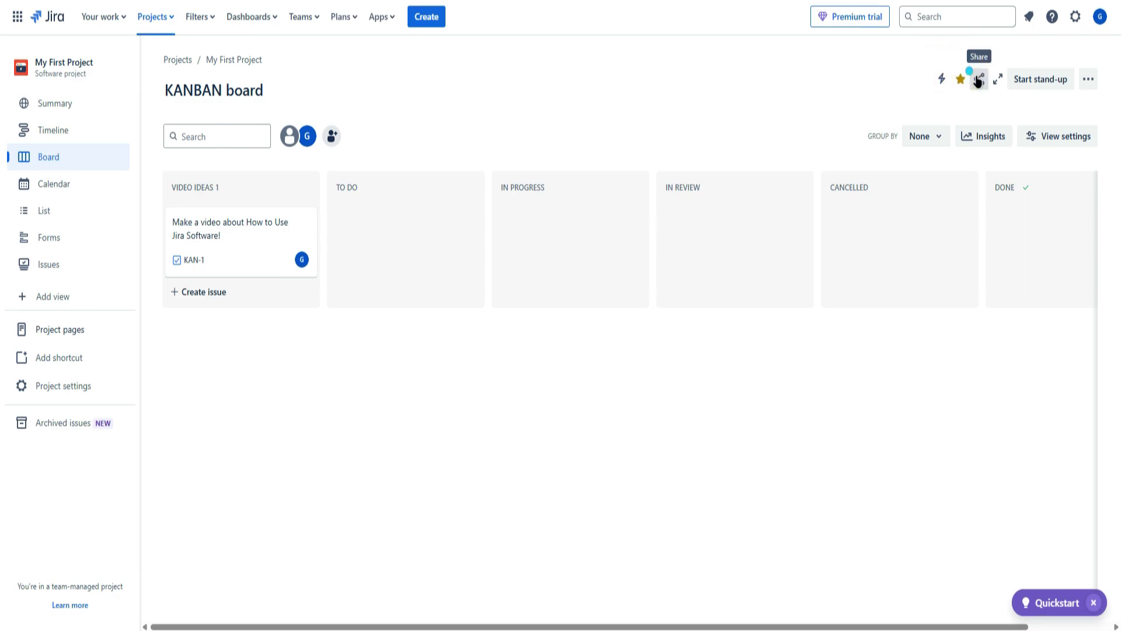
Look through the board's sharing, full-screen, stand-up and additional management options, and leave them unchanged.
left_click(980, 79)
left_click(853, 47)
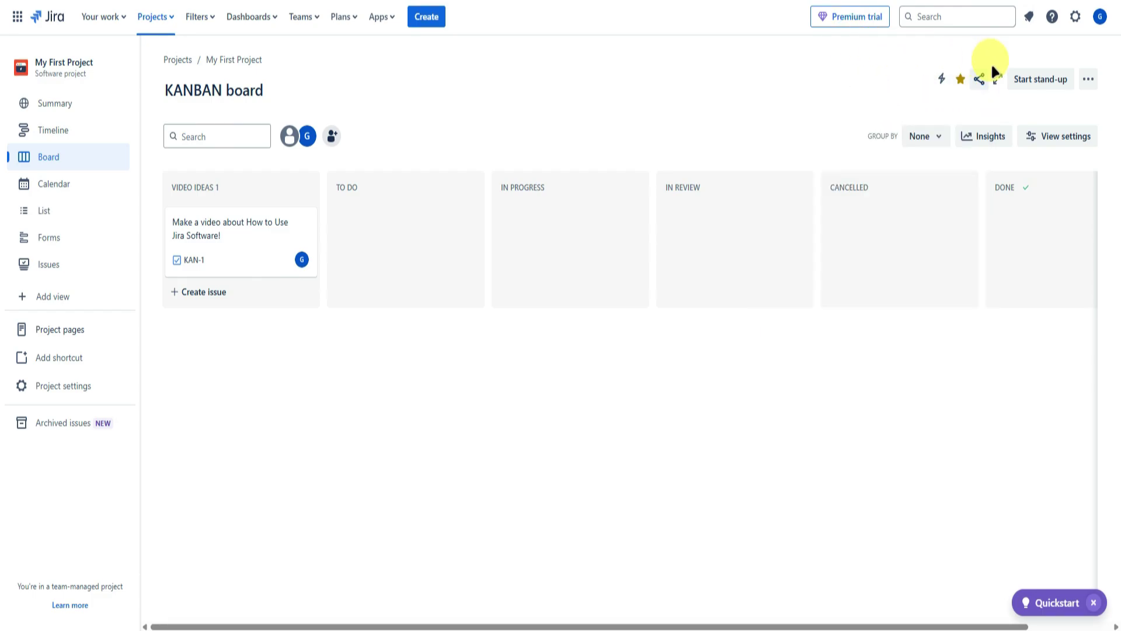
left_click(998, 79)
left_click(999, 25)
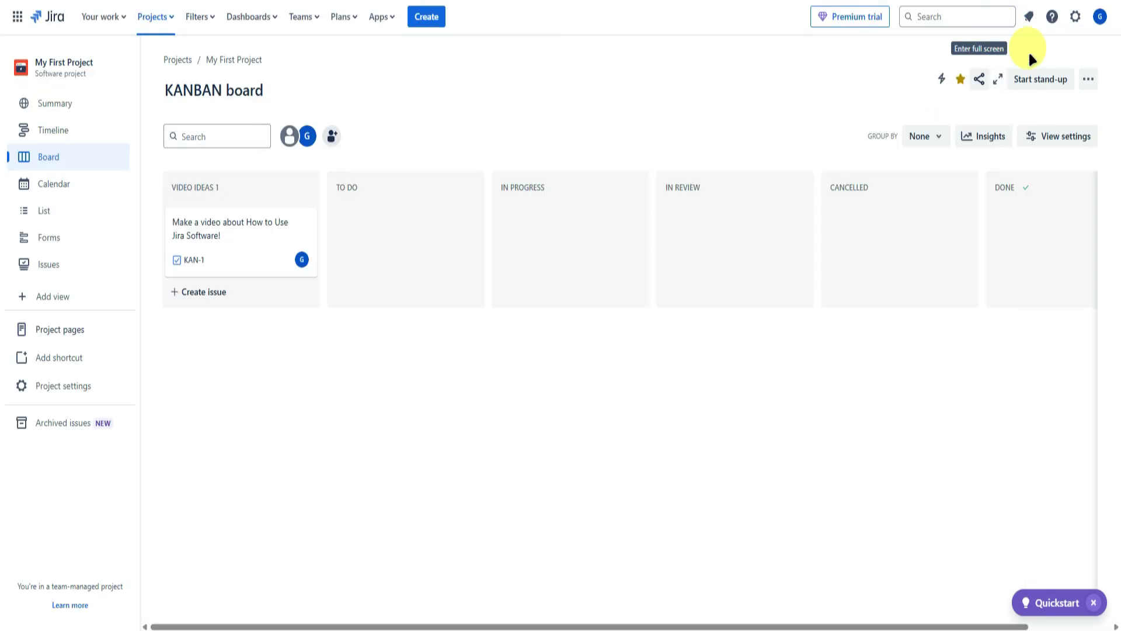
left_click(1039, 78)
left_click(1044, 28)
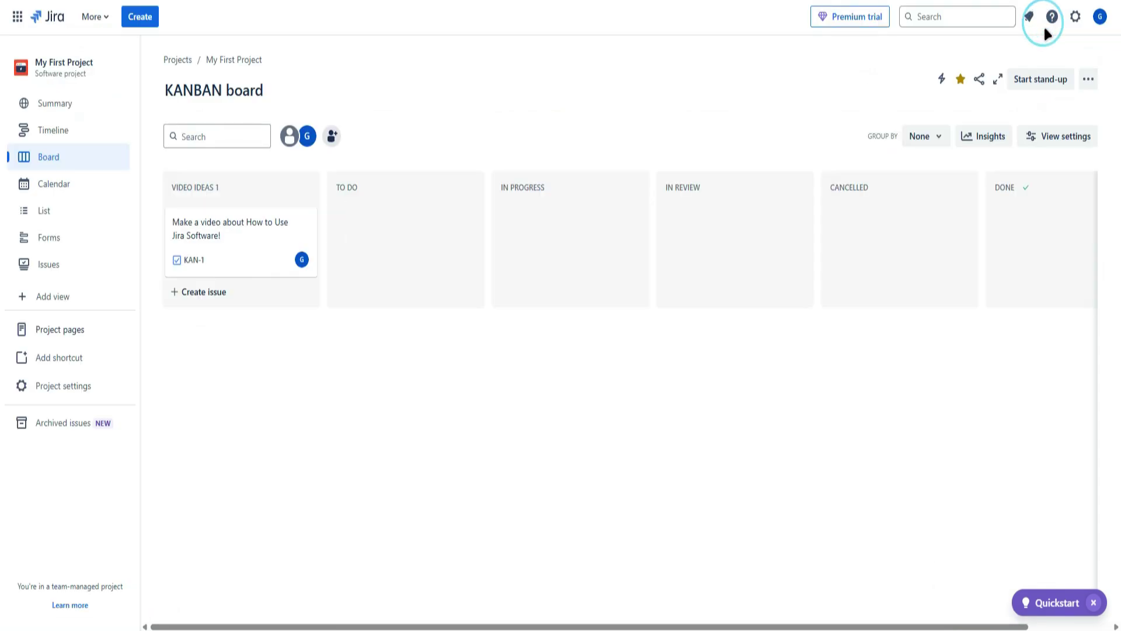
left_click(1089, 80)
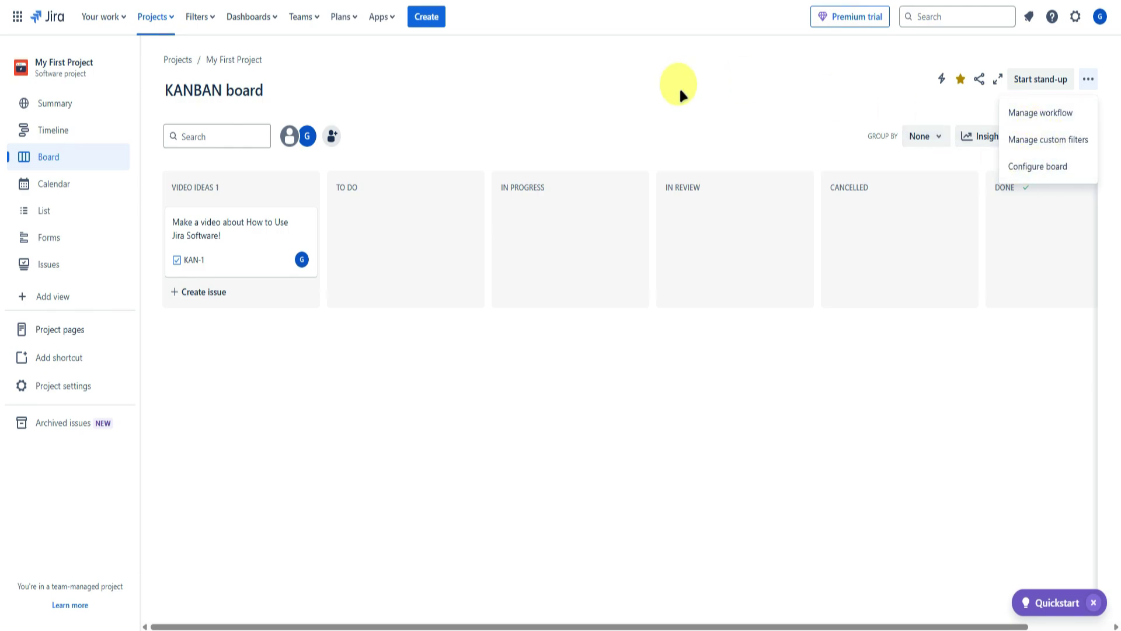
left_click(571, 77)
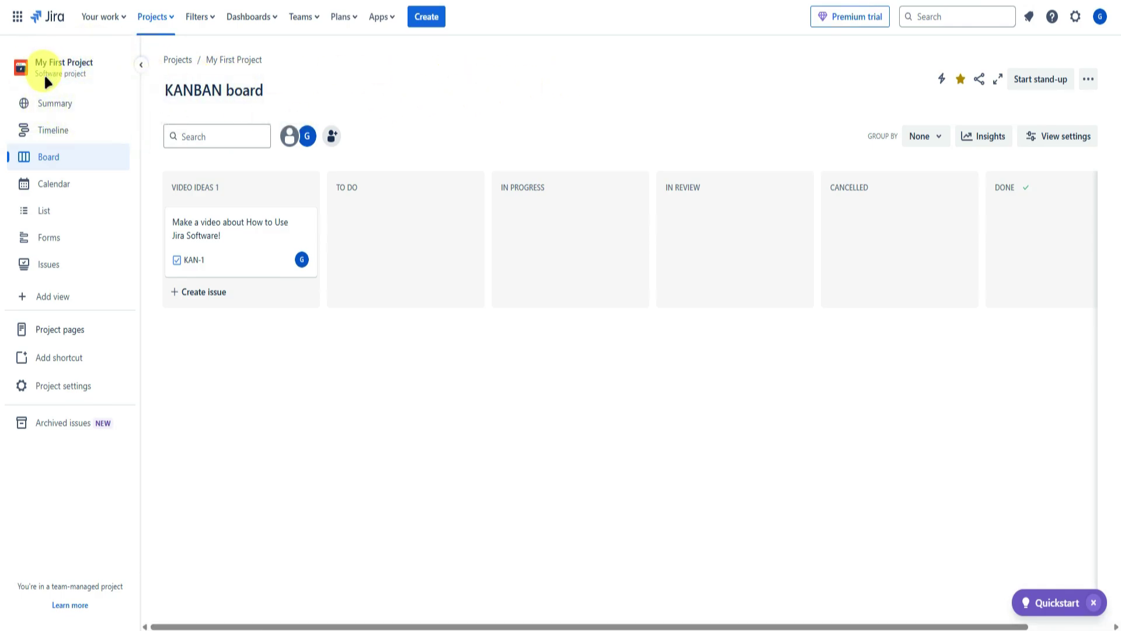
Examine the project's summary page, including status overview, recent activity, priority breakdown, types of work and team workload.
left_click(55, 107)
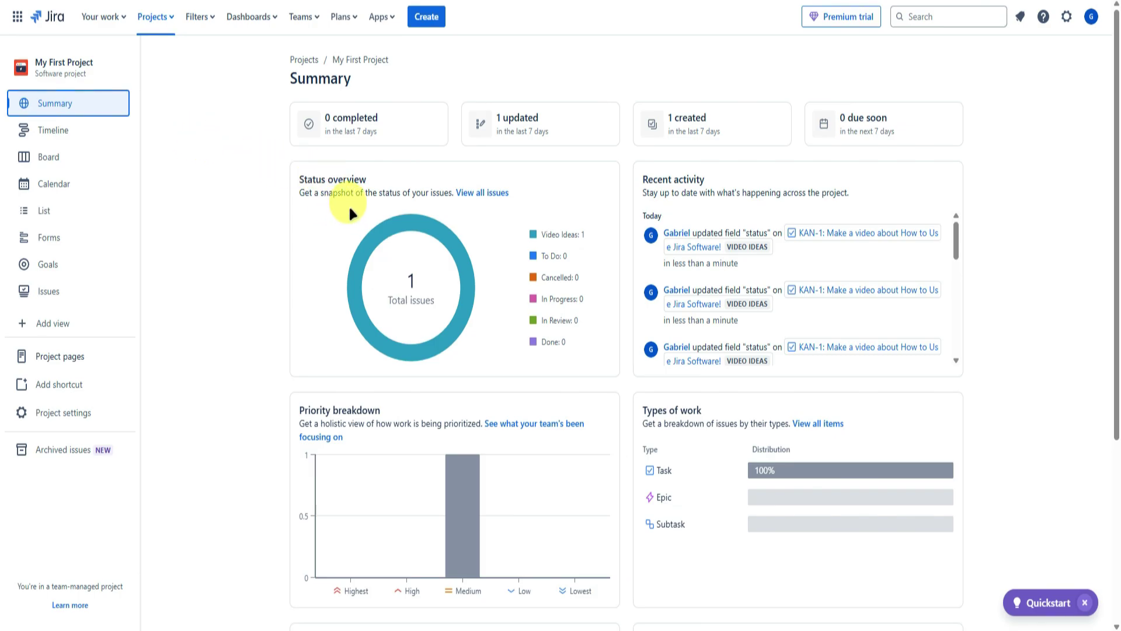
scroll(348, 205, "down", 5)
scroll(290, 203, "up", 5)
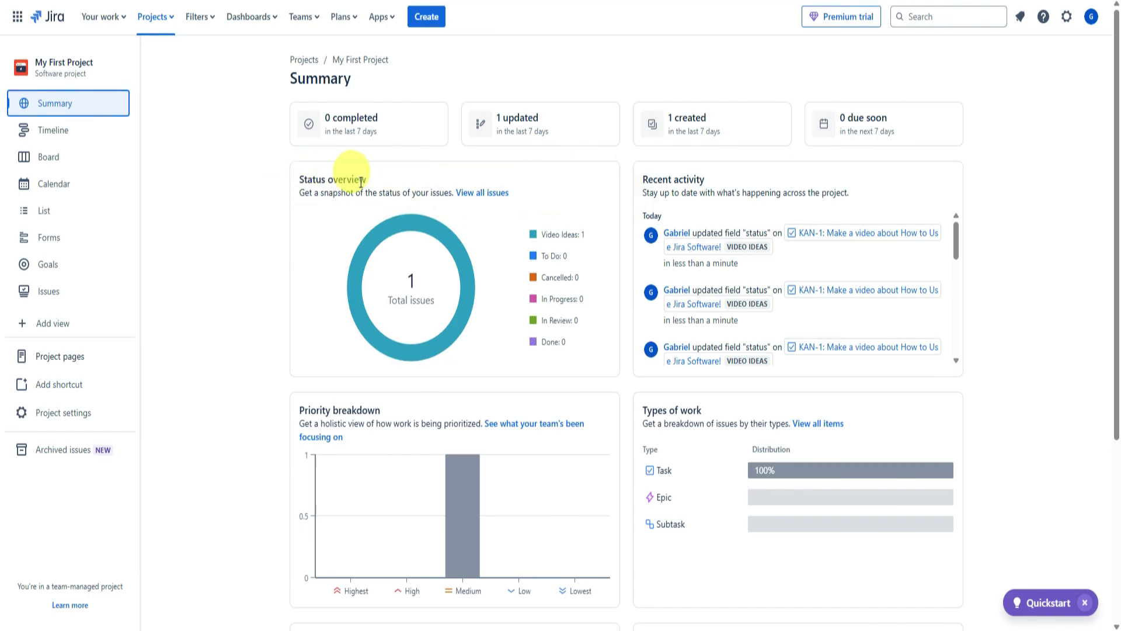
scroll(666, 213, "down", 1)
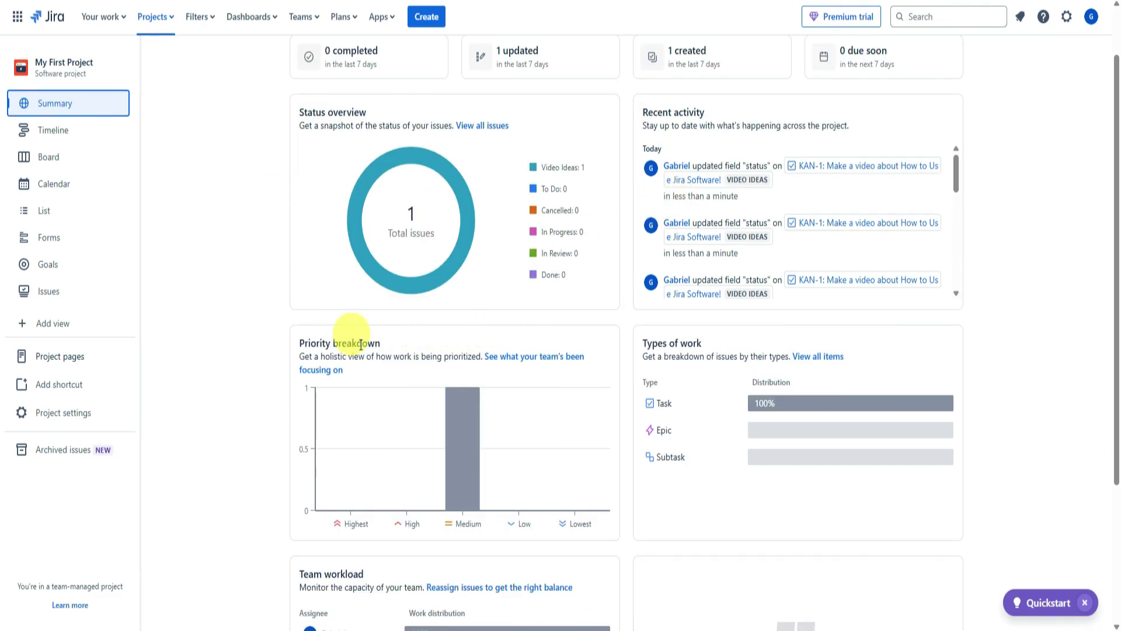
scroll(360, 345, "down", 3)
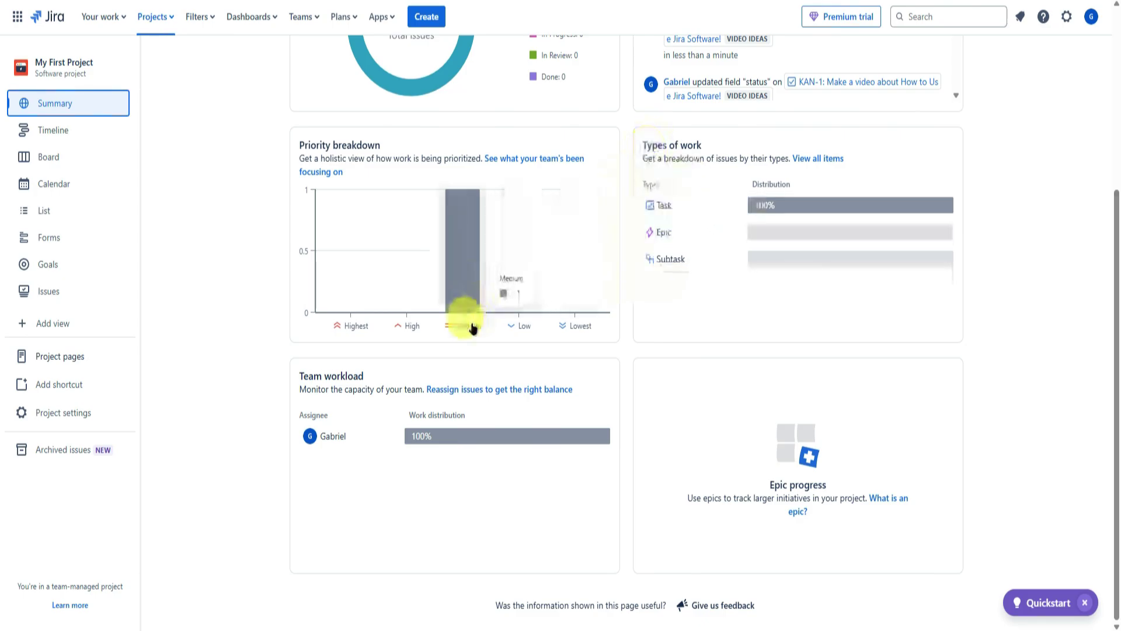
scroll(643, 348, "up", 4)
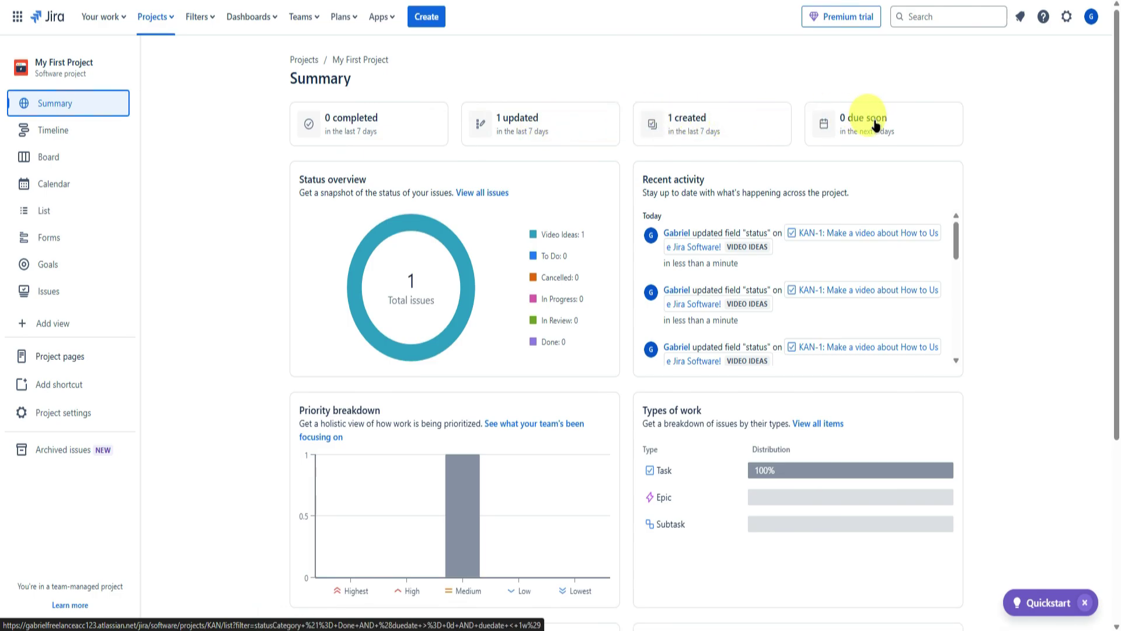
Browse the project's Timeline, Board, Calendar, List, Forms, Goals and Issues views, and return to the Summary.
left_click(92, 141)
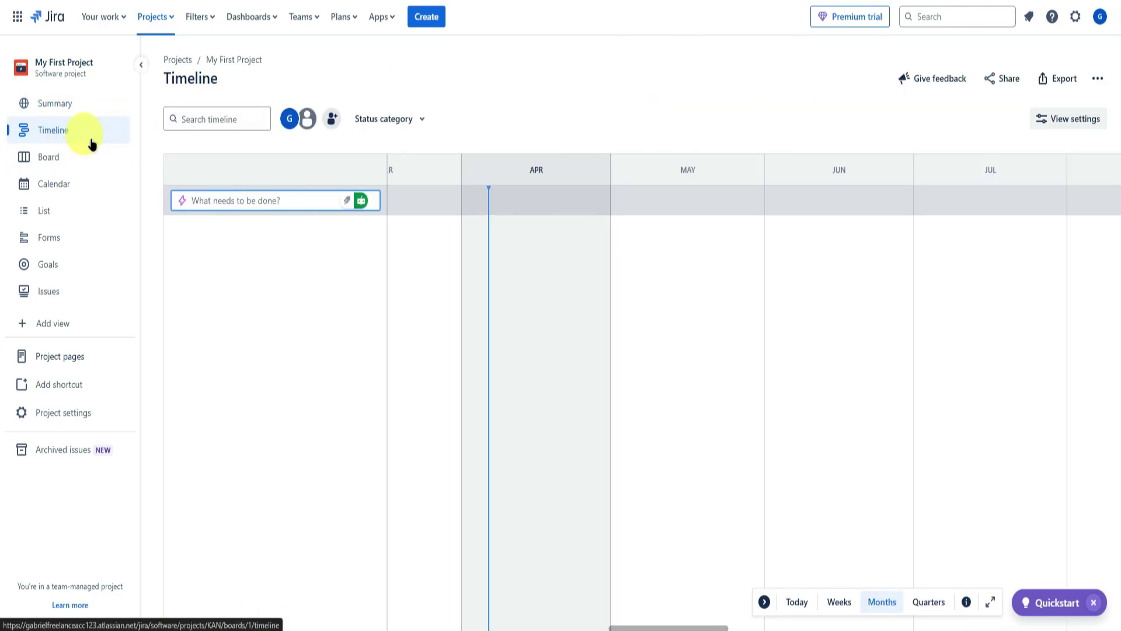
left_click(60, 157)
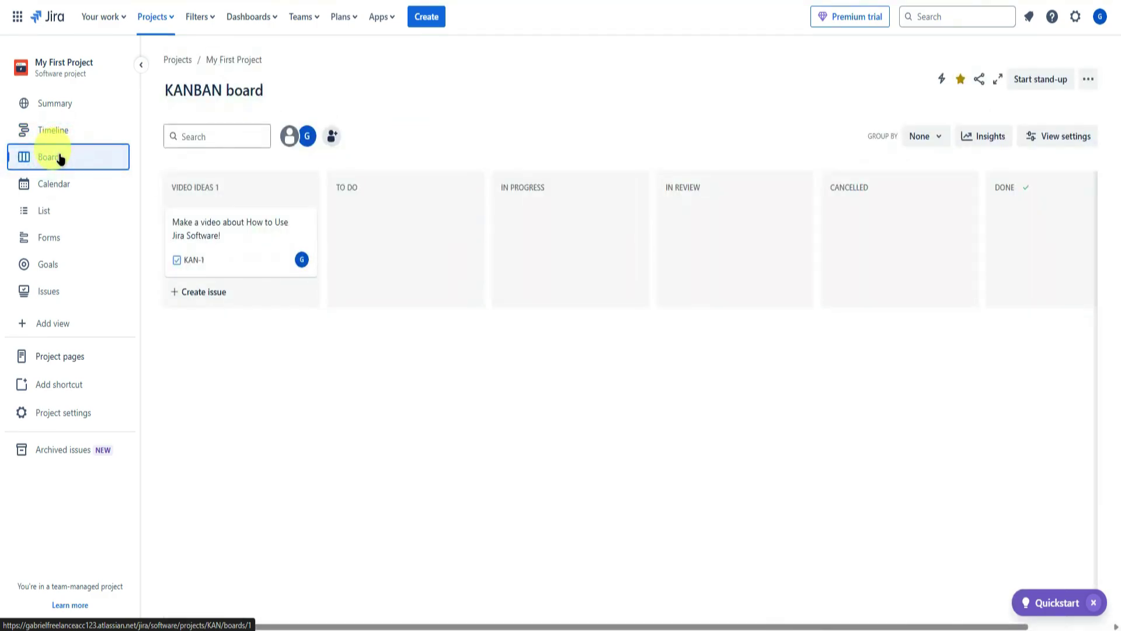
left_click(60, 184)
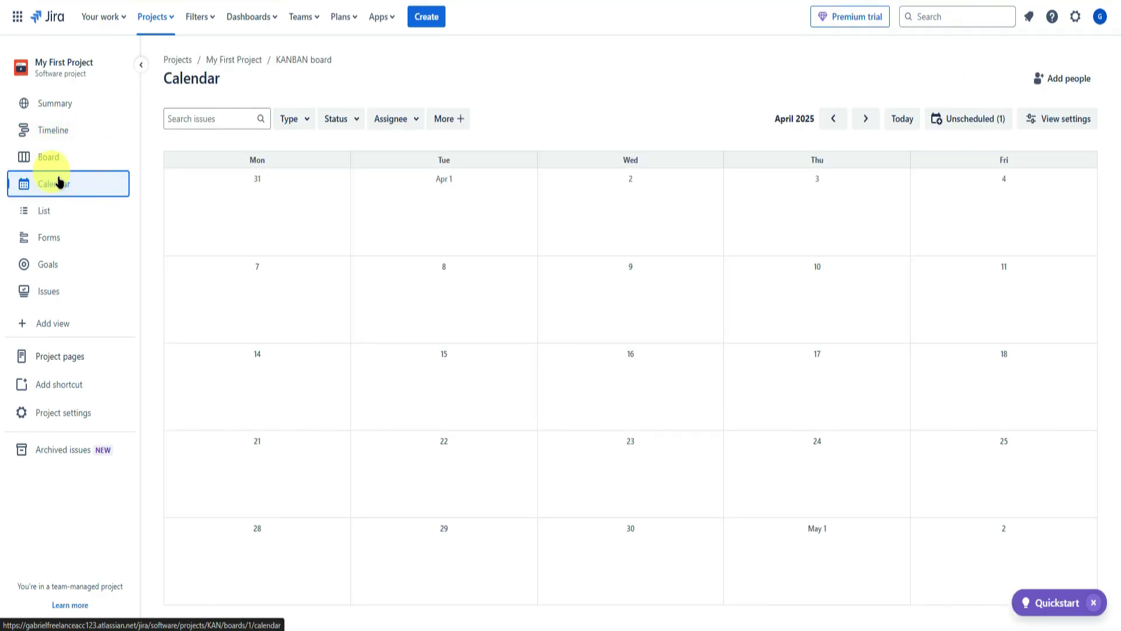
left_click(68, 215)
left_click(68, 240)
left_click(67, 261)
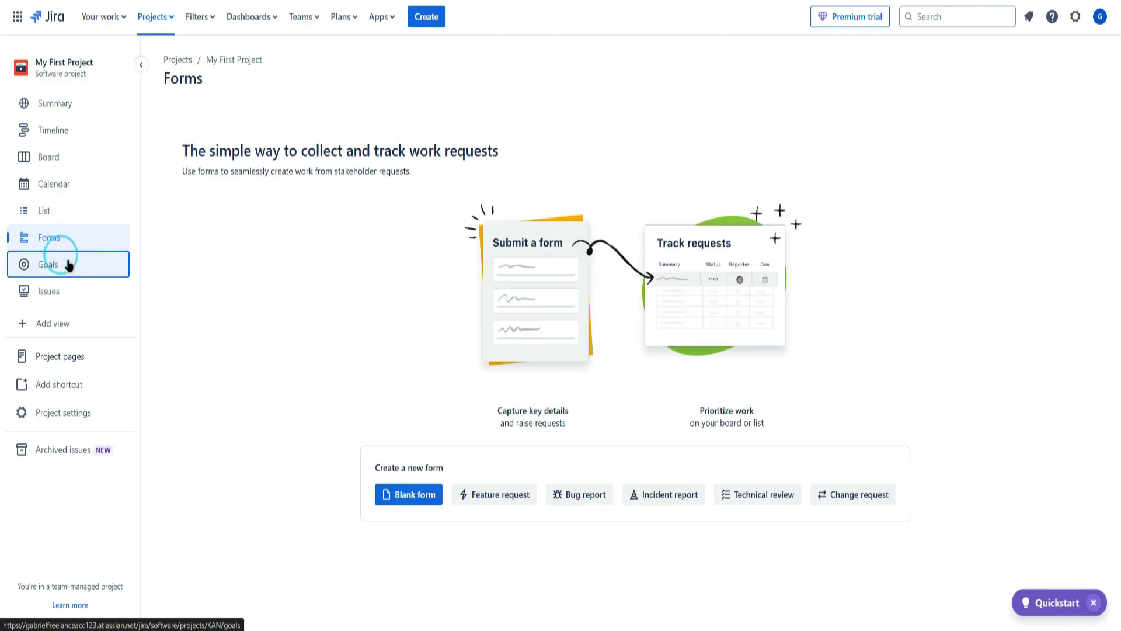
left_click(64, 290)
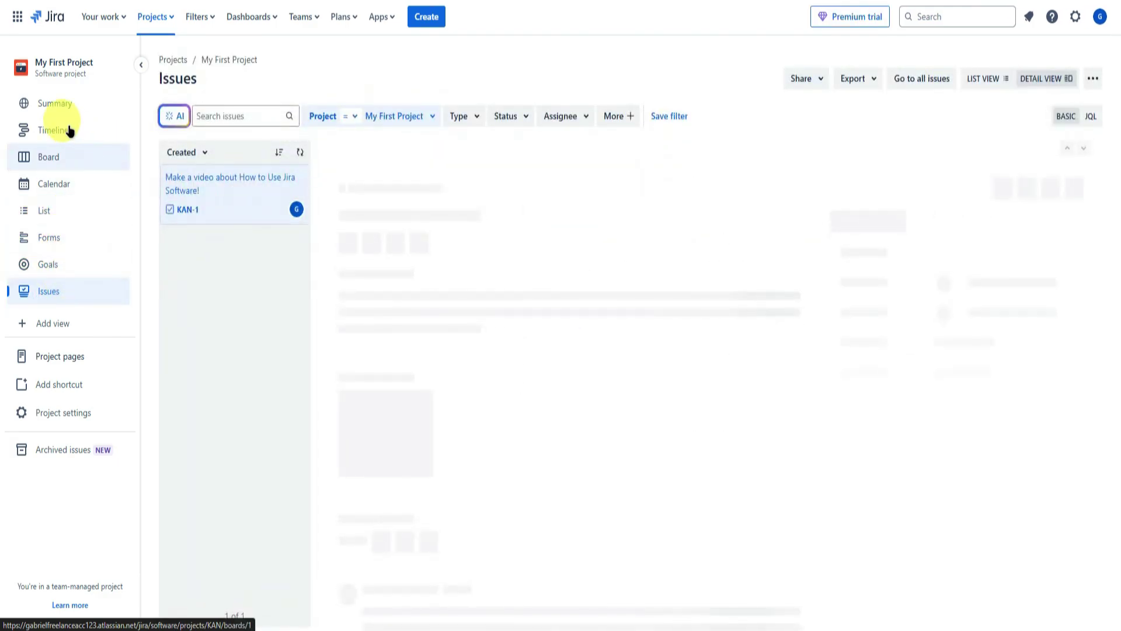
left_click(67, 109)
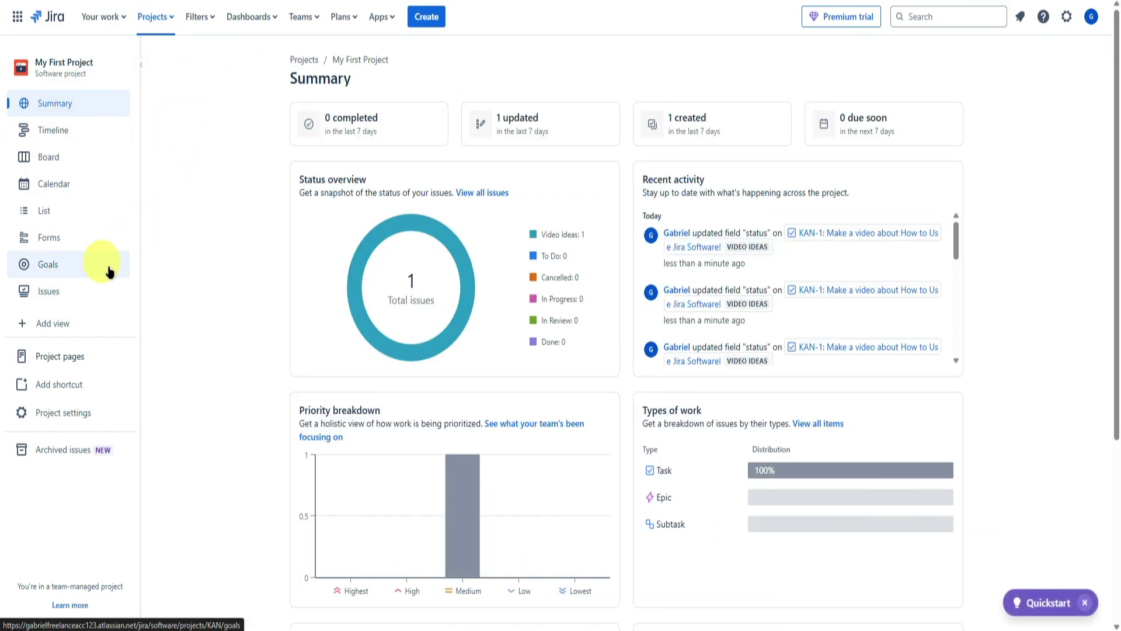
Enable the Backlog view for the project, open it, decline moving the first column's issues, and recheck the available views.
left_click(51, 328)
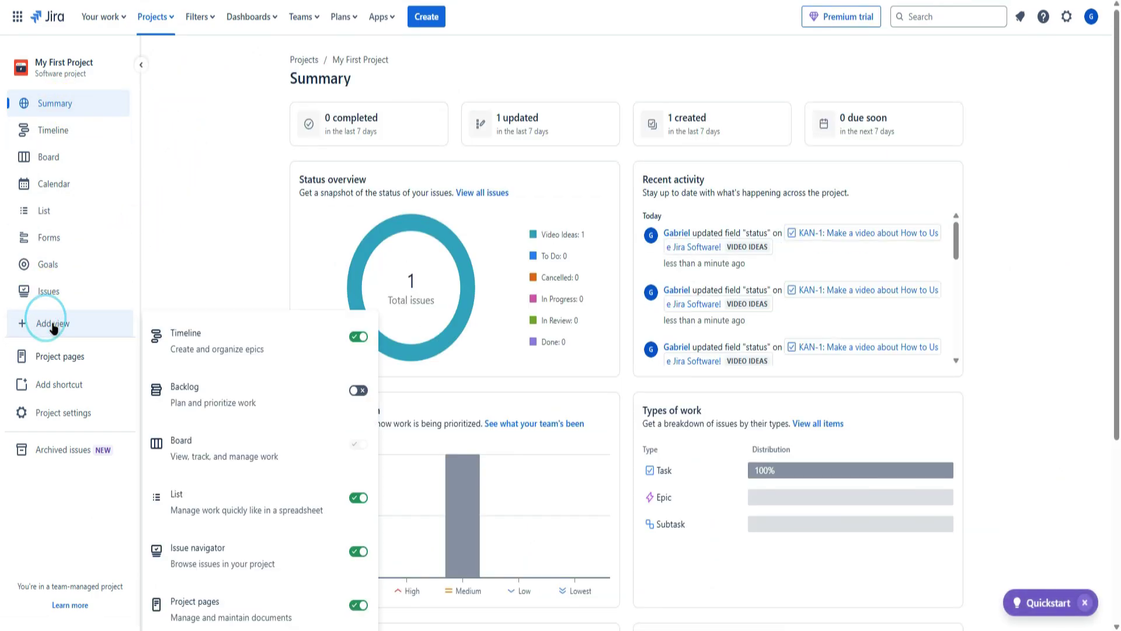
scroll(282, 384, "down", 2)
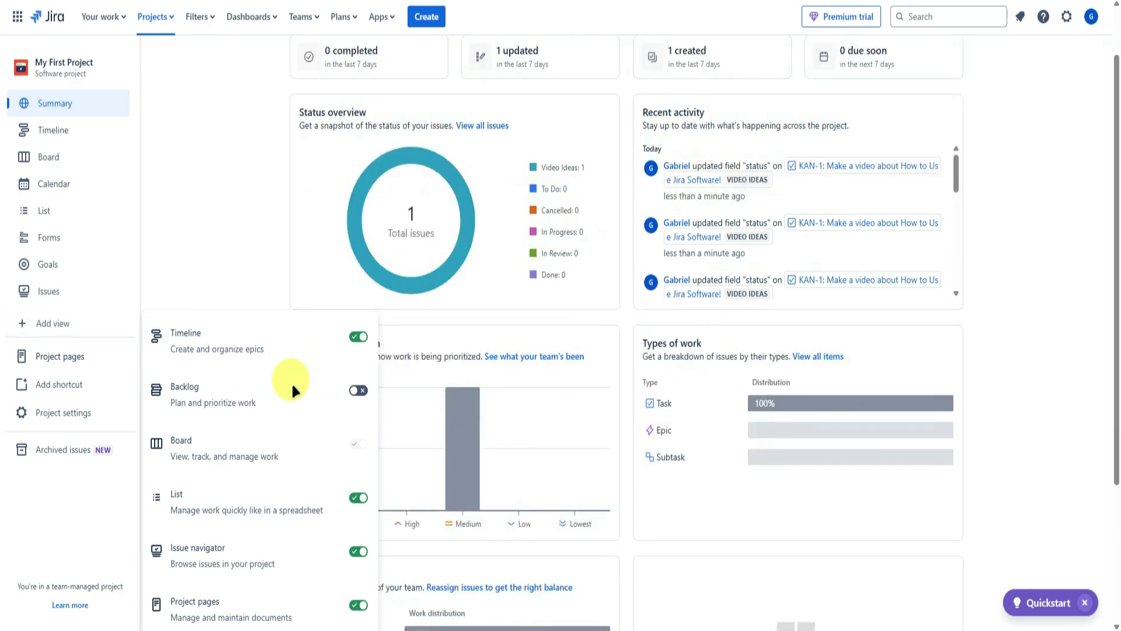
left_click(361, 391)
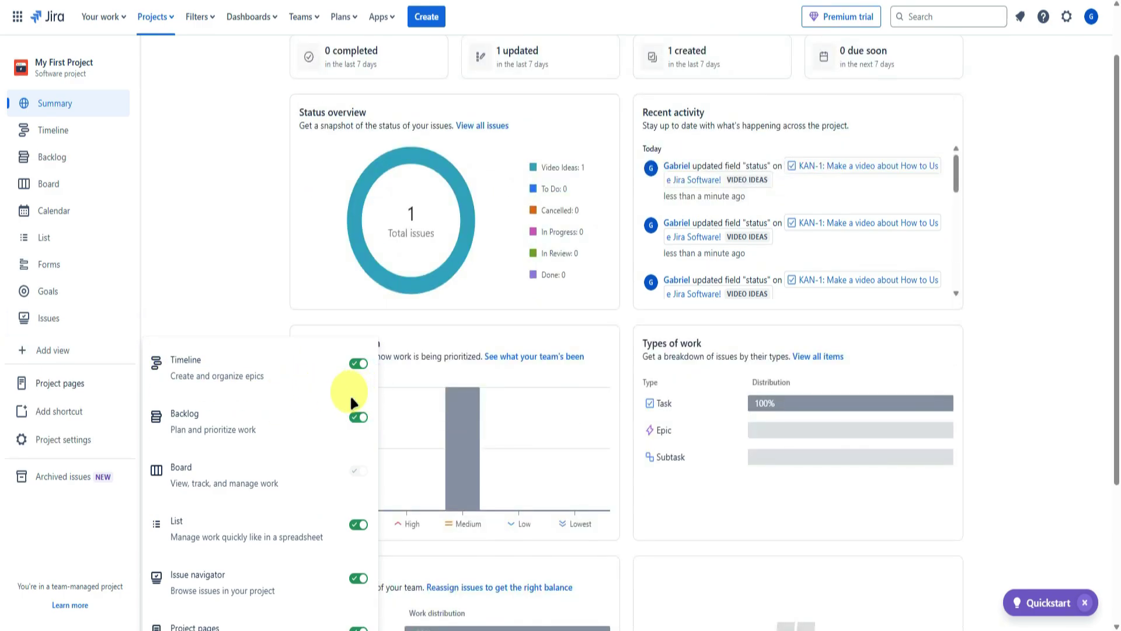
left_click(206, 272)
left_click(54, 156)
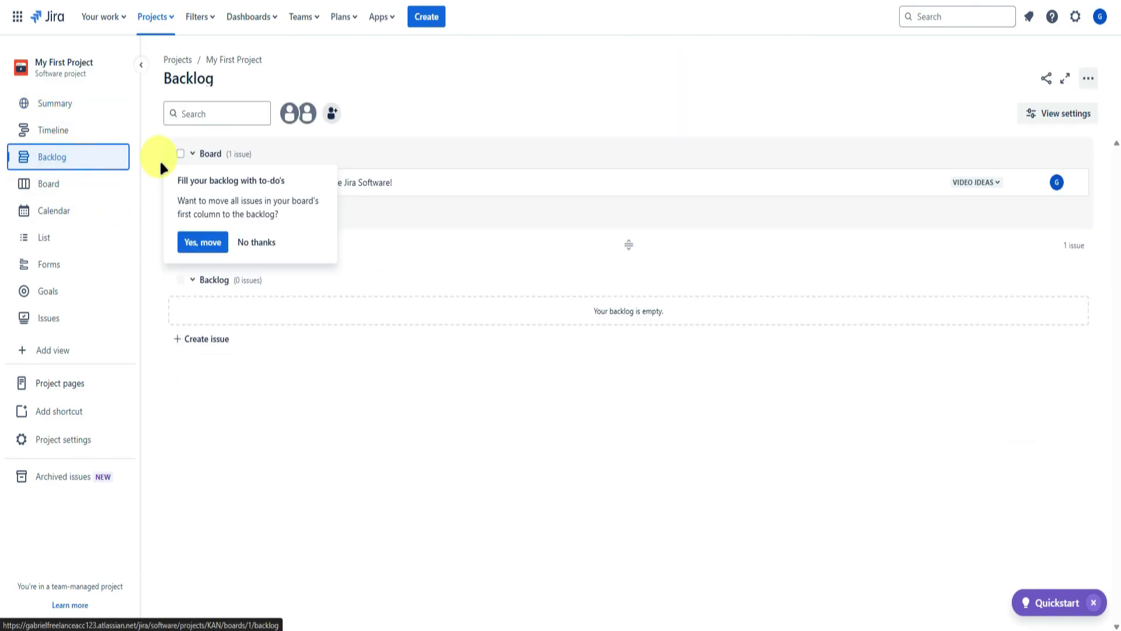
left_click(254, 242)
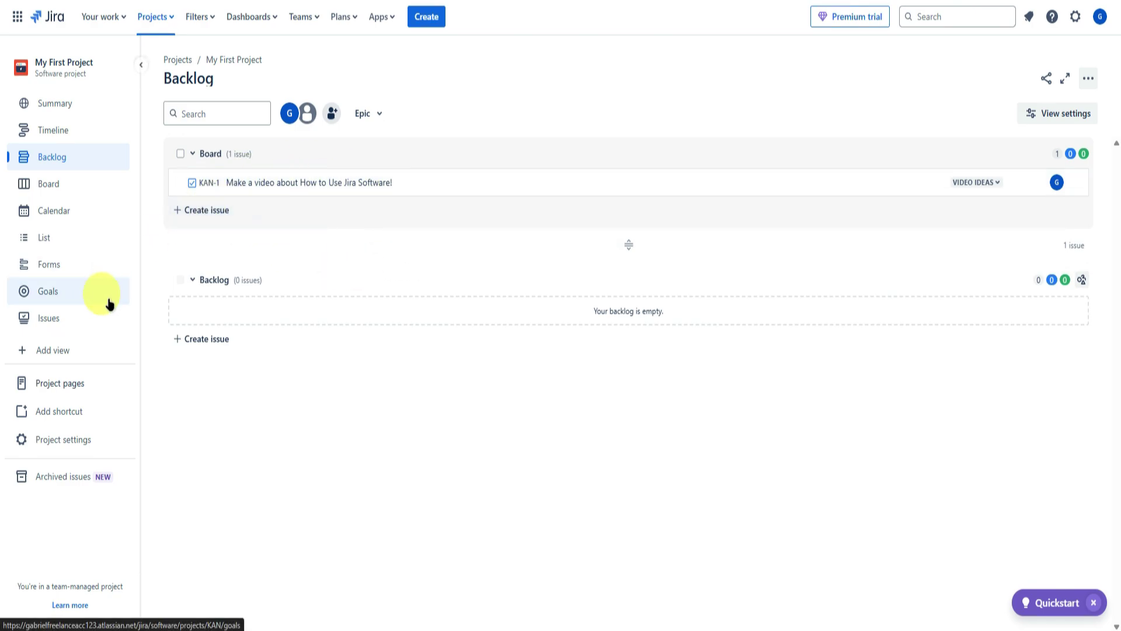
left_click(63, 354)
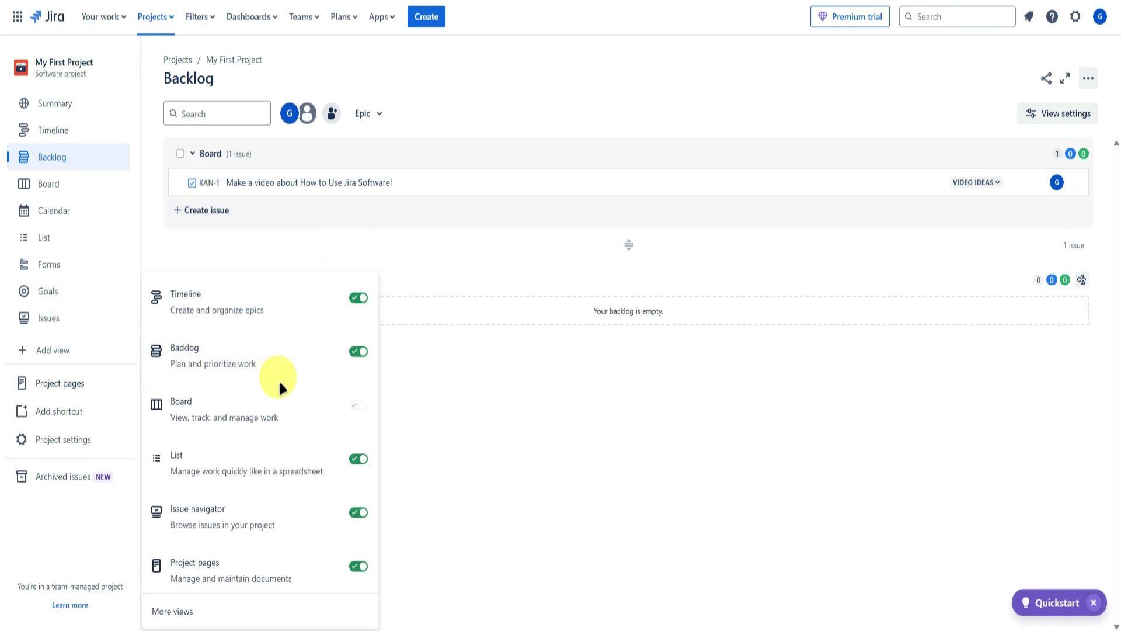
left_click(573, 153)
Activate Project pages for the project and go through its introduction to the end.
left_click(59, 383)
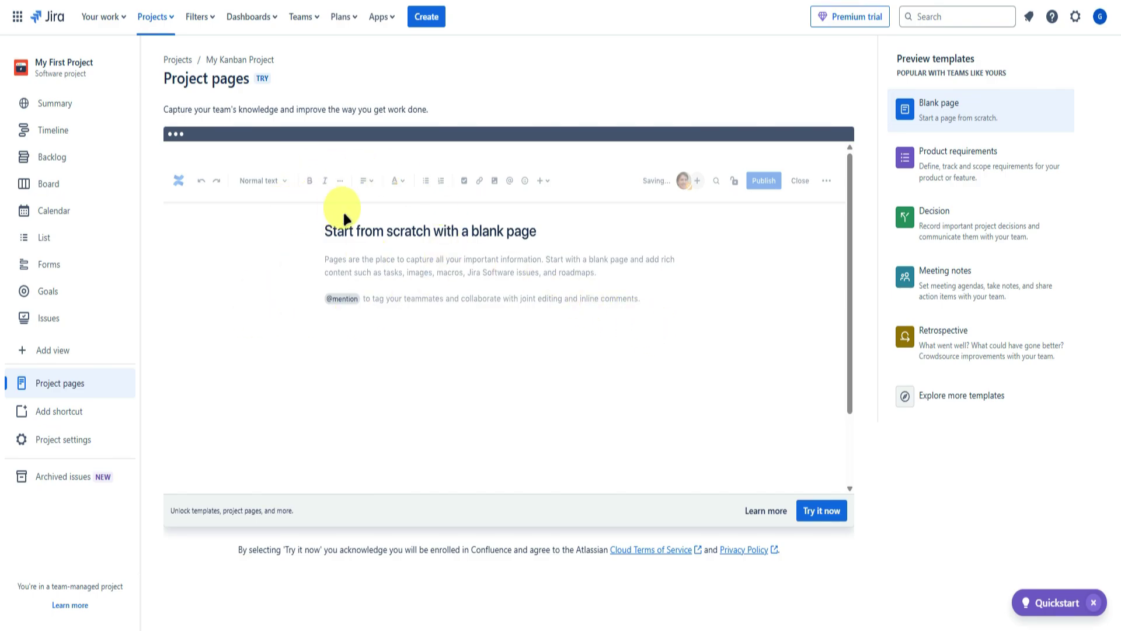
left_click(820, 511)
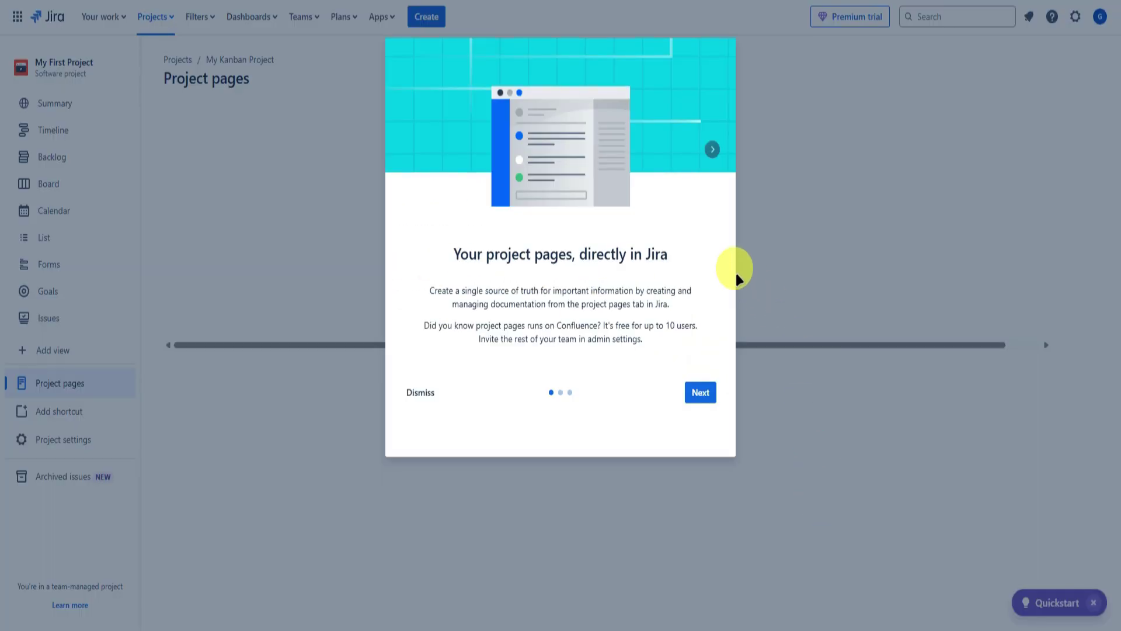
left_click(713, 149)
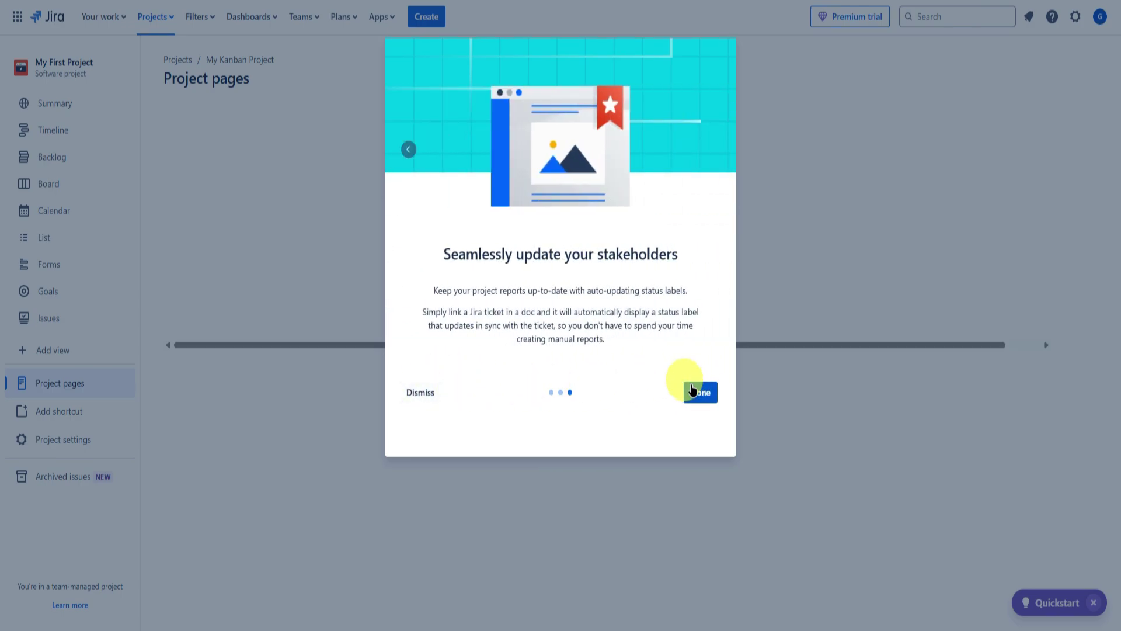
left_click(698, 390)
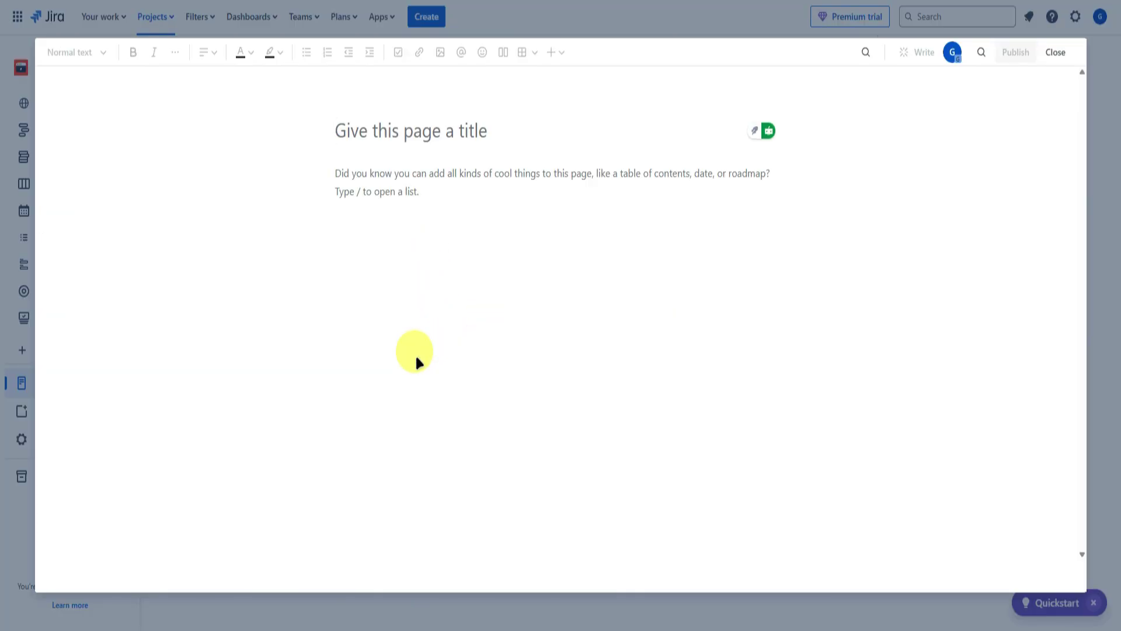
Give the new project page the title "Title Page".
type("Pa")
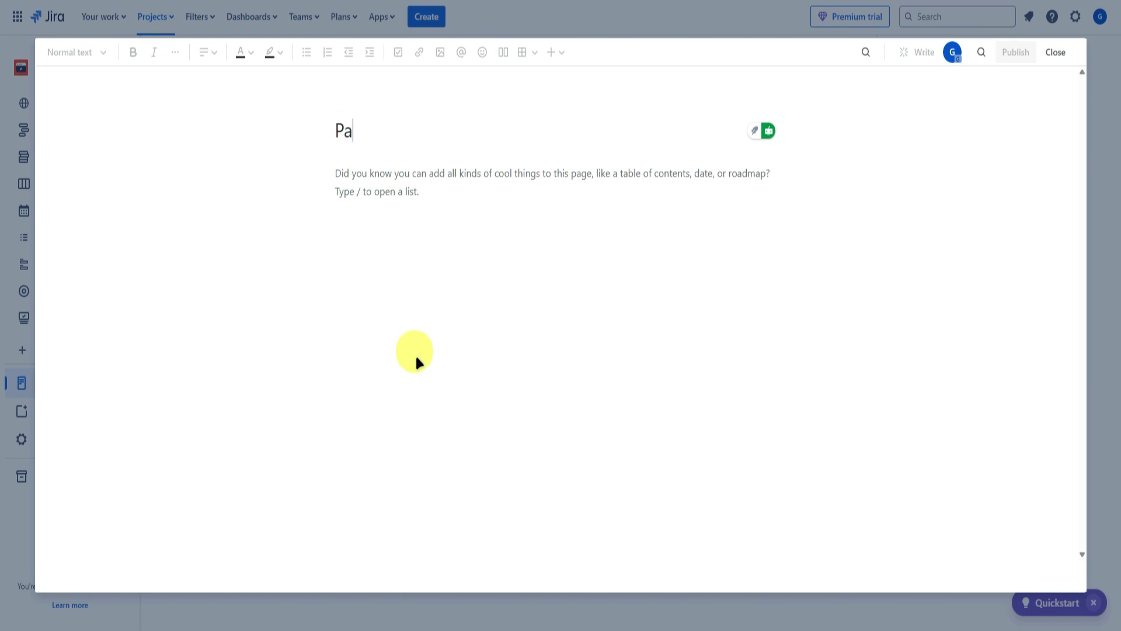
key("BackSpace")
key("BackSpace")
type("T")
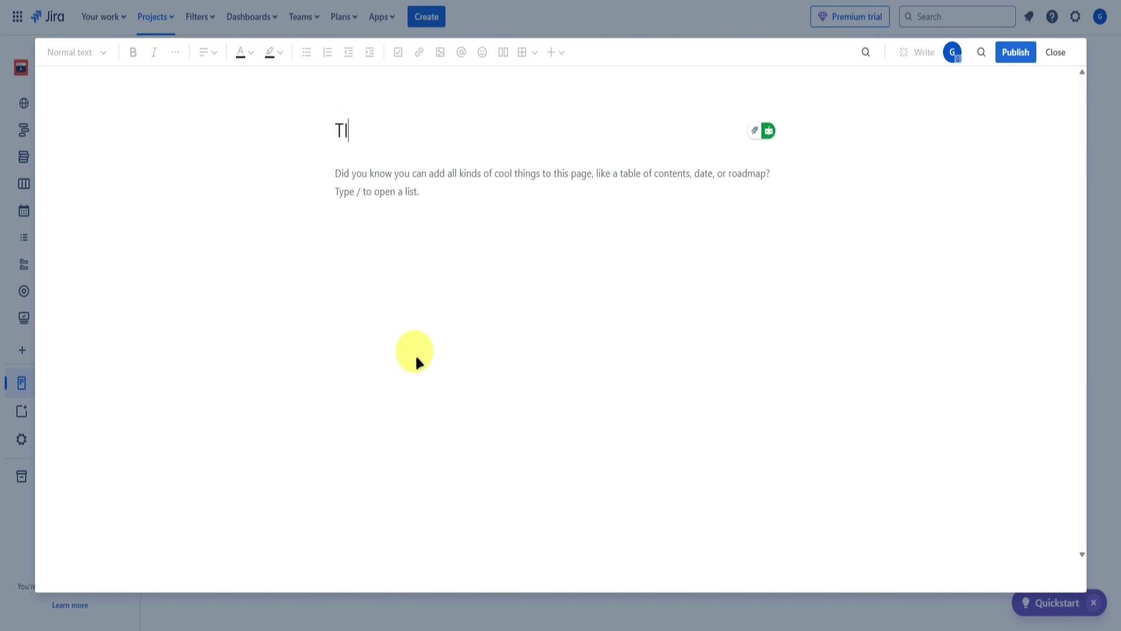
type("itle Page")
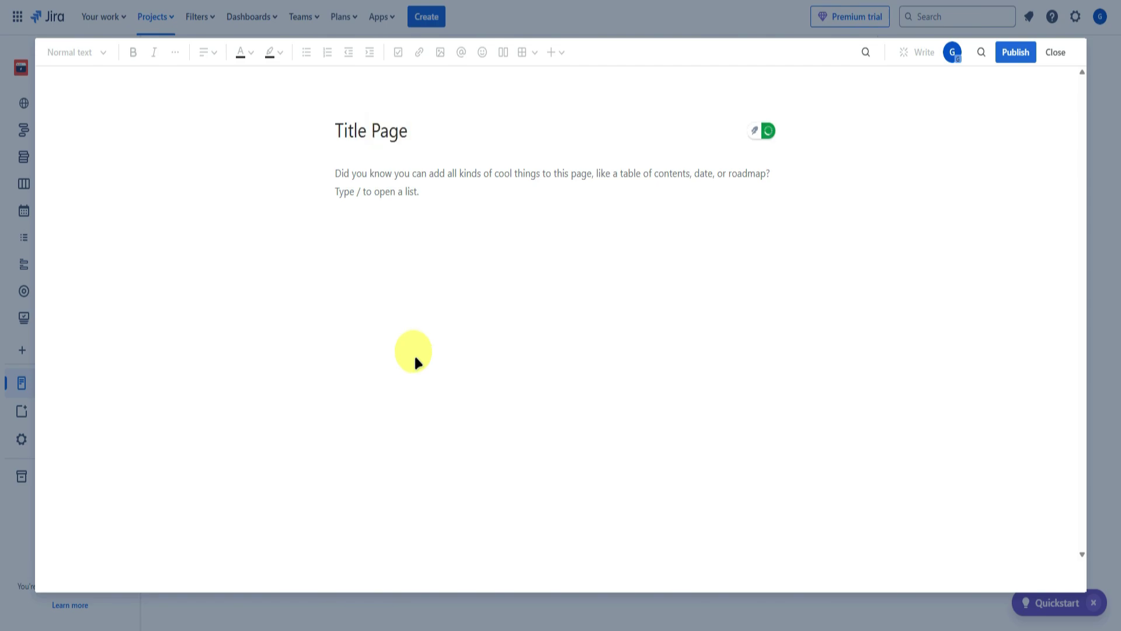
Write "Project Ideas" and the filler line "sfghsghsueghsiegh" in the page body, publish the page and close it.
left_click(362, 173)
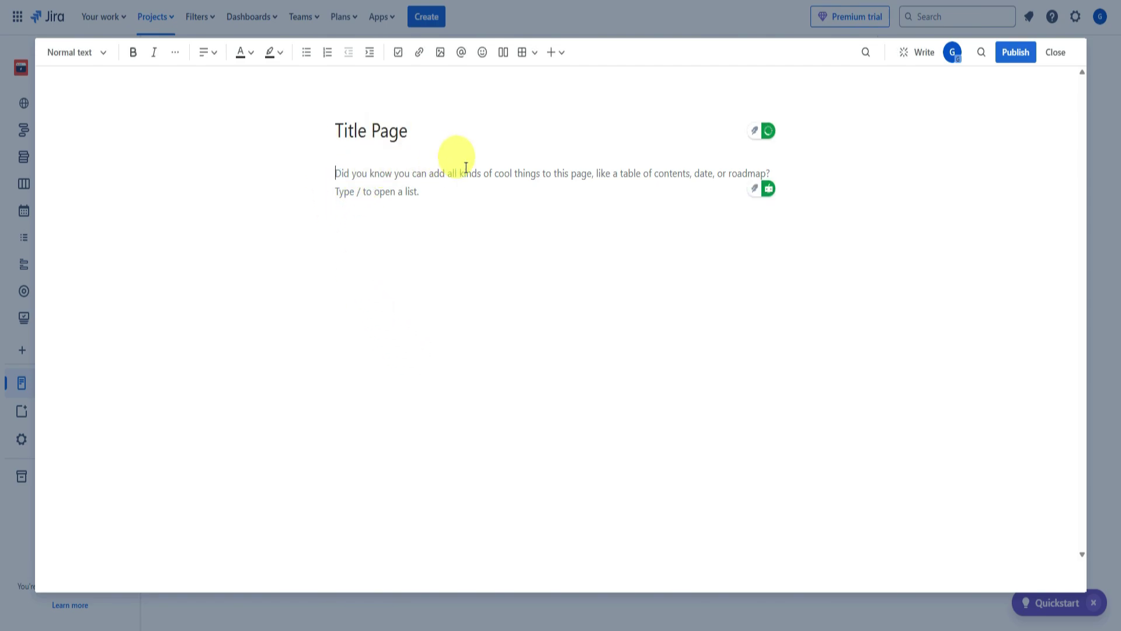
type("Project Ideas")
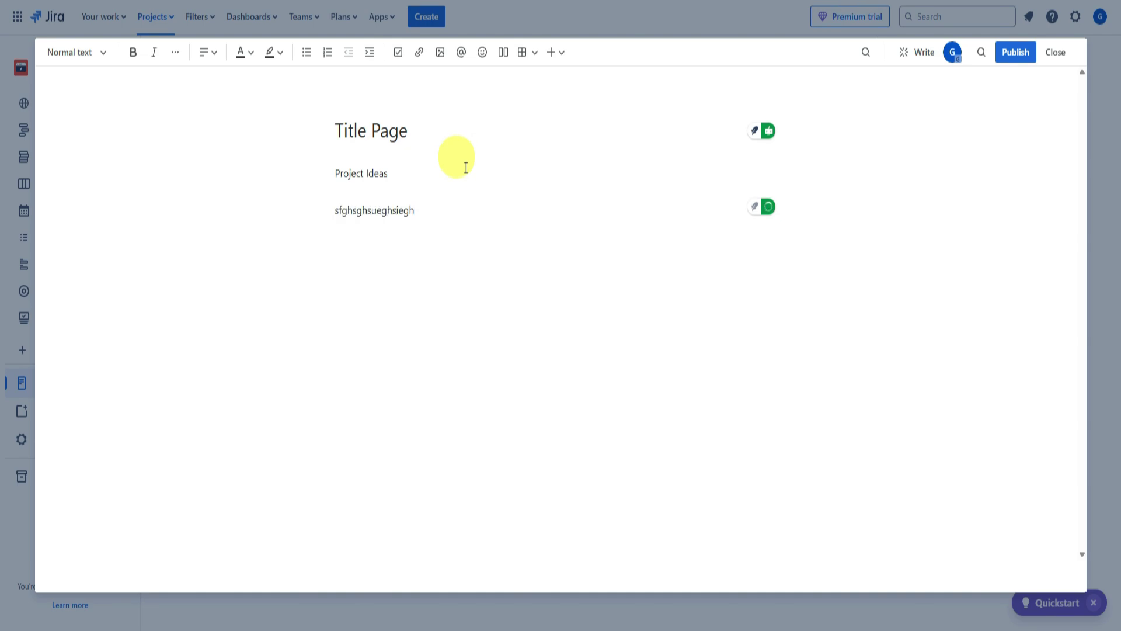
left_click(1012, 59)
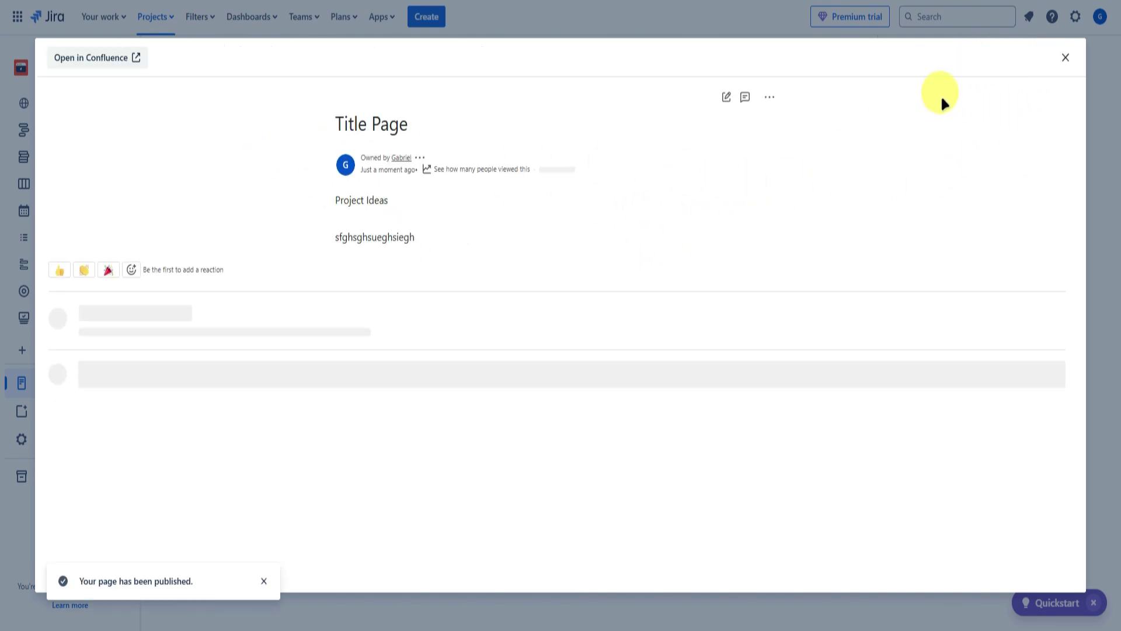
left_click(1065, 57)
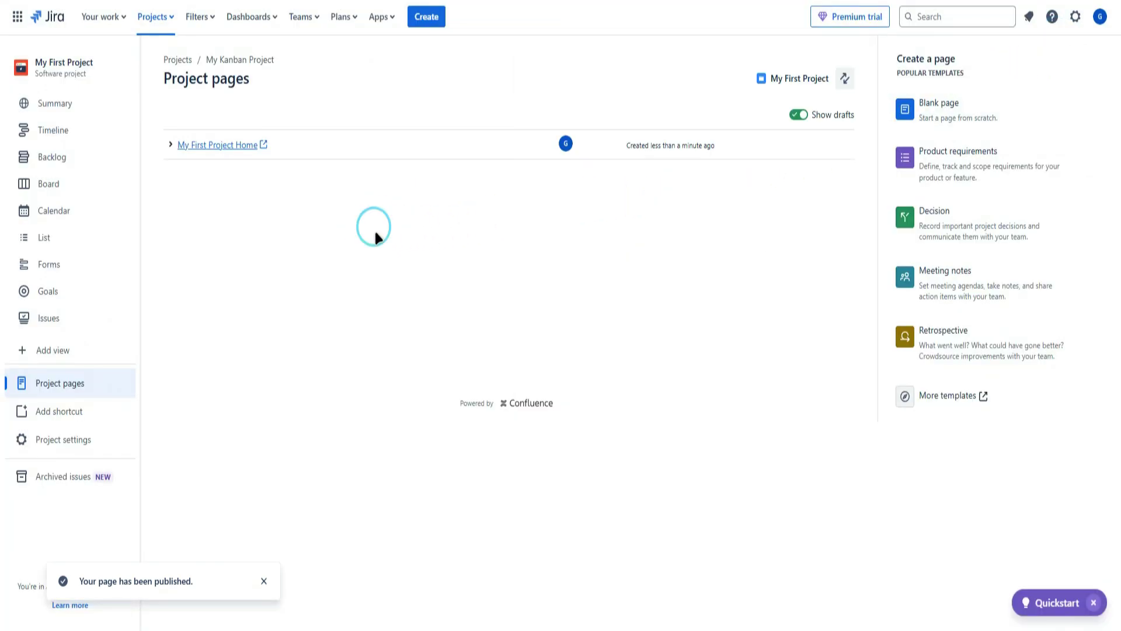
Reopen the published page, look at its reaction and comment options, and close it without commenting.
left_click(201, 145)
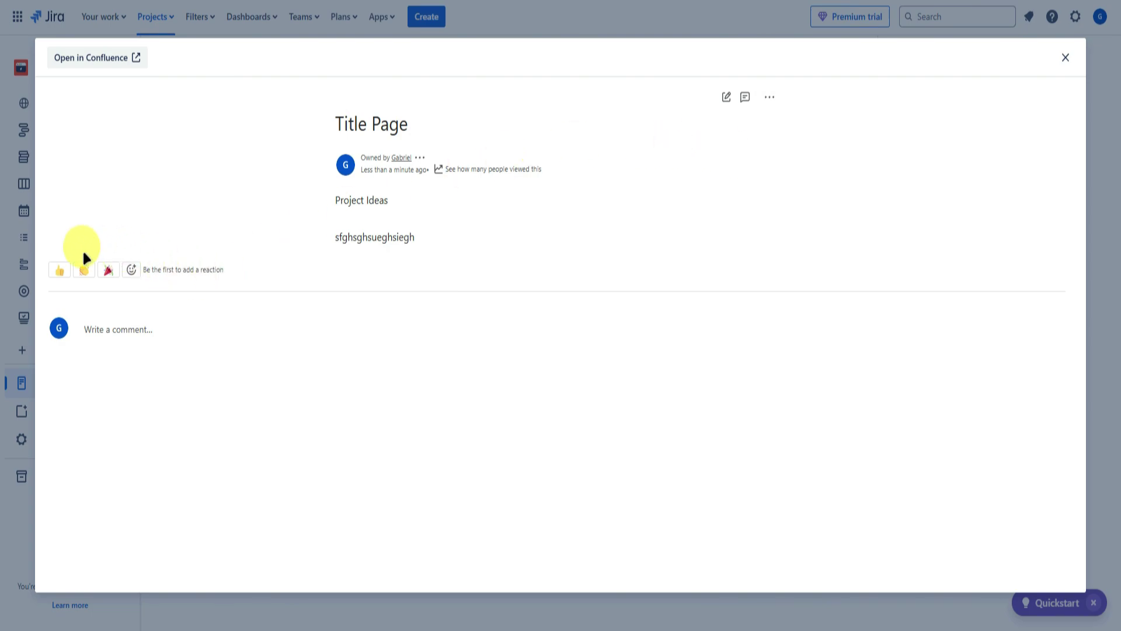
right_click(145, 332)
left_click(87, 330)
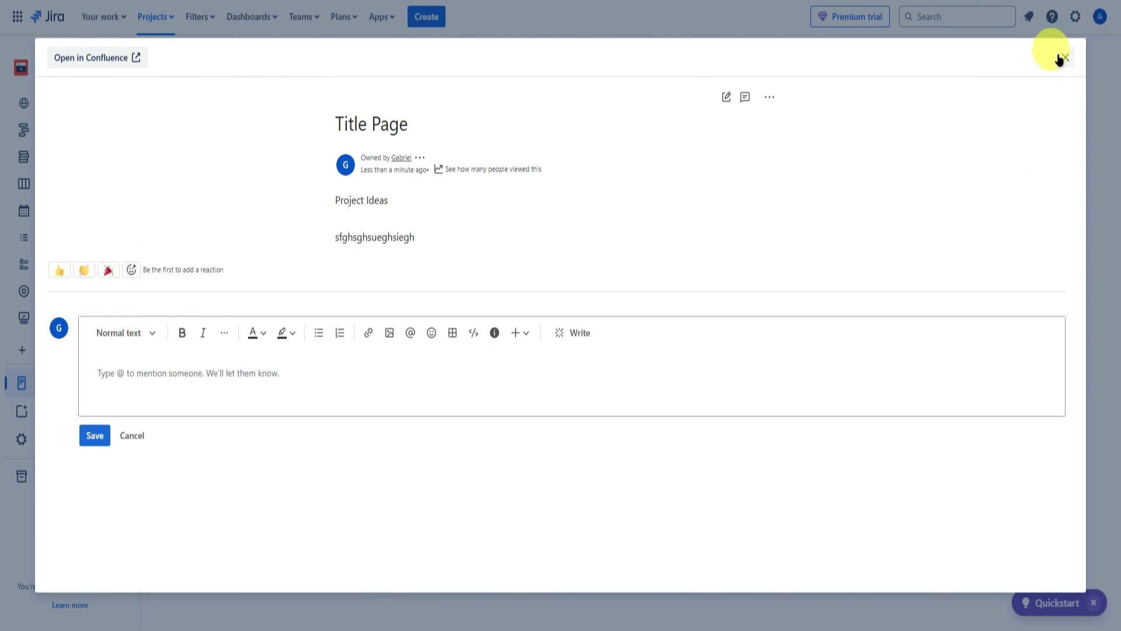
left_click(1066, 57)
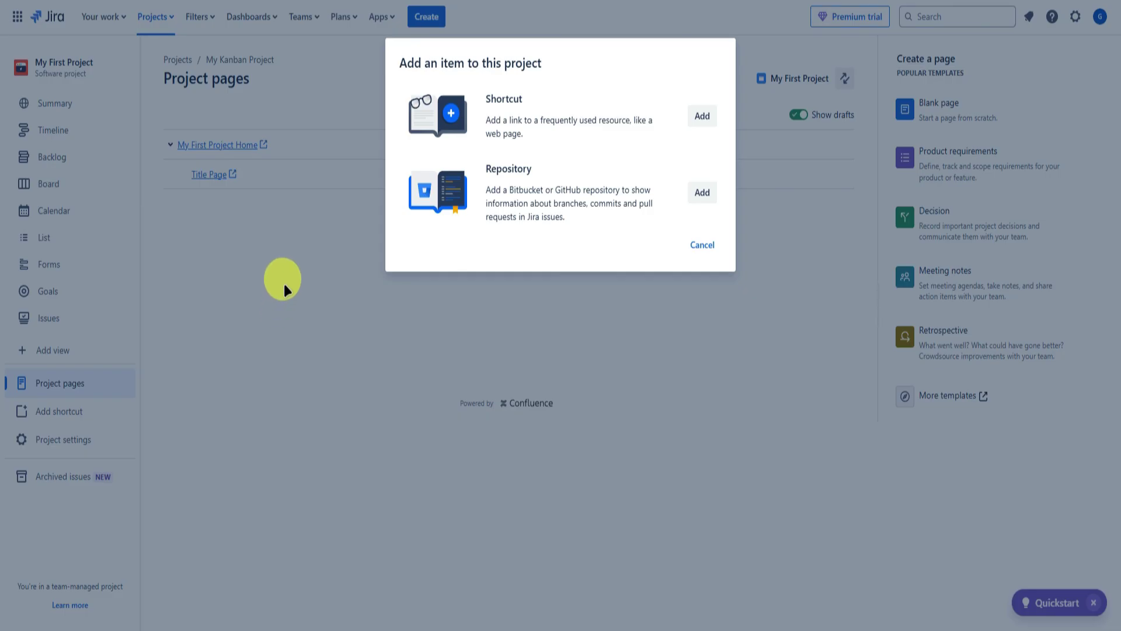
Examine the shortcut form's web address and name fields, and leave it without adding a shortcut.
left_click(703, 117)
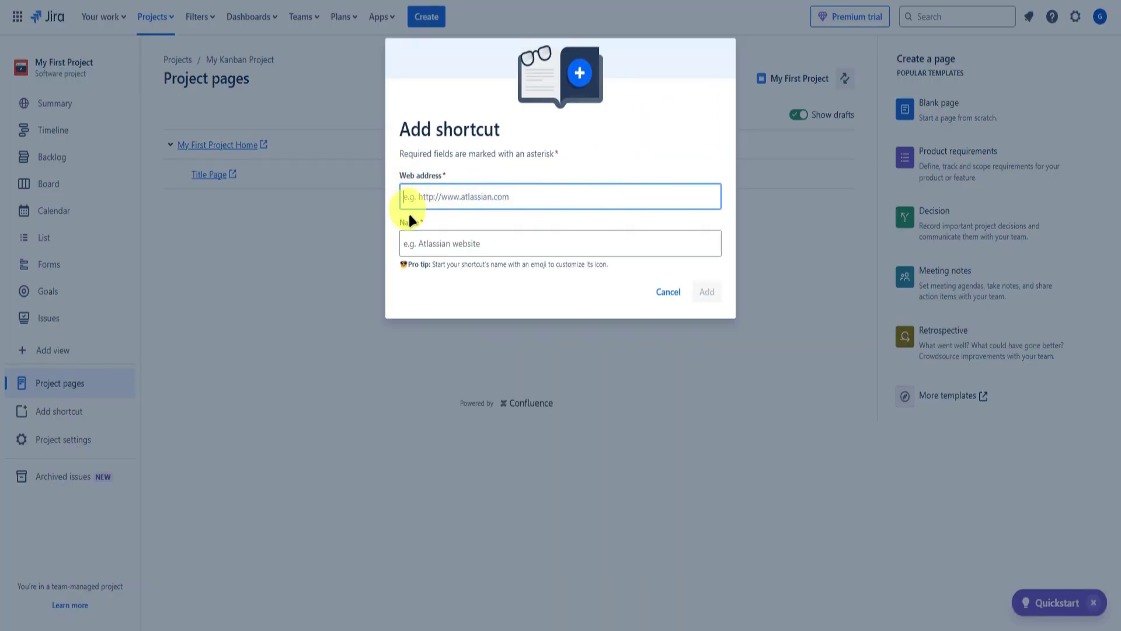
left_click(459, 243)
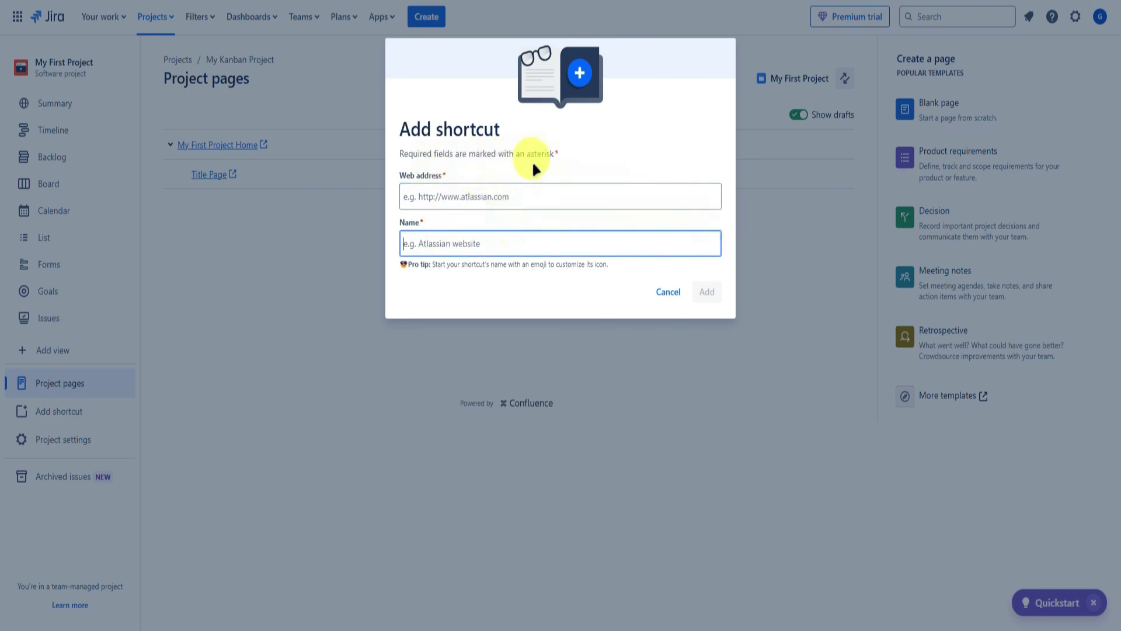
left_click(668, 292)
Open the project settings and review the project details, including name, key, category, lead and default assignee.
left_click(69, 441)
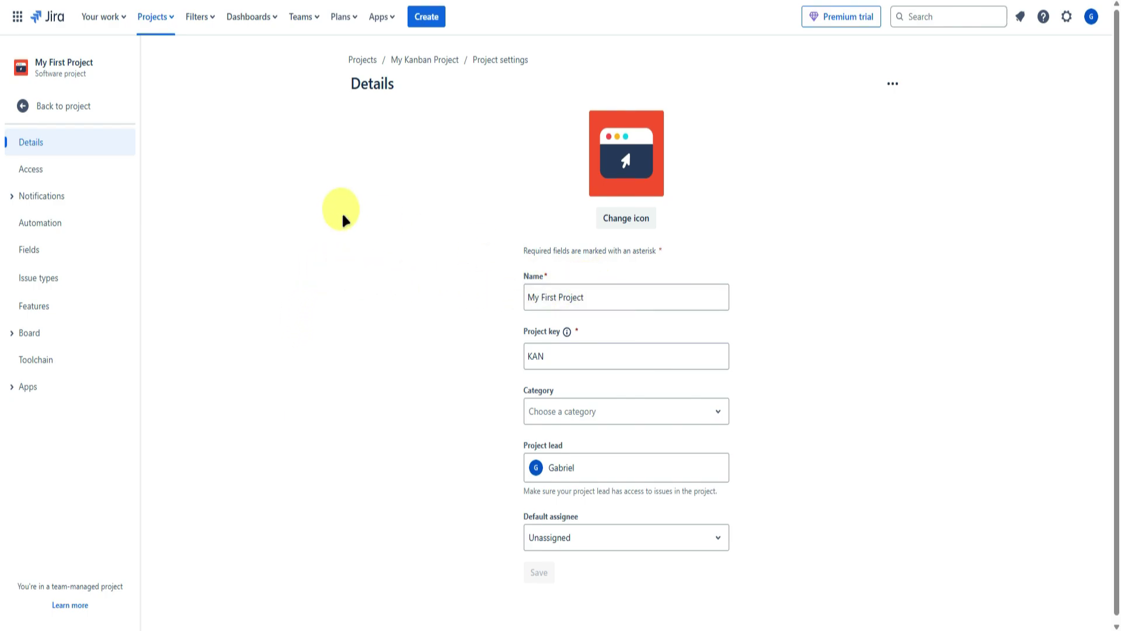
scroll(409, 228, "down", 1)
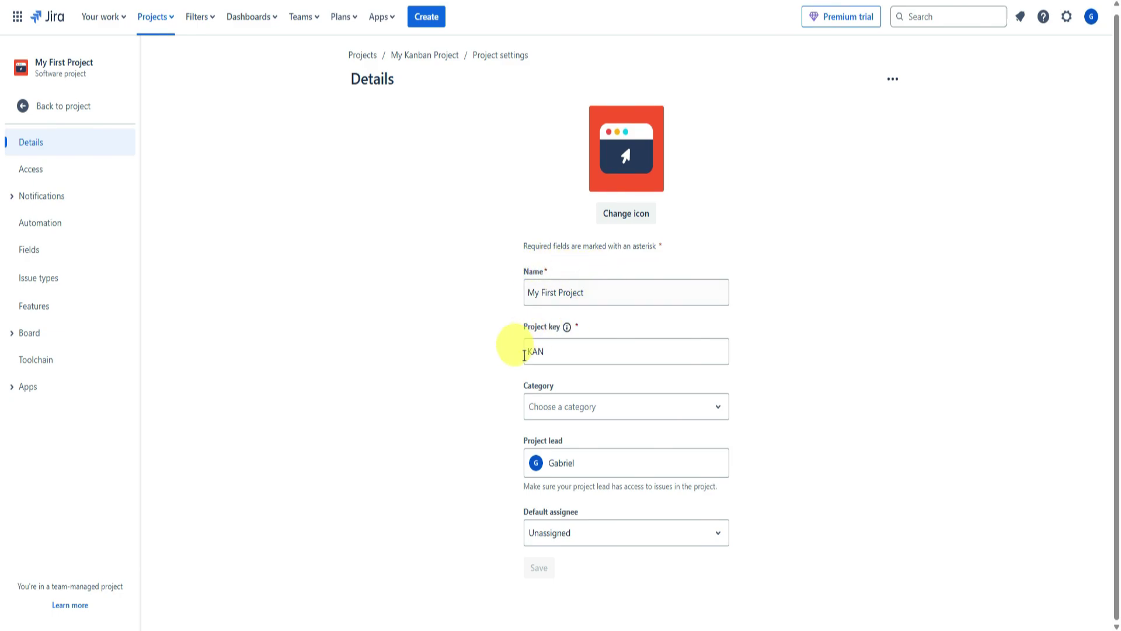
left_click(571, 405)
left_click(570, 404)
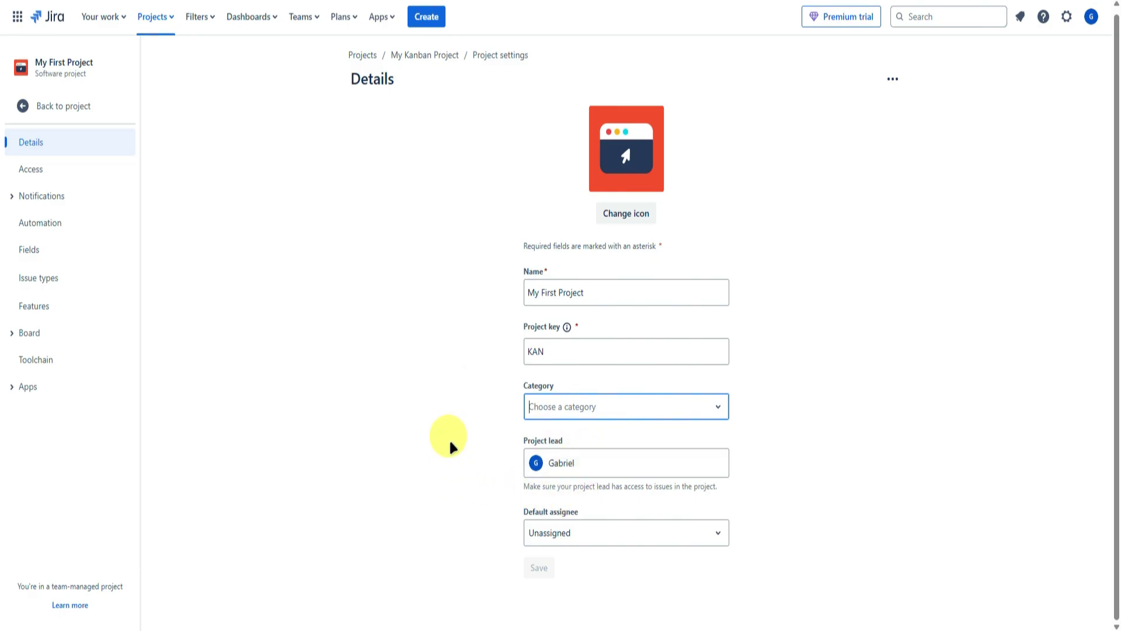
Browse the project's Access, Notifications, Board and Apps settings, and return to the project.
left_click(31, 169)
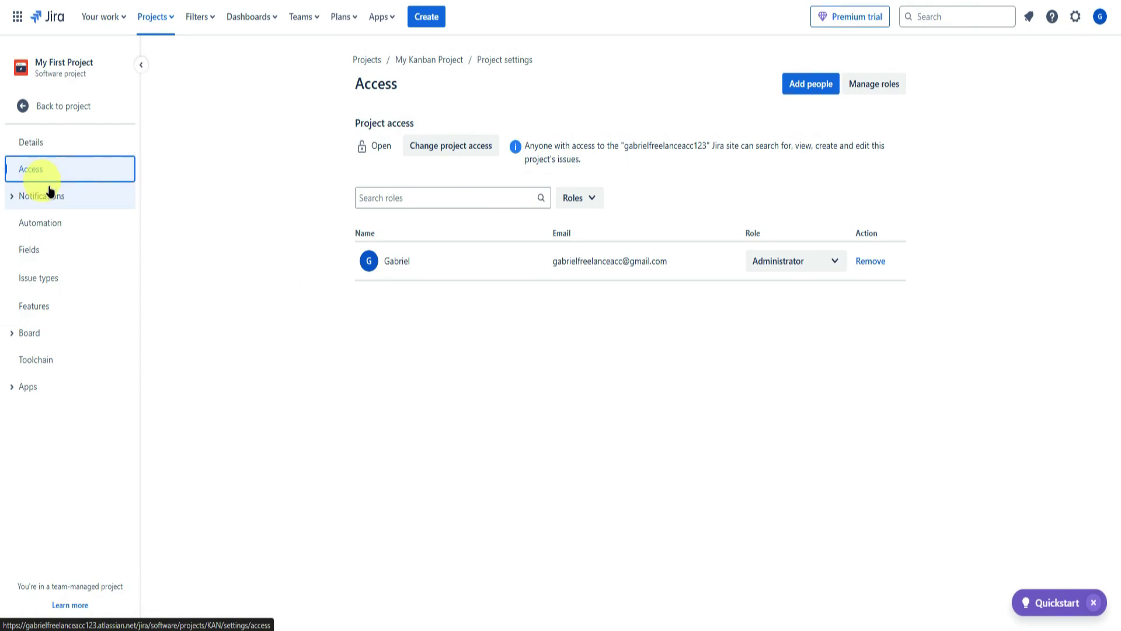
left_click(52, 199)
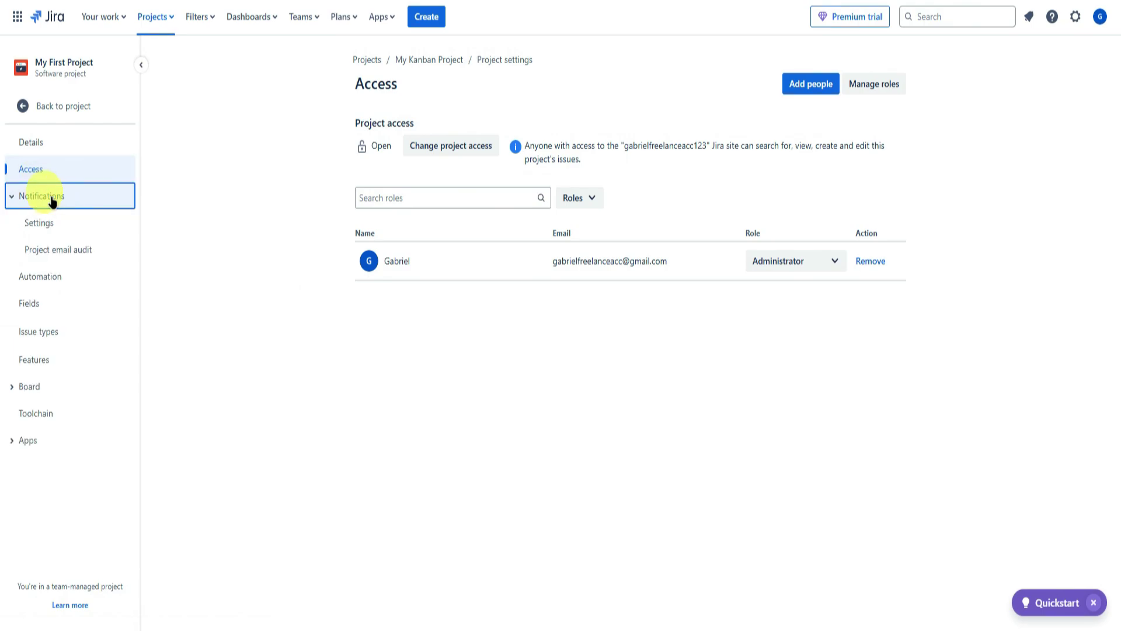
left_click(65, 225)
left_click(55, 387)
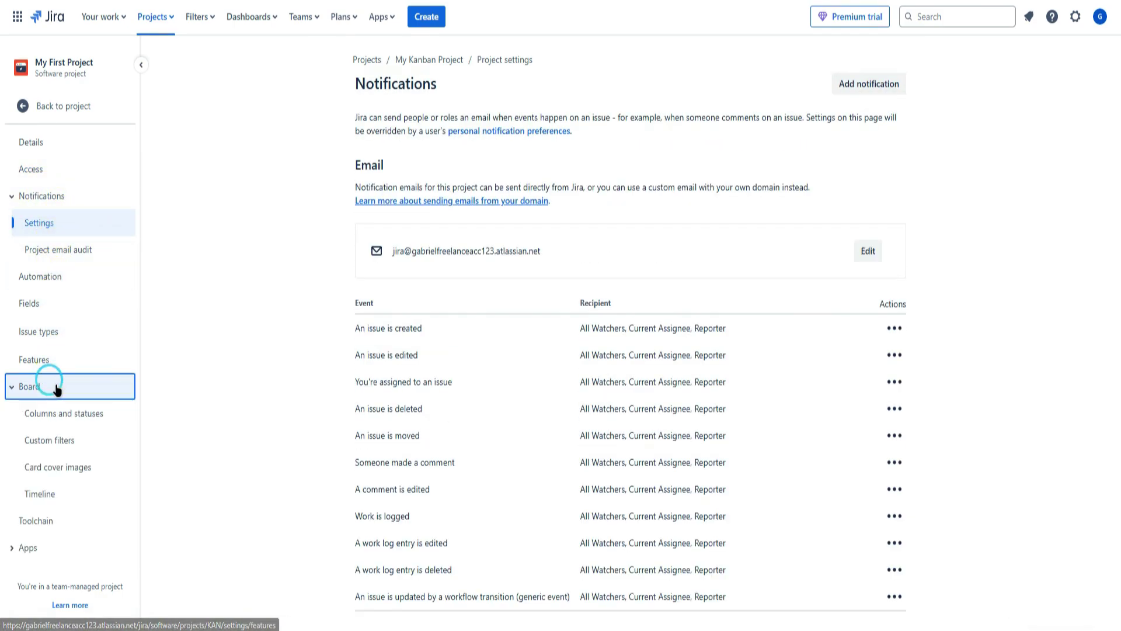
left_click(50, 552)
scroll(26, 175, "up", 2)
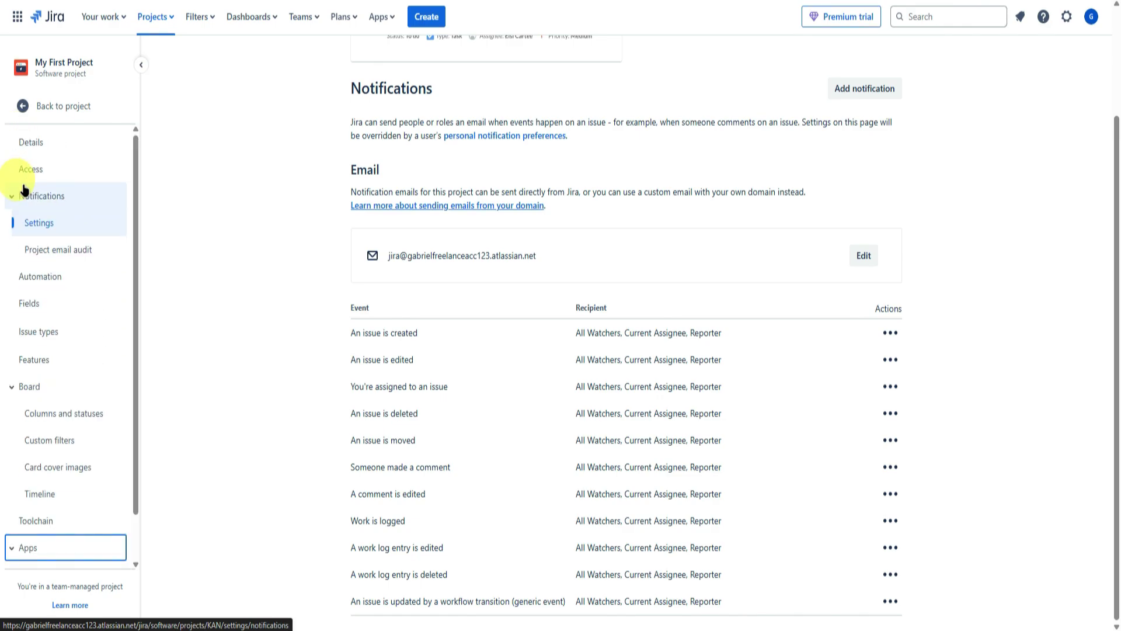
left_click(31, 109)
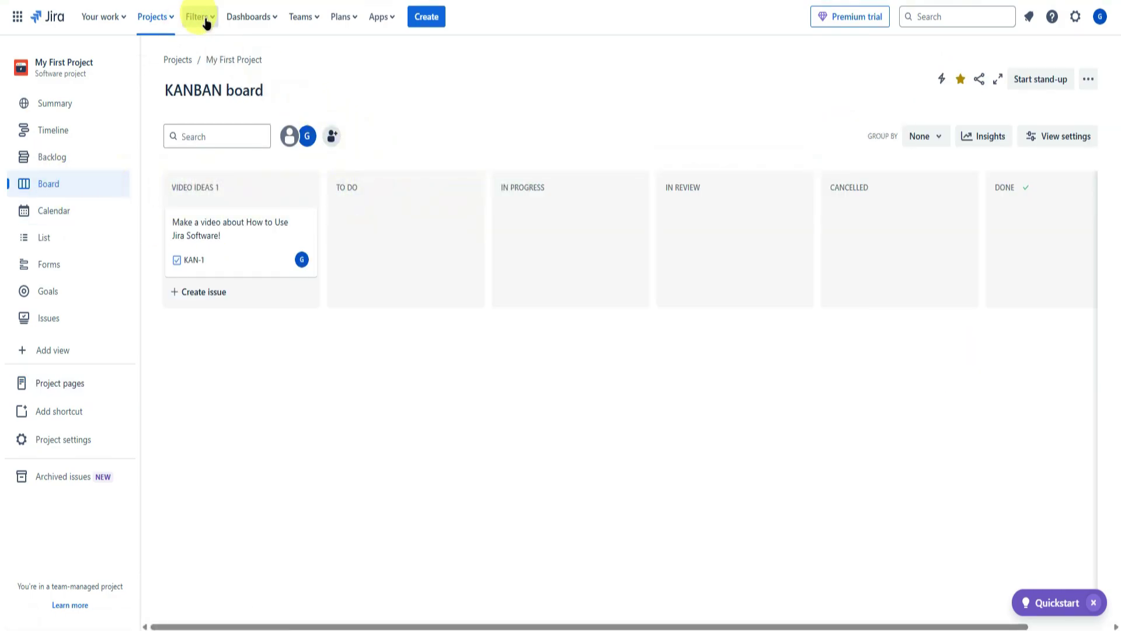
View all filters, return to the board, and look through the options for Dashboards, Teams, Plans and Apps.
left_click(205, 22)
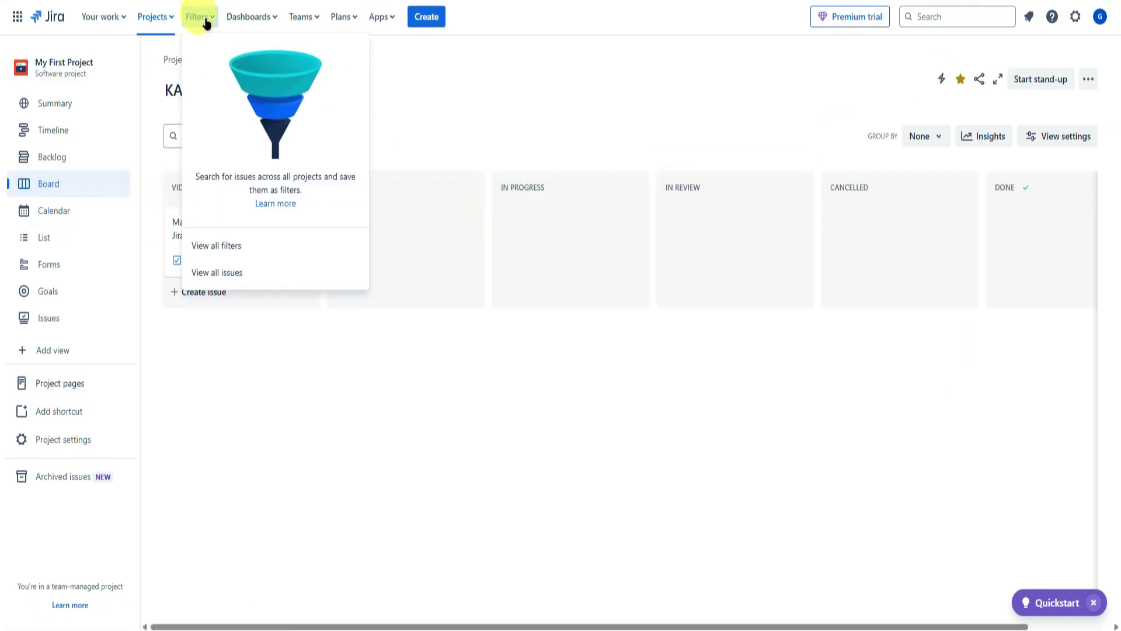
left_click(221, 246)
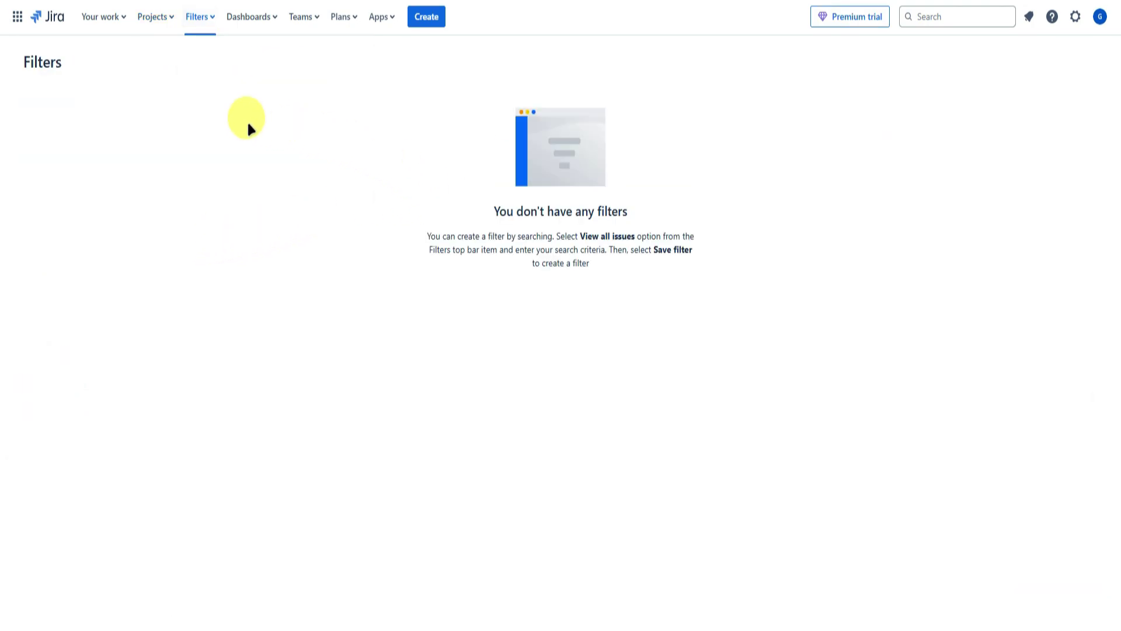
key("alt+Left")
left_click(238, 26)
left_click(244, 23)
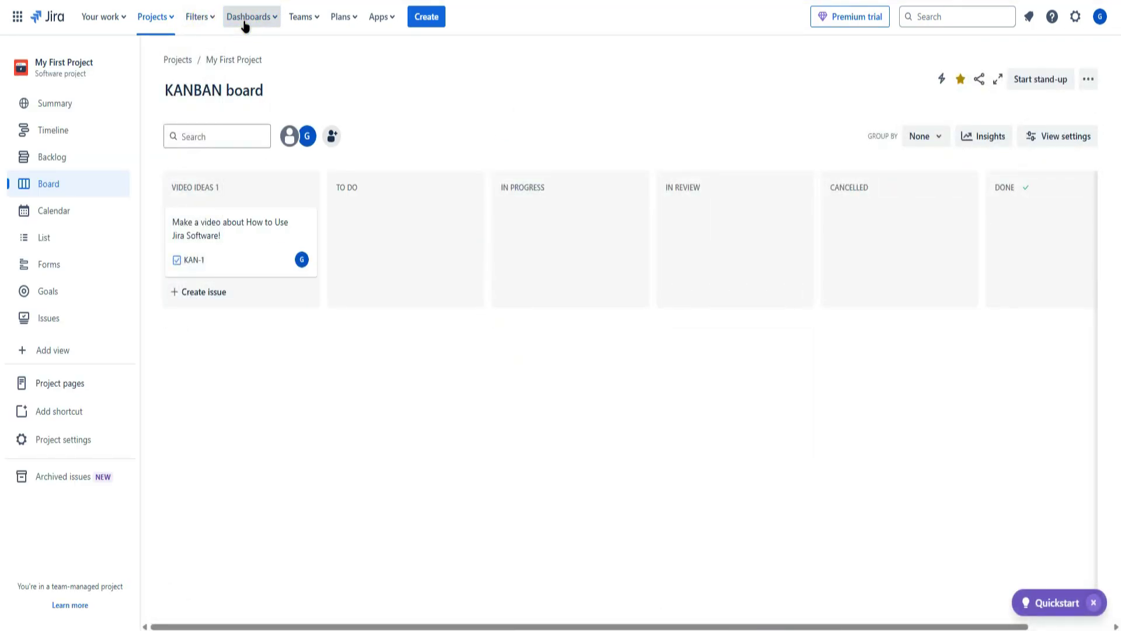
left_click(316, 21)
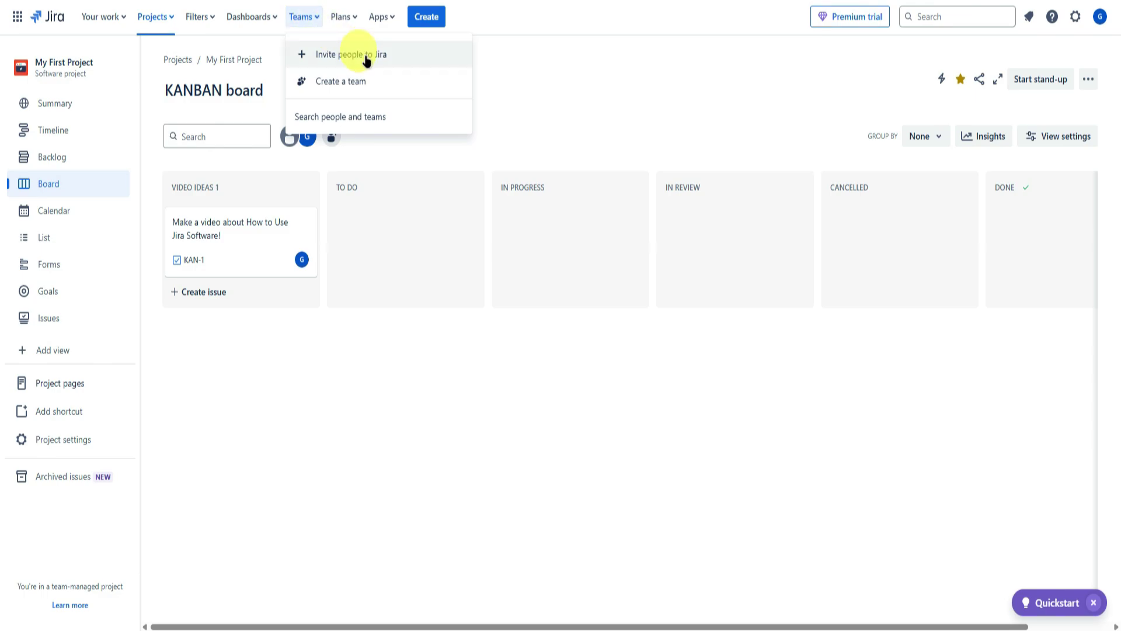
left_click(348, 21)
left_click(381, 18)
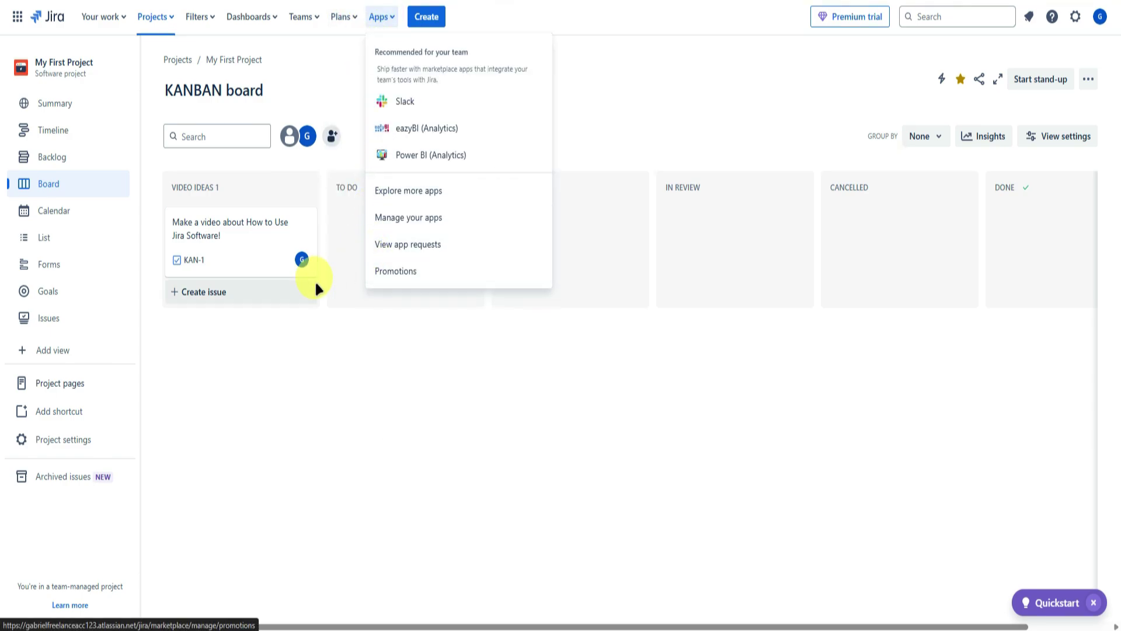
left_click(401, 391)
Open the project's Summary and check the Direct and Watching notifications.
left_click(66, 105)
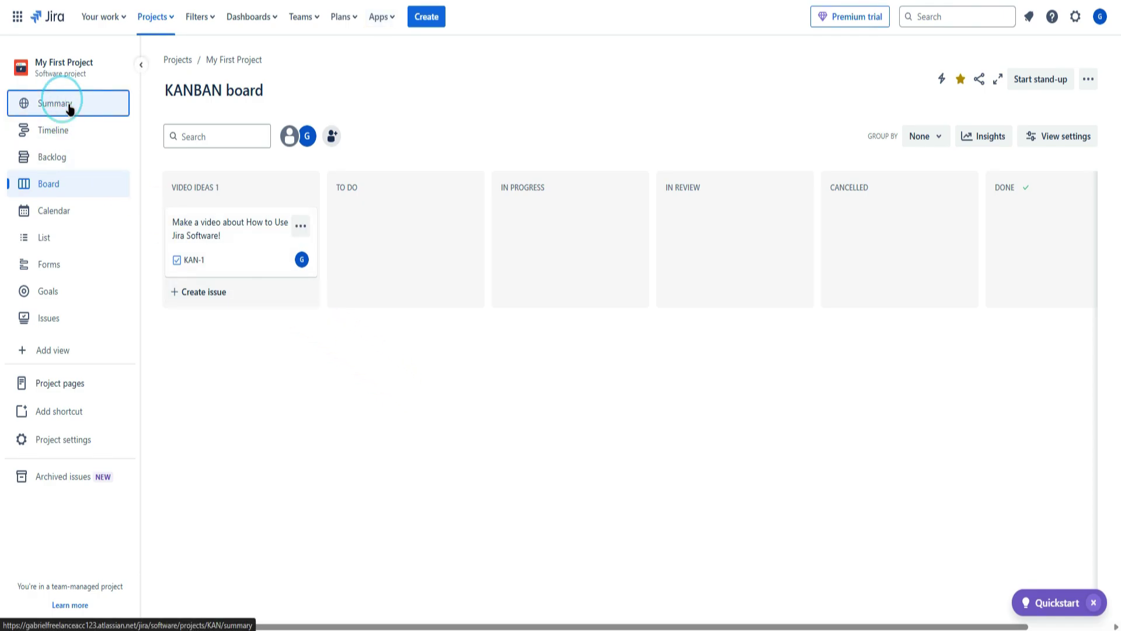
left_click(1018, 21)
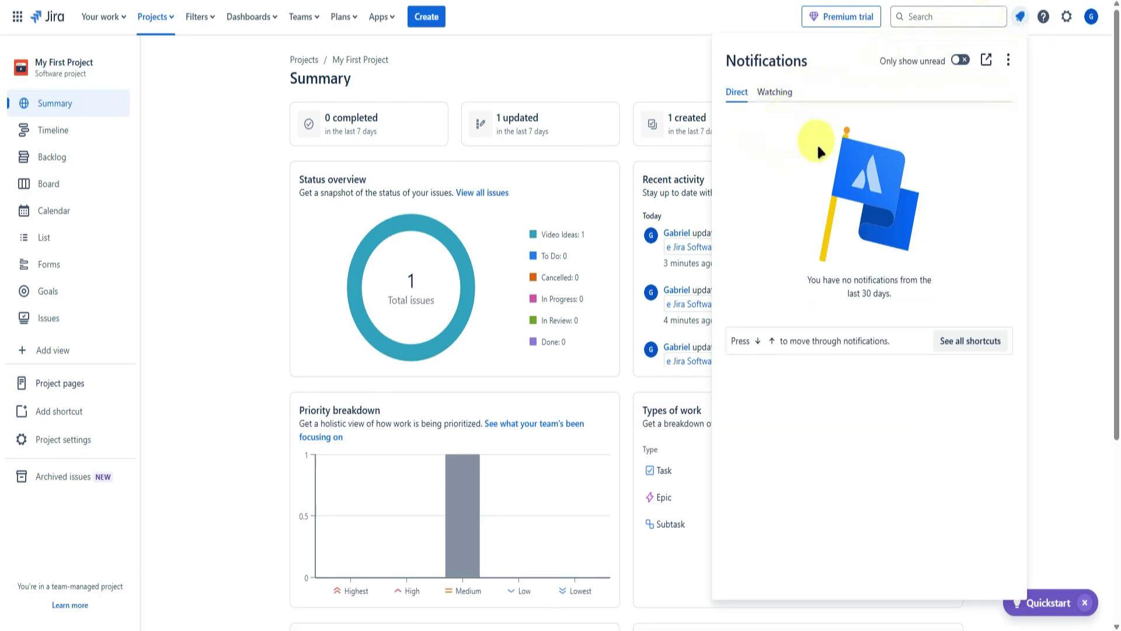
left_click(739, 95)
left_click(766, 96)
left_click(734, 94)
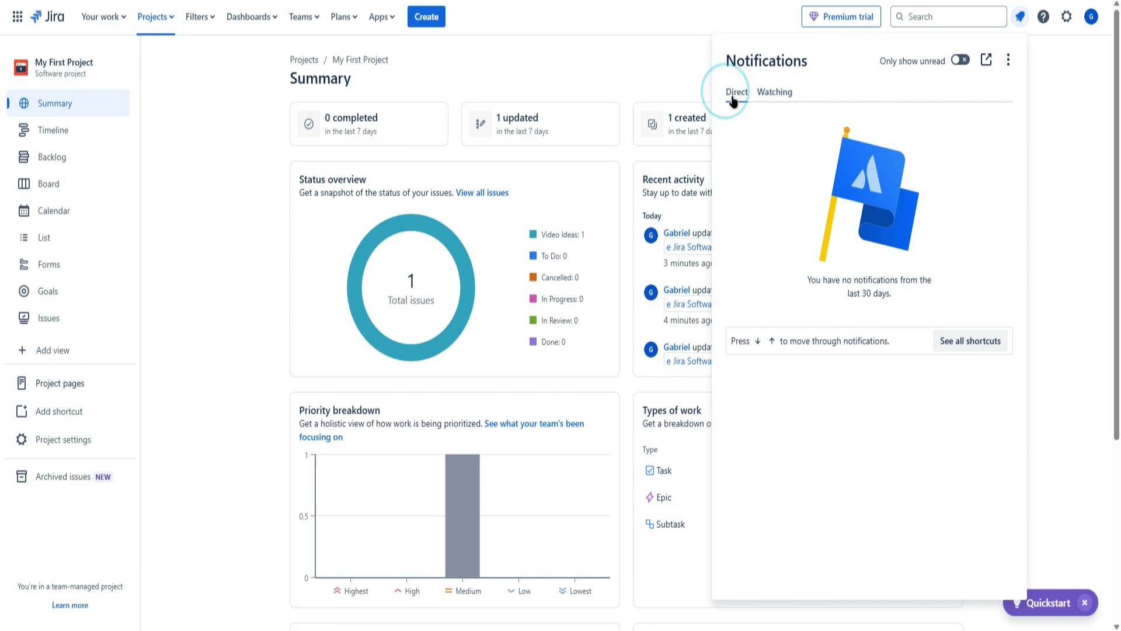
left_click(240, 169)
Look over the help resources and the available personal, Jira and Atlassian admin settings.
left_click(1042, 18)
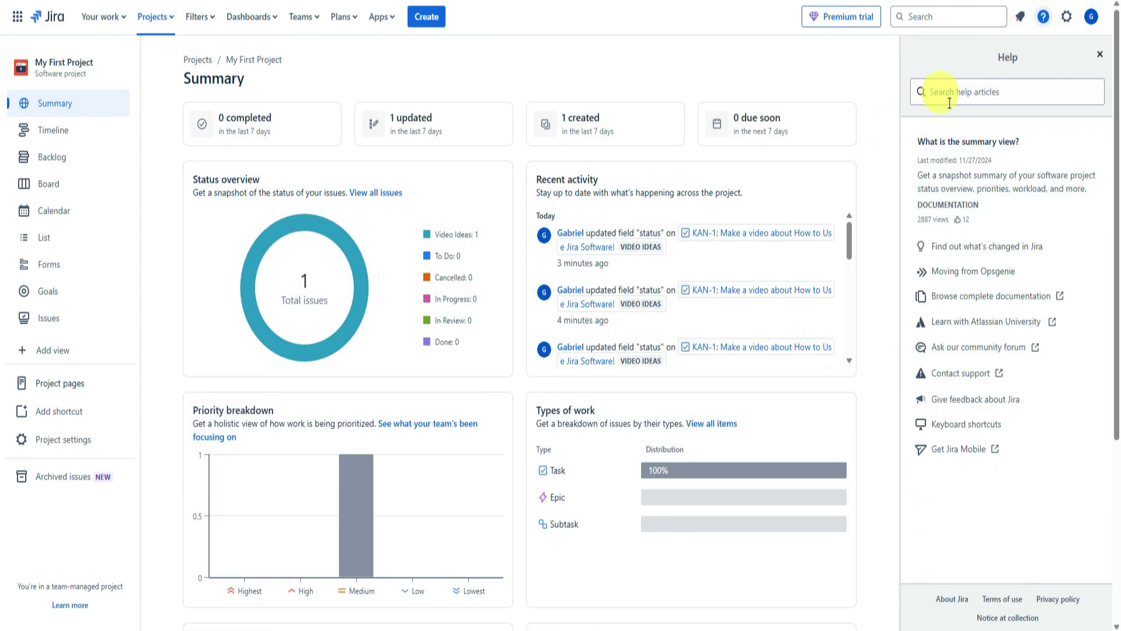
left_click(1104, 58)
left_click(1067, 19)
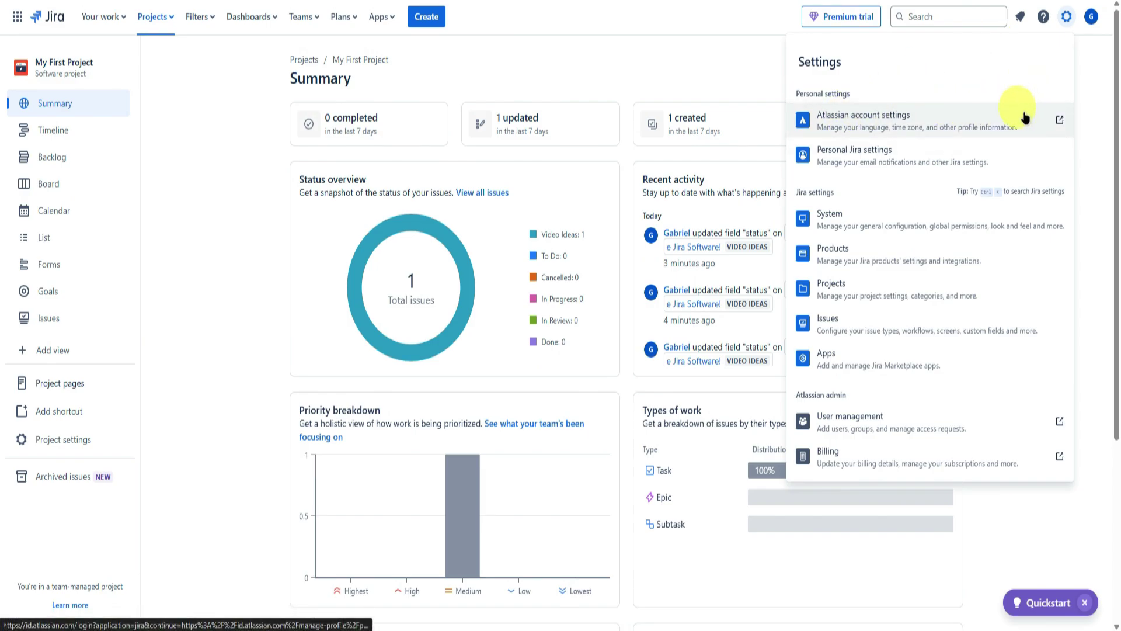
Review the account options and set the Jira theme to Dark.
left_click(1092, 17)
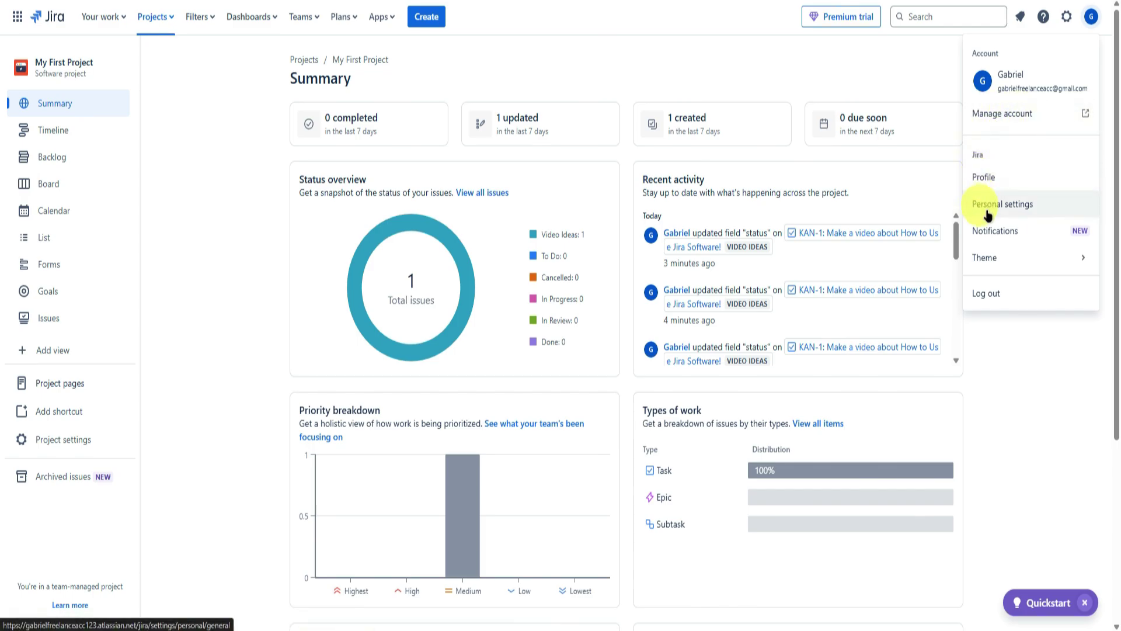
left_click(1024, 258)
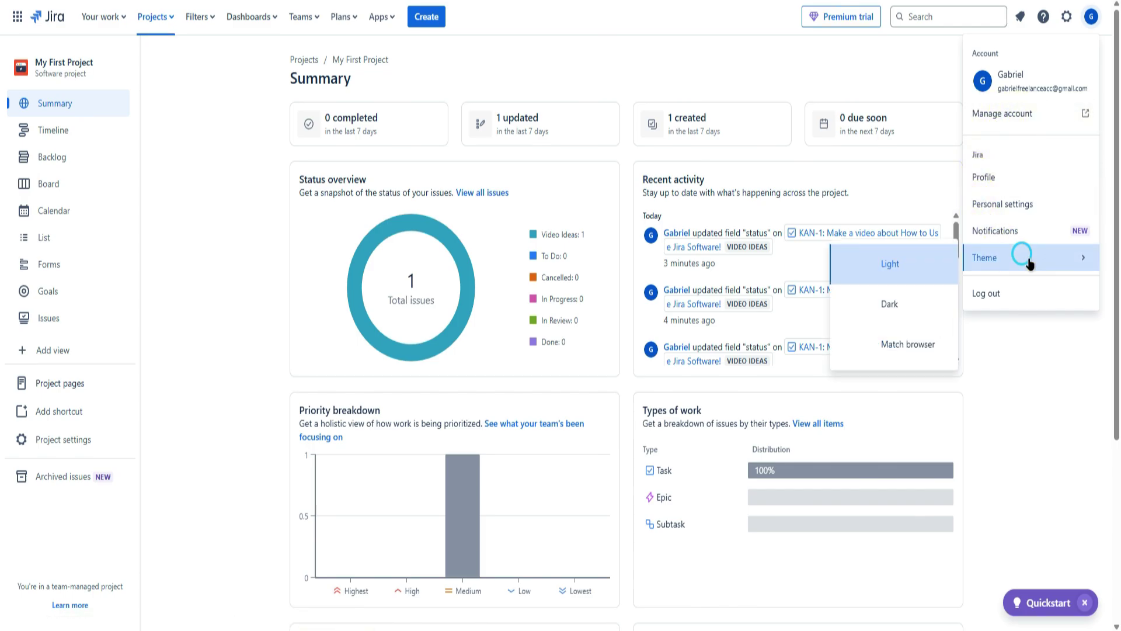
left_click(906, 297)
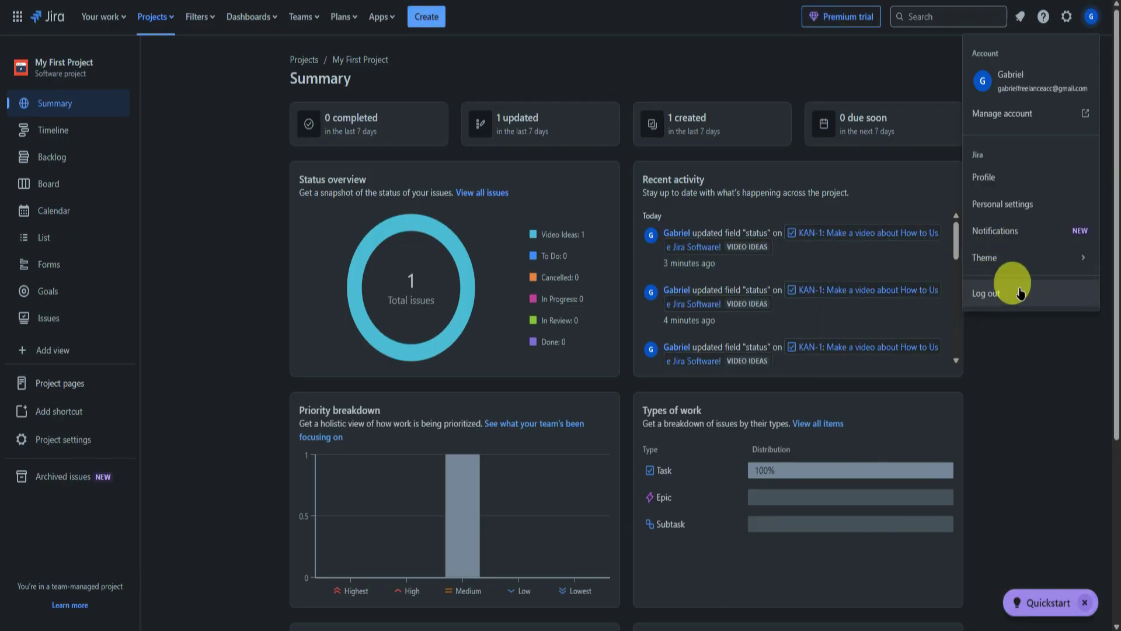
left_click(996, 351)
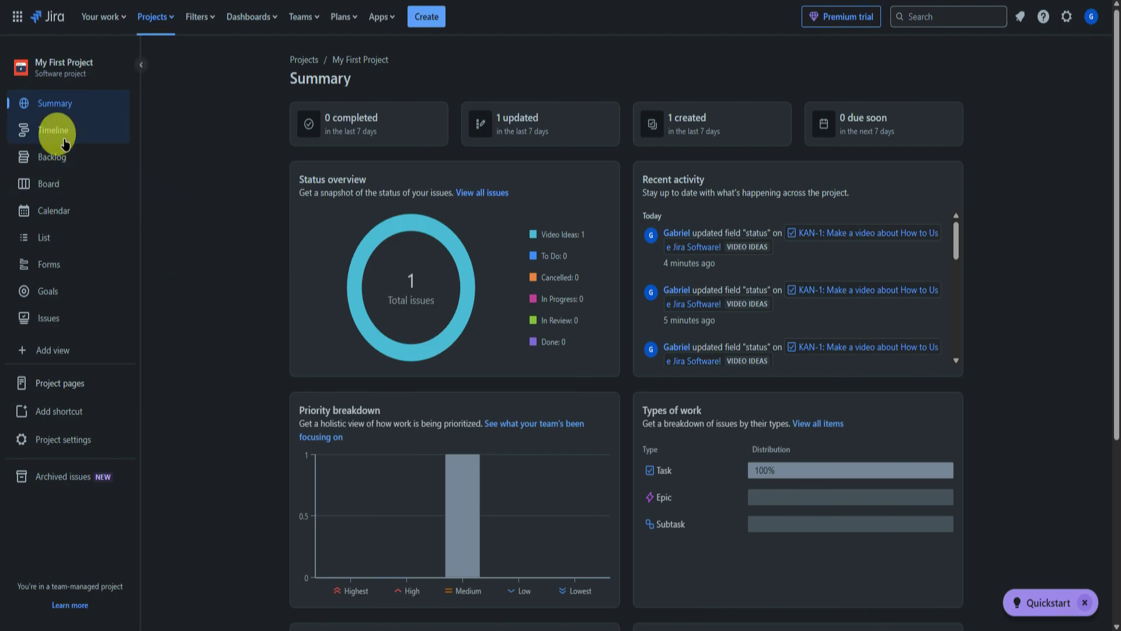
Return to the project's Kanban board.
left_click(70, 183)
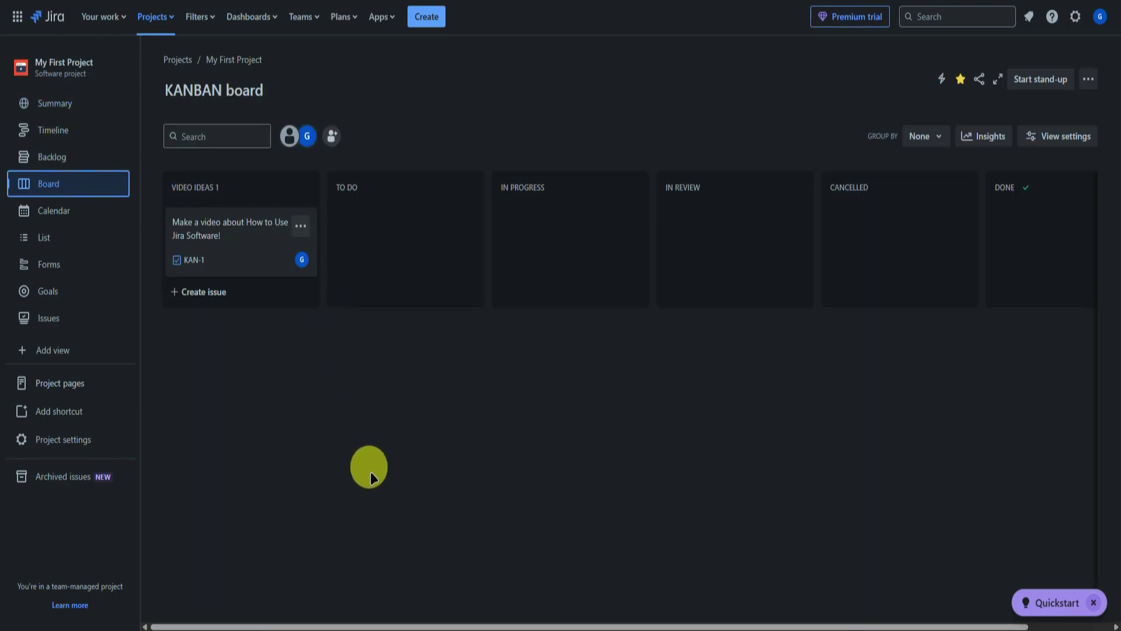
left_click_drag(443, 625, 283, 538)
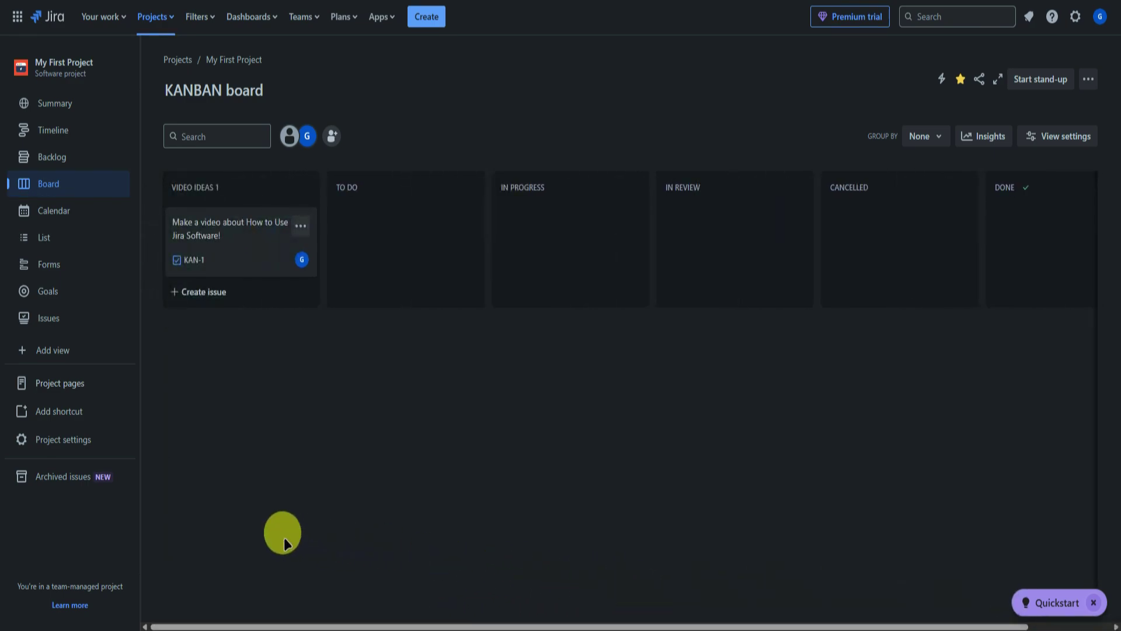
left_click_drag(433, 625, 276, 585)
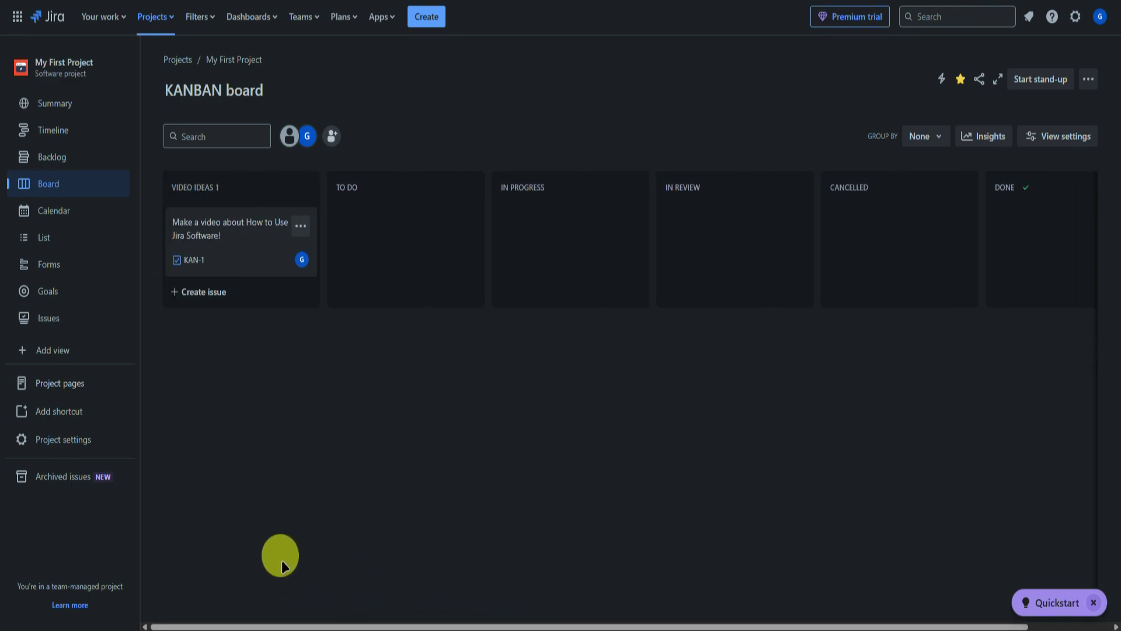